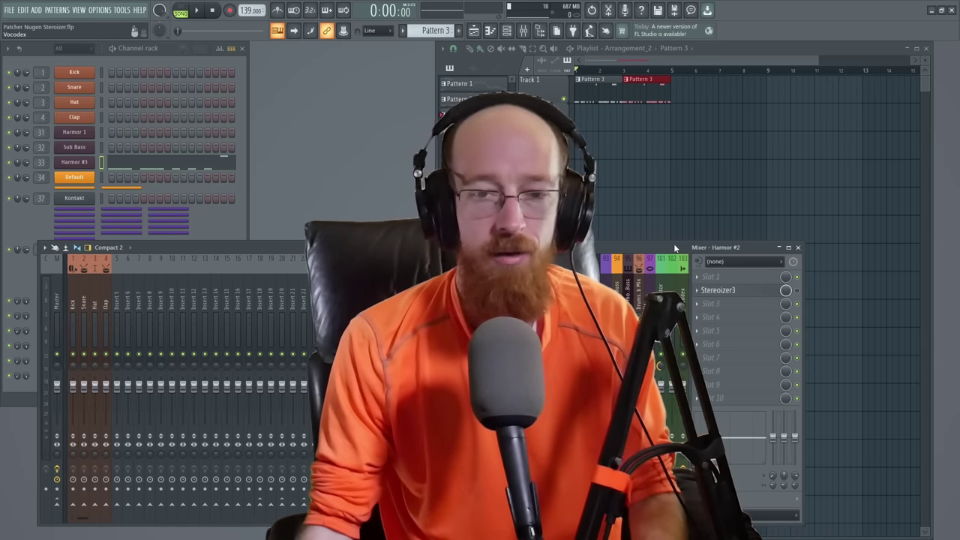
# Step: Play the arrangement briefly and look at the Harmor #3 synth behind the sound
pyautogui.press('space')
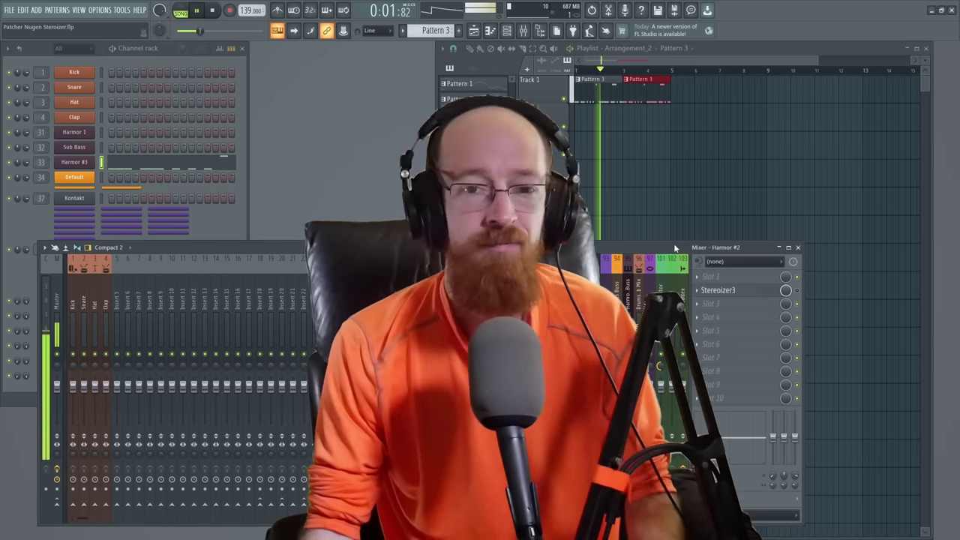
pyautogui.press('space')
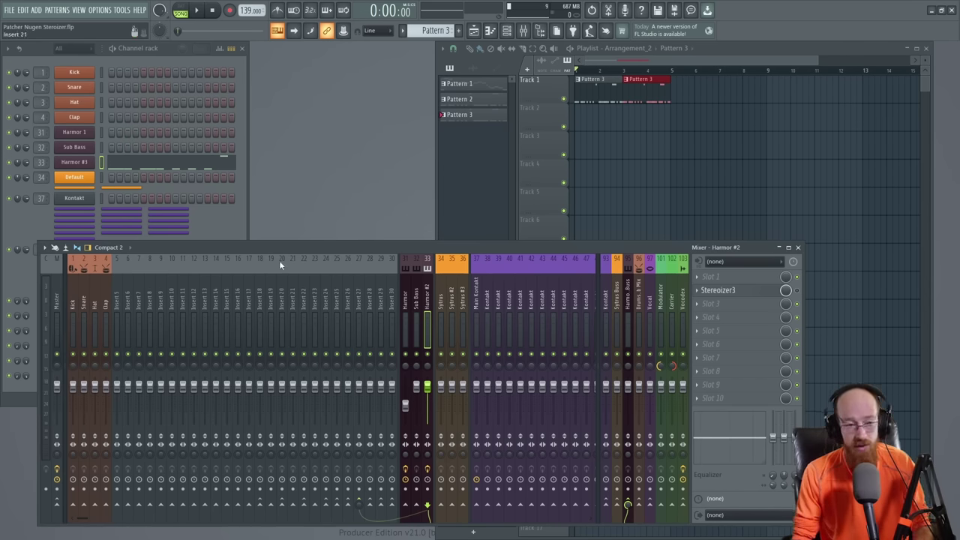
pyautogui.click(78, 165)
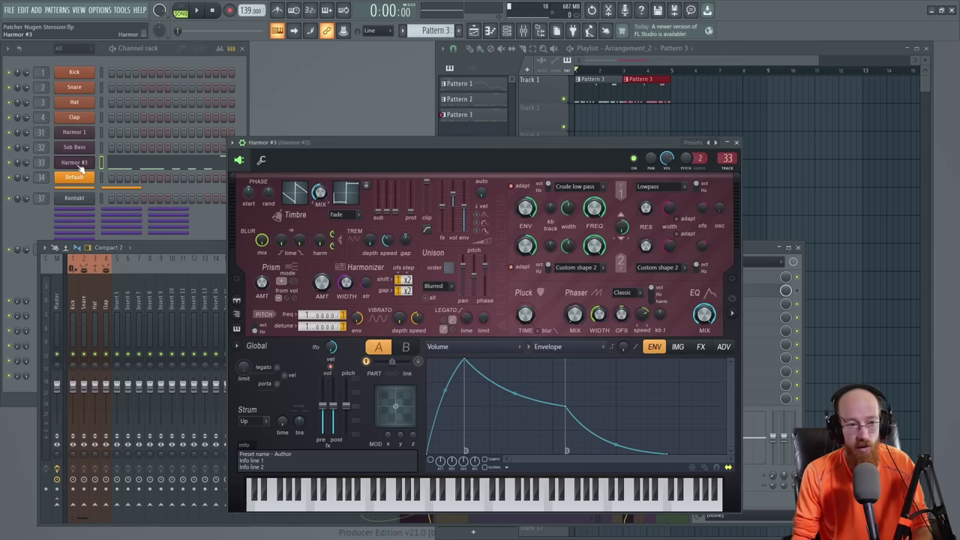
pyautogui.click(735, 143)
# Step: Open Stereoizer3 from the Harmor #2 mixer track, widen its IID slightly and set the ITD width to about 0.72
pyautogui.click(751, 292)
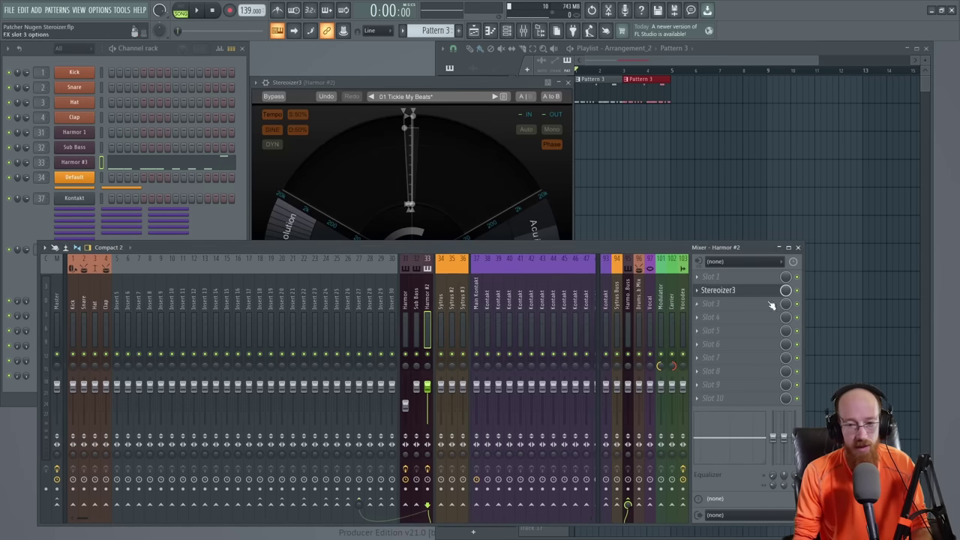
pyautogui.moveTo(454, 83); pyautogui.dragTo(638, 84)
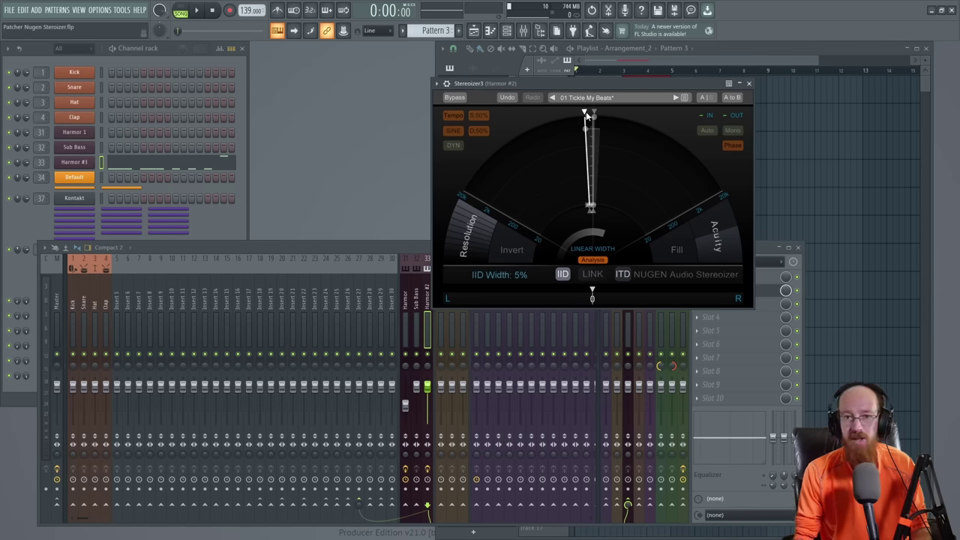
pyautogui.moveTo(588, 116)
pyautogui.mouseDown()
pyautogui.moveTo(570, 116)
pyautogui.moveTo(580, 120)
pyautogui.mouseUp()
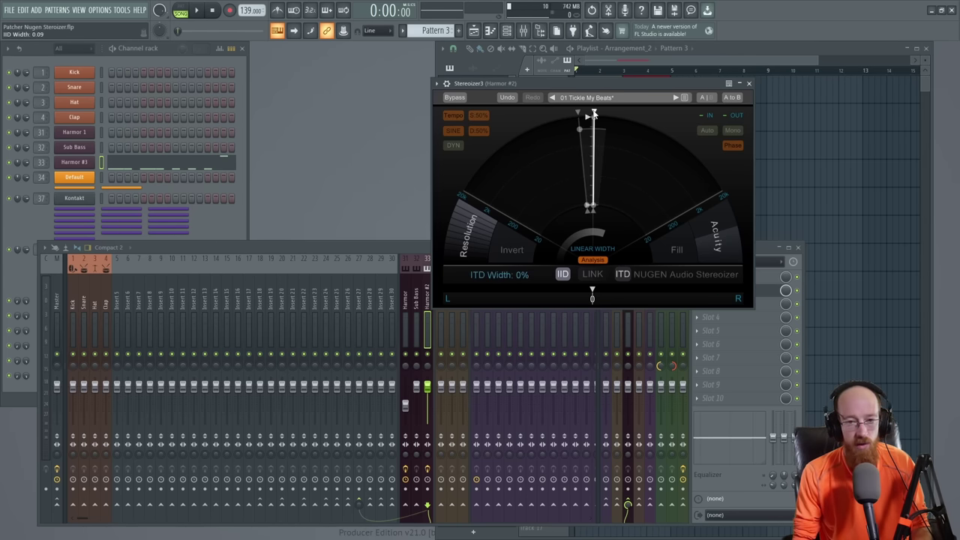
pyautogui.moveTo(594, 114); pyautogui.dragTo(695, 160)
# Step: During playback, widen the Stereoizer3 IID considerably and narrow the ITD to a small width near the centre
pyautogui.press('space')
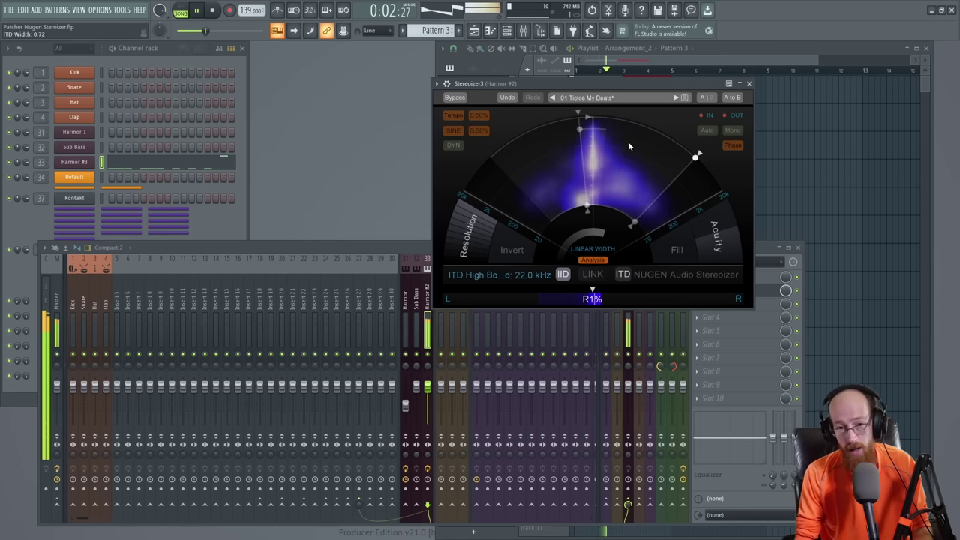
pyautogui.moveTo(579, 114); pyautogui.dragTo(584, 141)
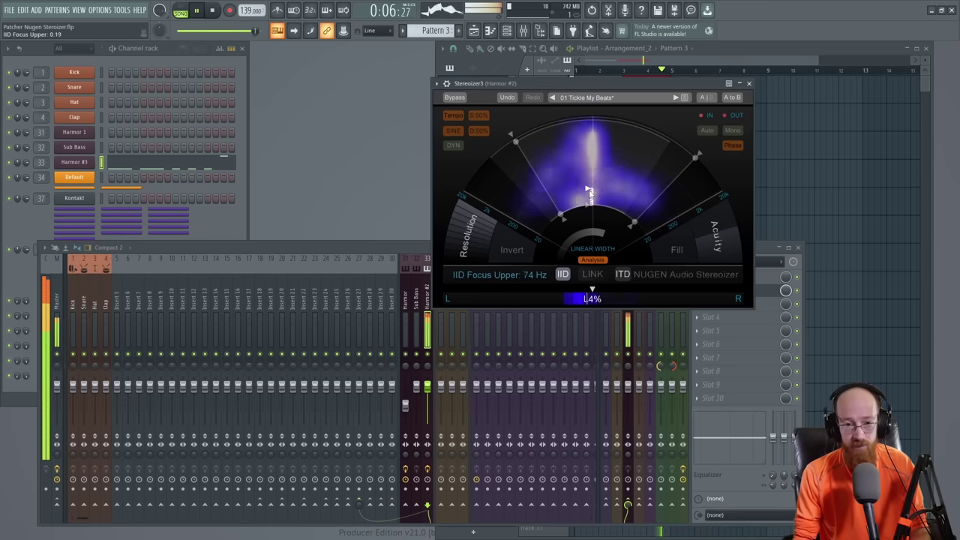
pyautogui.moveTo(696, 157); pyautogui.dragTo(603, 117)
# Step: Try a narrow IID focus band from 312 Hz, return it to the full range up to 8.5 kHz and close Stereoizer3
pyautogui.moveTo(589, 181); pyautogui.dragTo(590, 160)
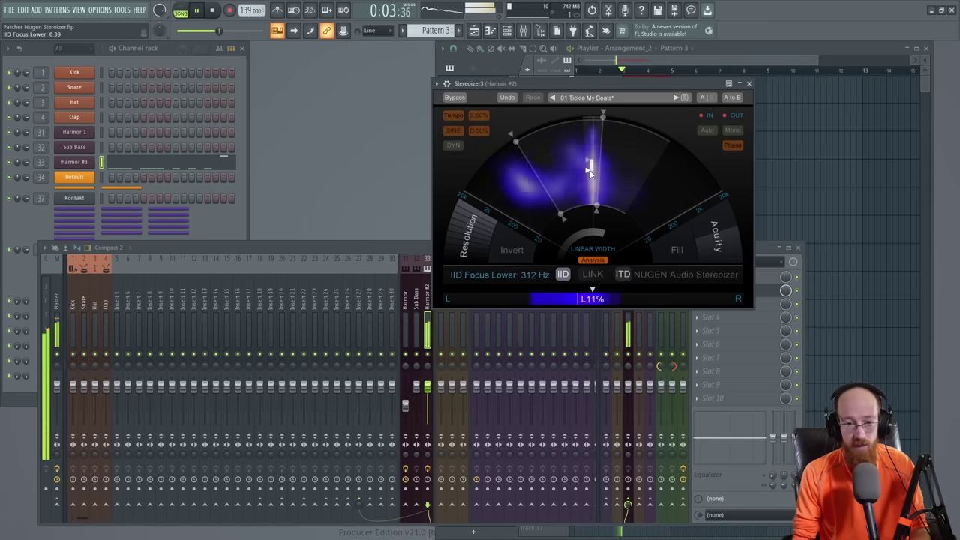
pyautogui.press('space')
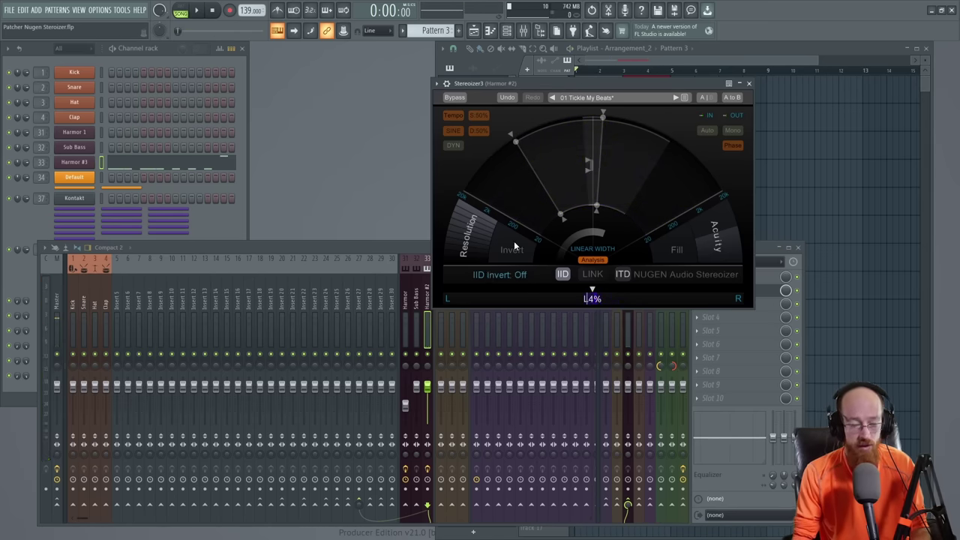
pyautogui.moveTo(589, 162)
pyautogui.mouseDown()
pyautogui.moveTo(588, 140)
pyautogui.moveTo(592, 210)
pyautogui.moveTo(589, 143)
pyautogui.mouseUp()
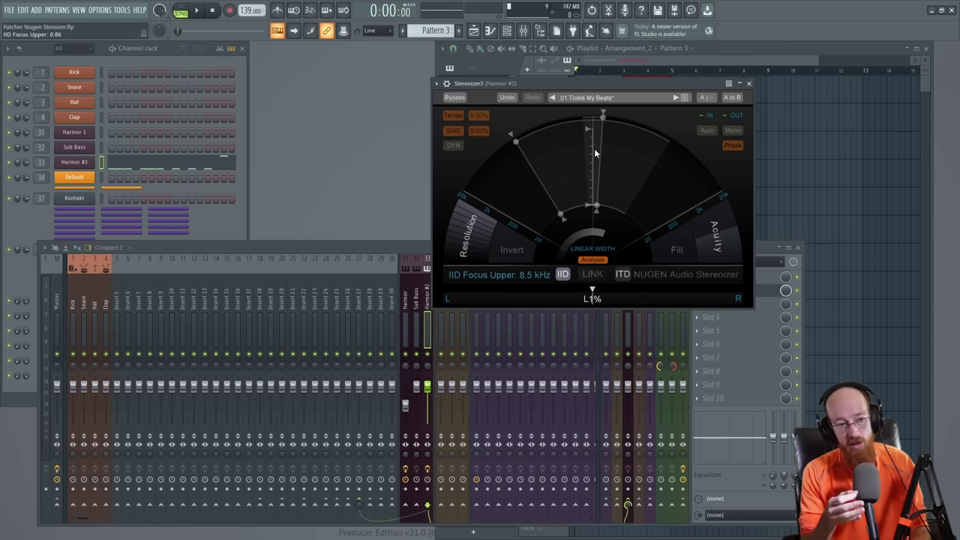
pyautogui.click(750, 84)
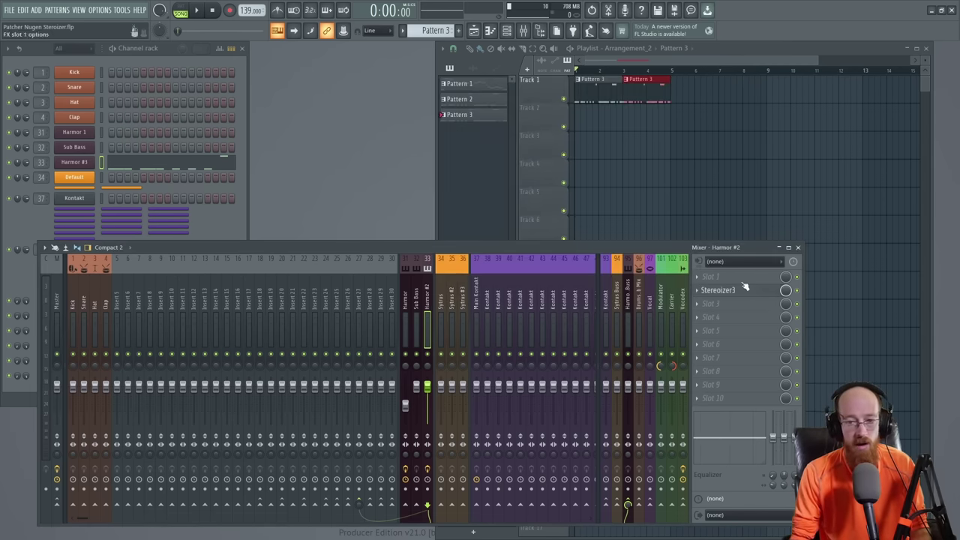
# Step: Open Harmor #3 and set its unison order to 4 with a pitch thickness of 9%
pyautogui.click(75, 167)
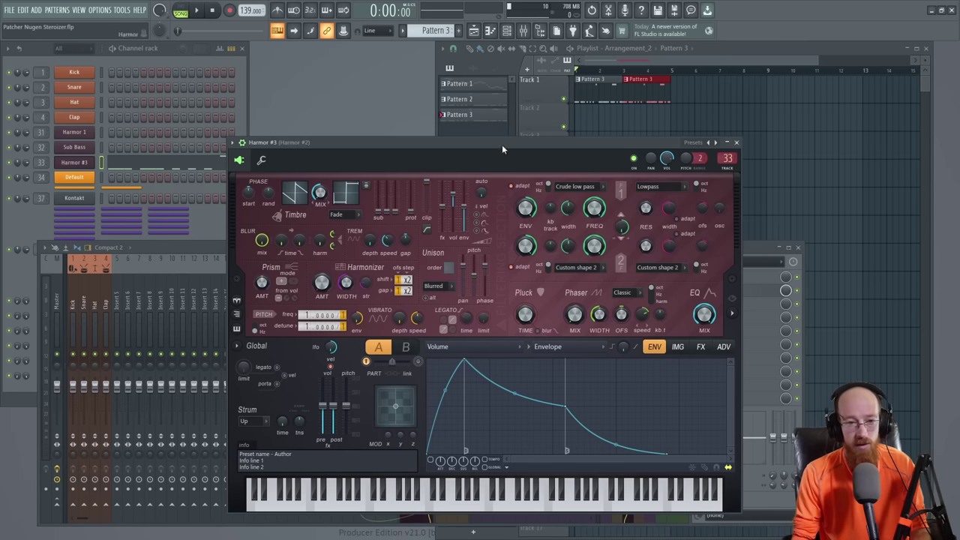
pyautogui.moveTo(502, 144); pyautogui.dragTo(415, 83)
pyautogui.scroll(1, 362, 208)
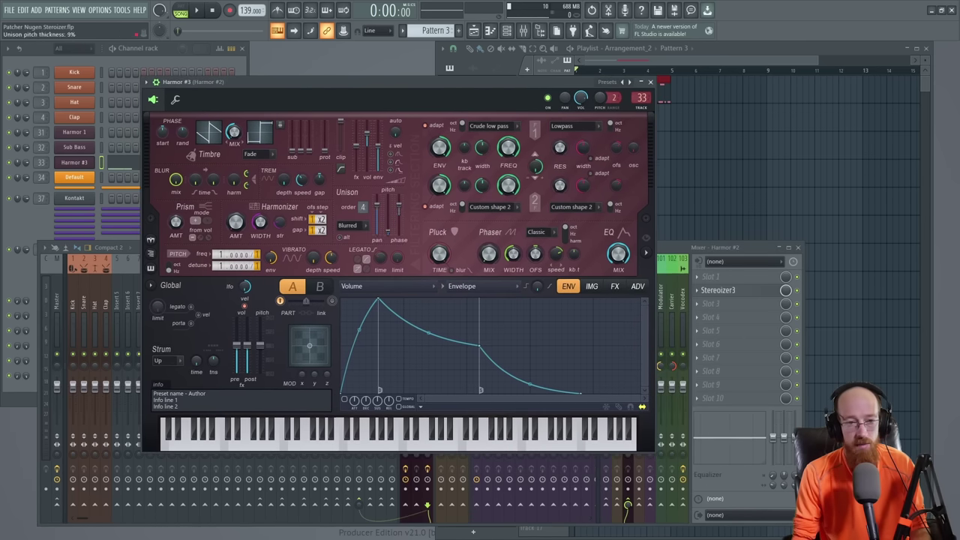
# Step: Create an automation clip for Harmor #3's unison phase and shape it into a V that dips at the clip's midpoint
pyautogui.rightClick(400, 207)
pyautogui.click(441, 307)
pyautogui.click(665, 93)
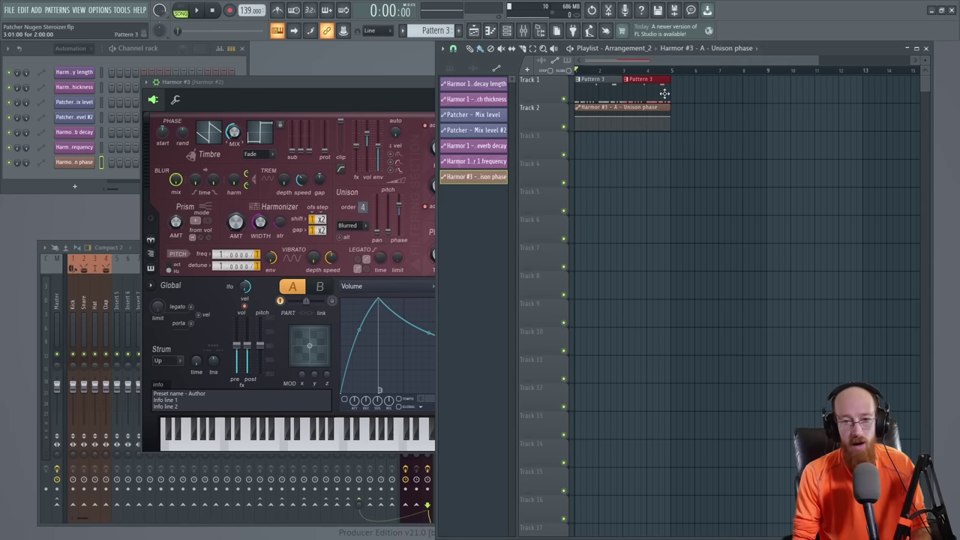
pyautogui.rightClick(628, 131)
pyautogui.moveTo(629, 132); pyautogui.dragTo(623, 135)
# Step: Bring Harmor #3 back into view and play the song to hear the unison phase automation
pyautogui.click(405, 89)
pyautogui.press('space')
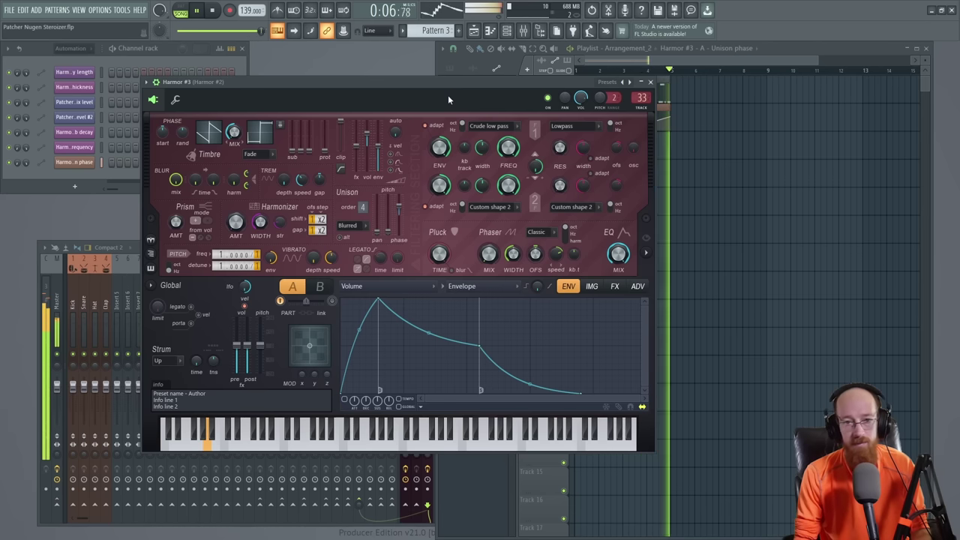
pyautogui.press('space')
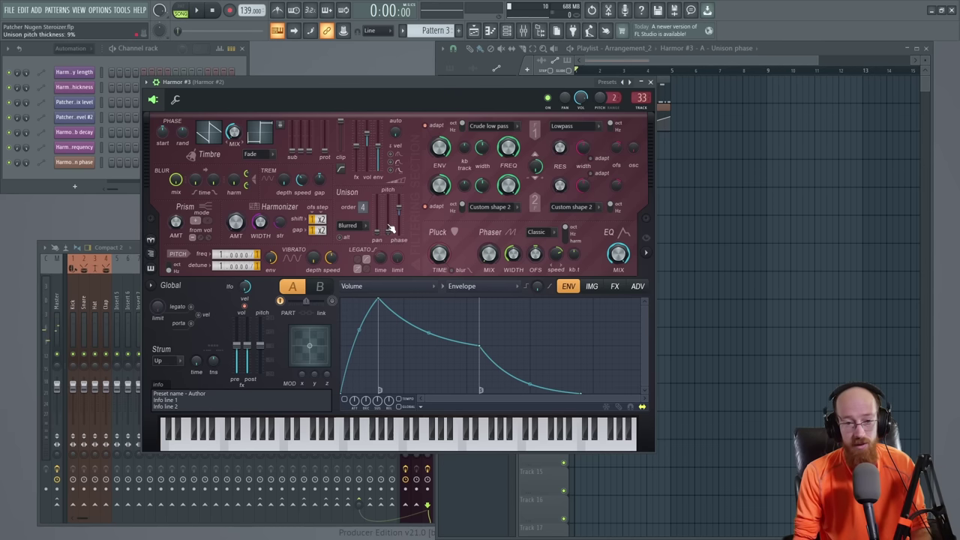
# Step: Set Harmor #3's distortion effect to Softsat, preview the result and close the synth
pyautogui.click(614, 286)
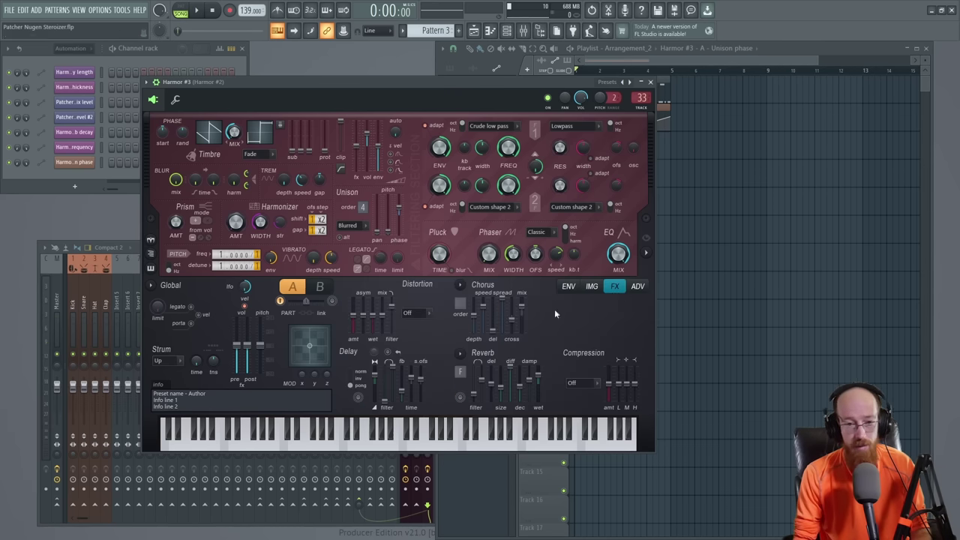
pyautogui.click(420, 313)
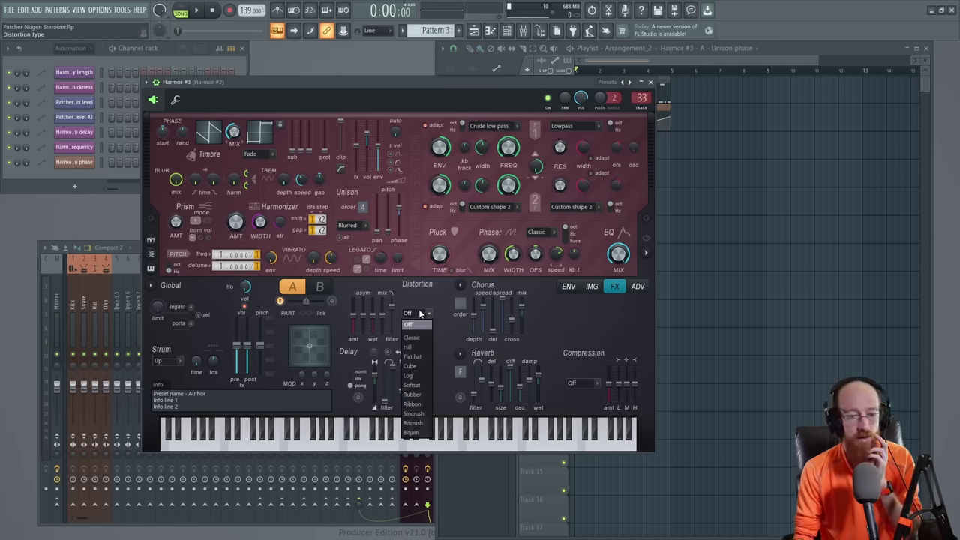
pyautogui.click(412, 385)
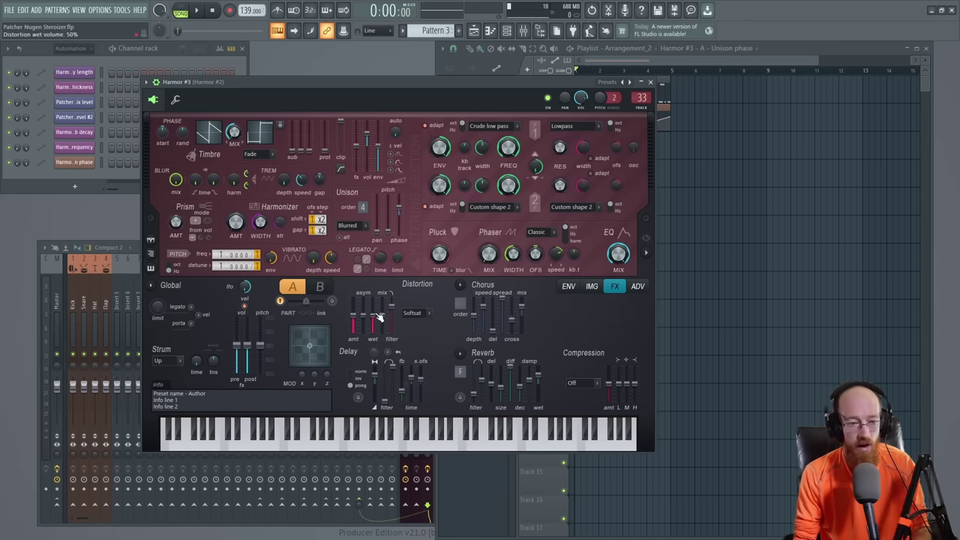
pyautogui.press('space')
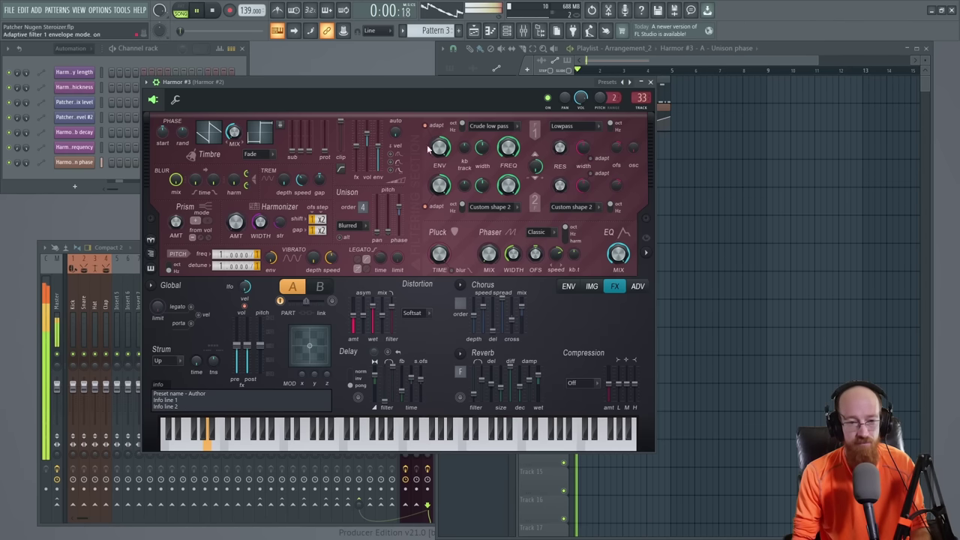
pyautogui.click(649, 82)
pyautogui.press('space')
# Step: Lower the Harmor #2 mixer track volume to about 53% (-11.8 dB) and play the song to check the level
pyautogui.click(366, 247)
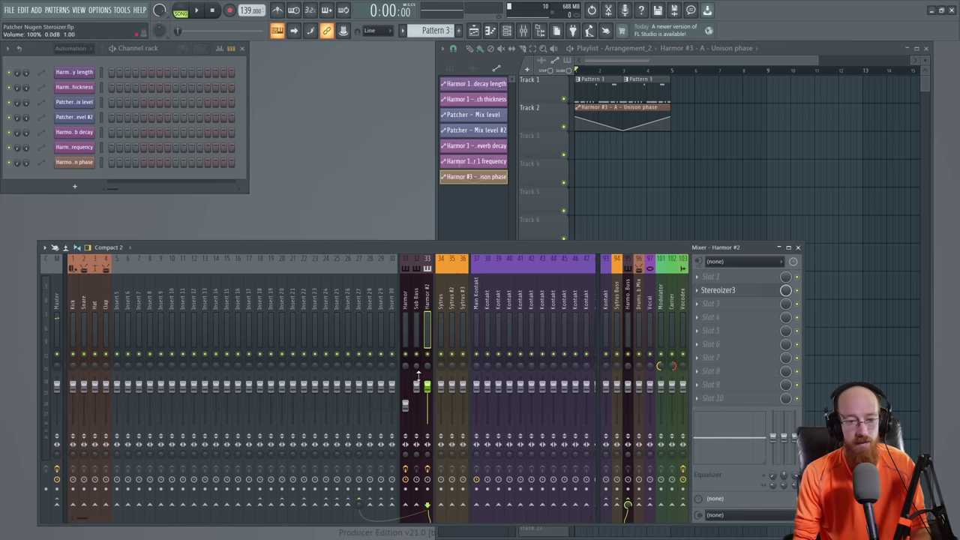
pyautogui.moveTo(427, 386); pyautogui.dragTo(427, 401)
pyautogui.press('space')
pyautogui.press('space')
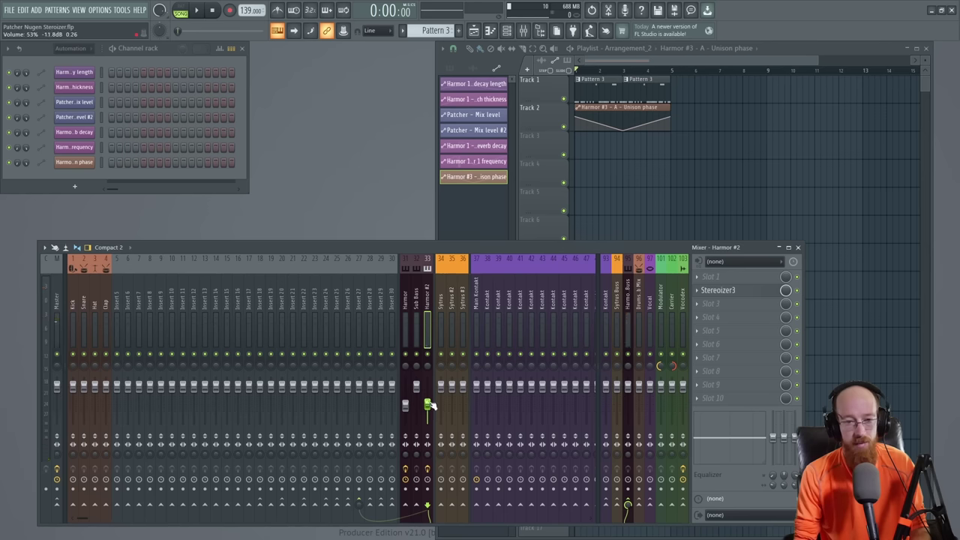
pyautogui.press('space')
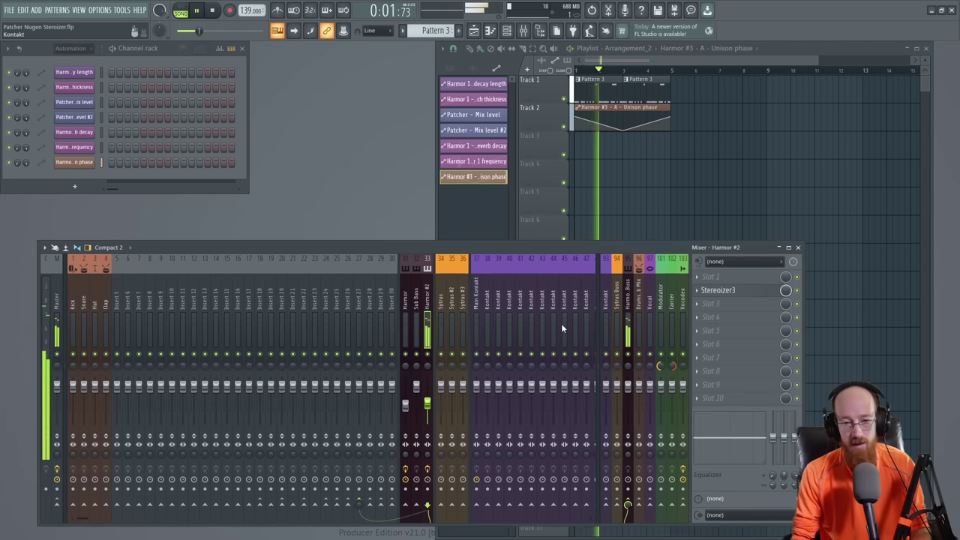
pyautogui.press('space')
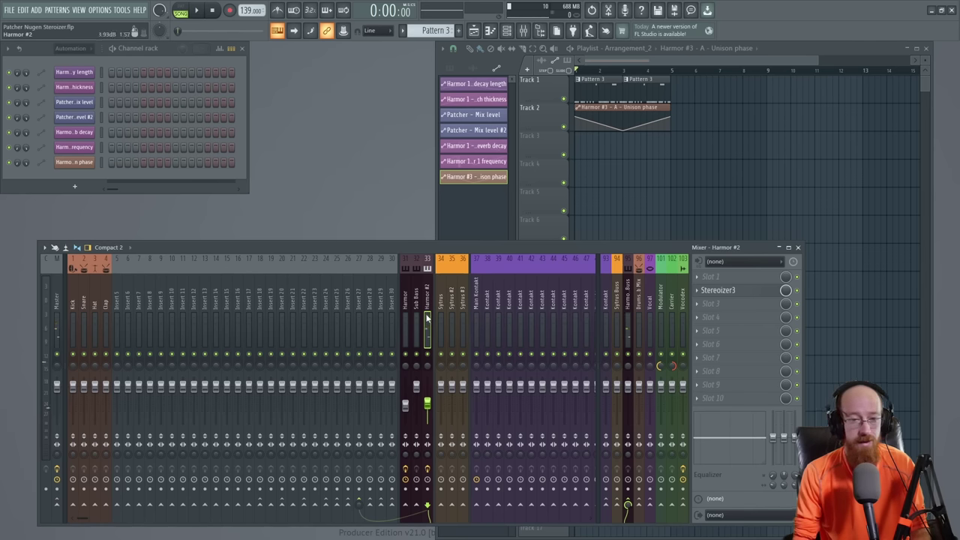
# Step: Open Stereoizer3 on the Harmor #2 track, move it clear of the mixer's effect slots and review its width settings
pyautogui.click(747, 291)
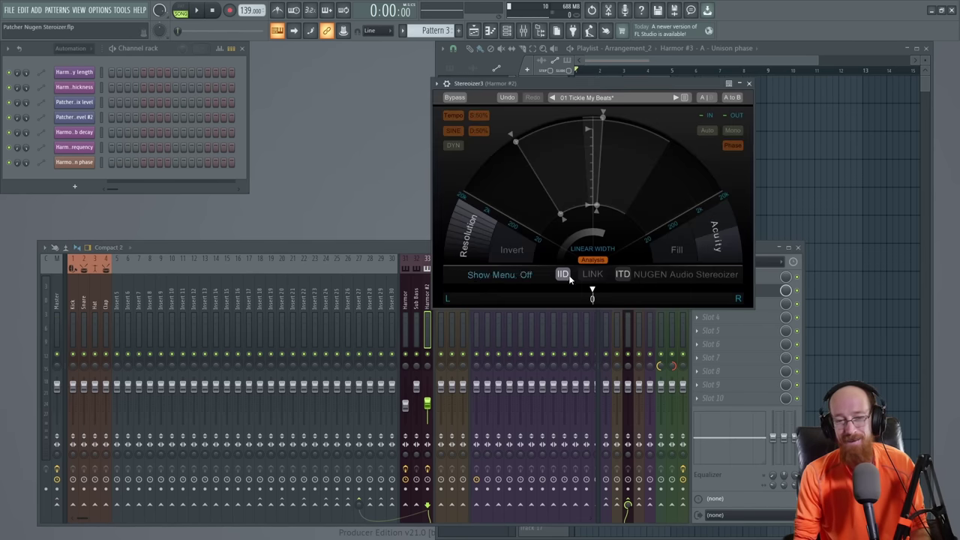
pyautogui.moveTo(566, 84); pyautogui.dragTo(244, 74)
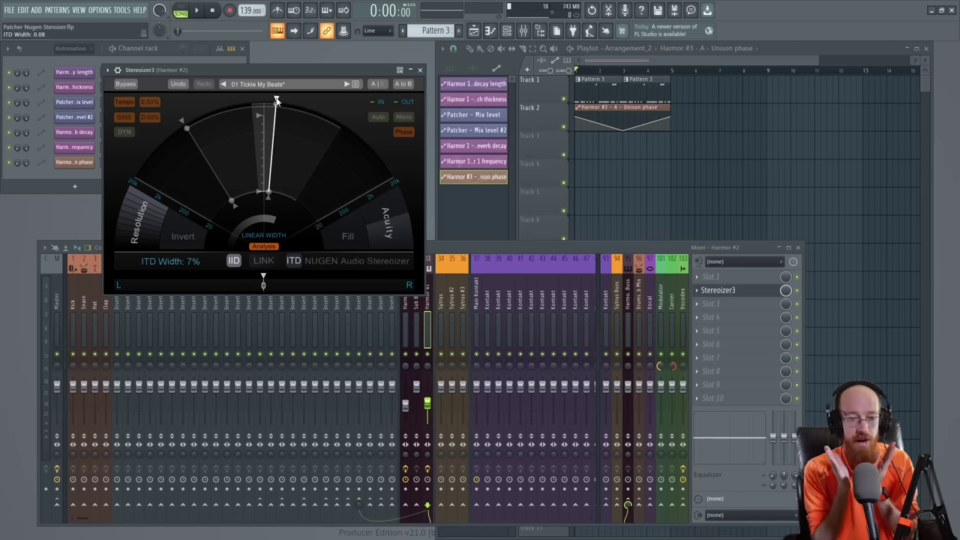
pyautogui.click(744, 293)
# Step: Open the first Patcher on the Harmor track and examine one of its NUGEN Stereoizer3 modules and the upper Fruity Formula Controller
pyautogui.click(410, 297)
pyautogui.click(720, 276)
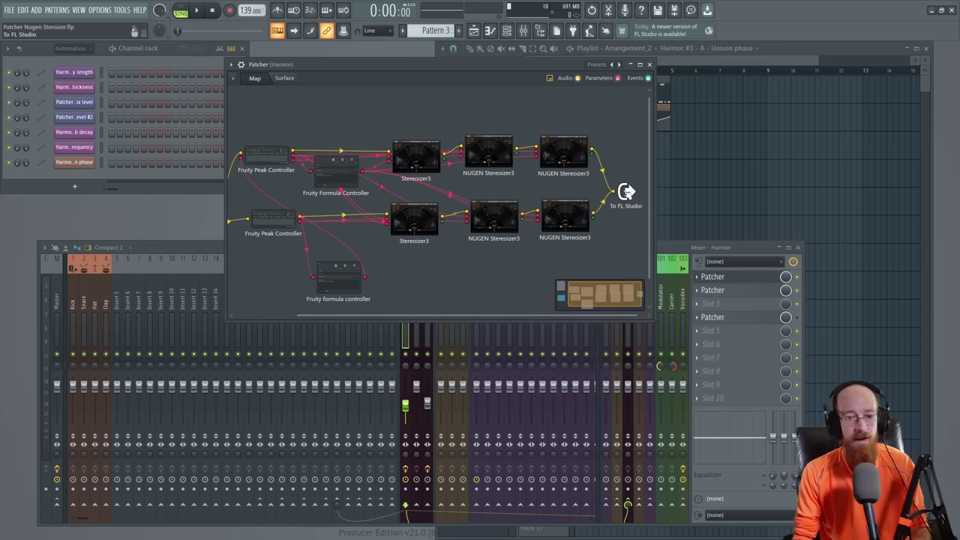
pyautogui.click(578, 172)
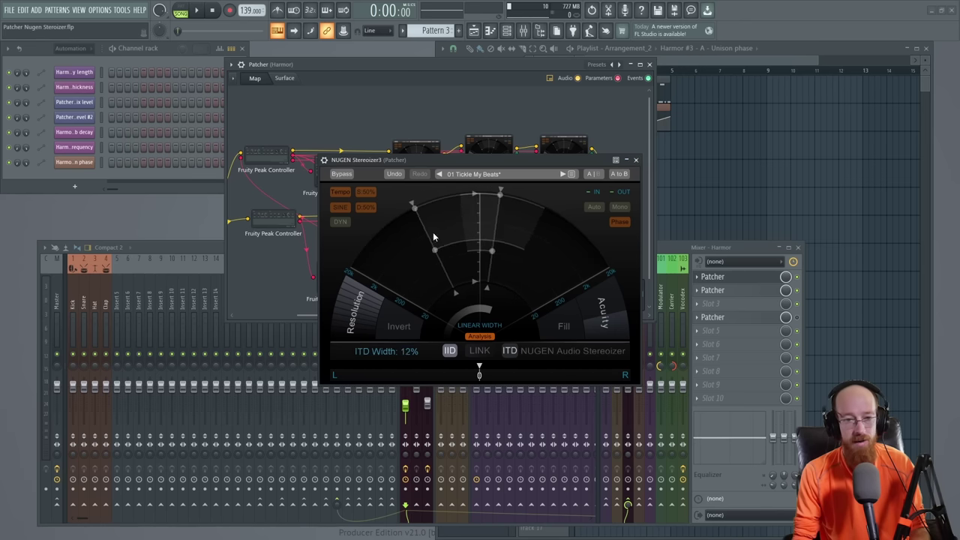
pyautogui.click(636, 162)
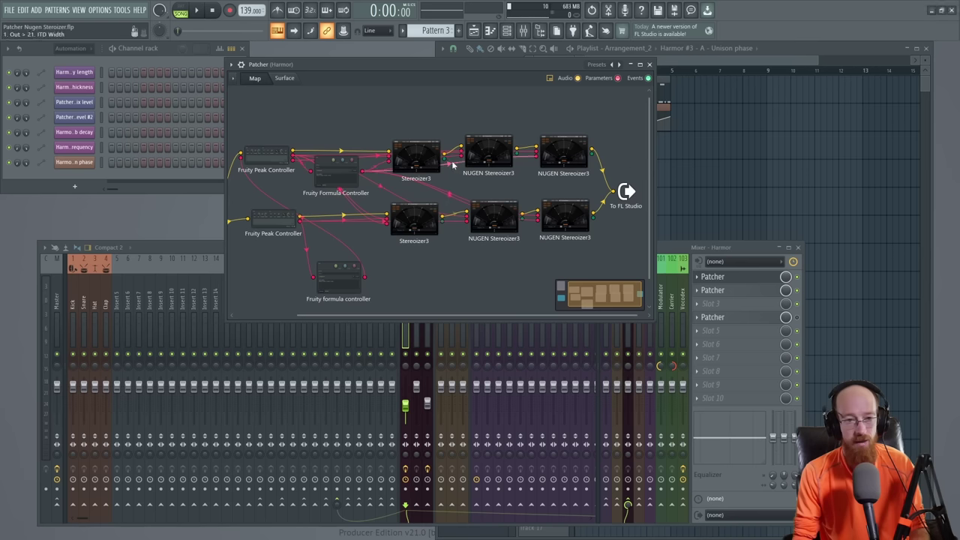
pyautogui.click(341, 180)
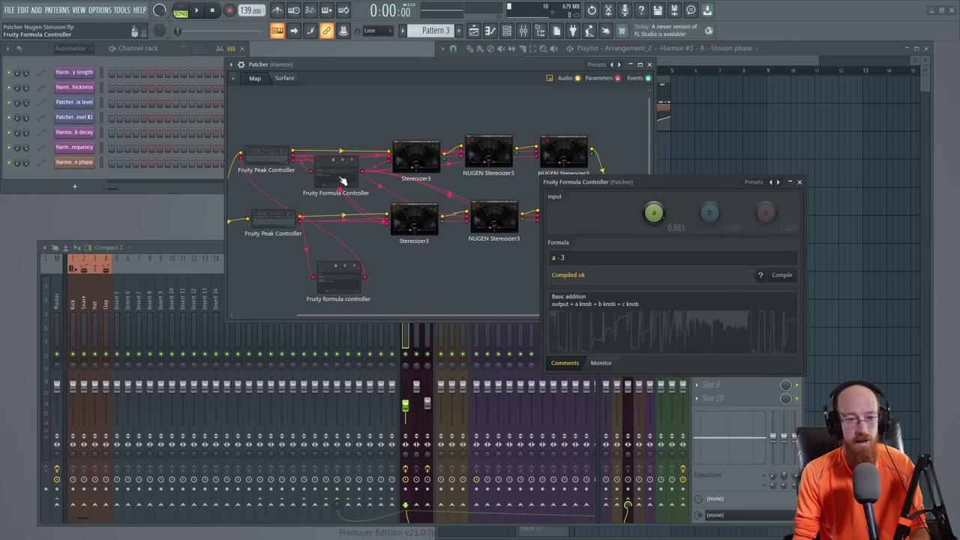
pyautogui.click(802, 183)
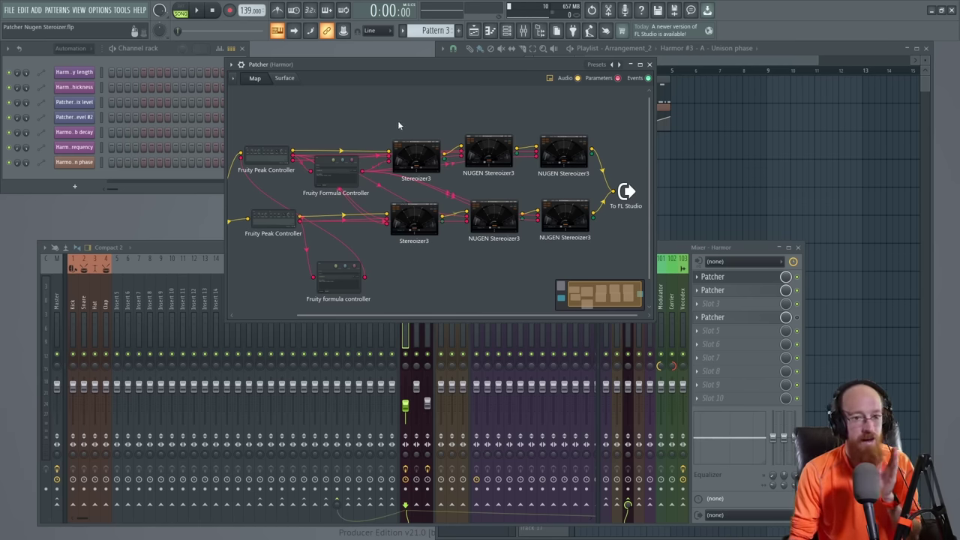
pyautogui.click(650, 64)
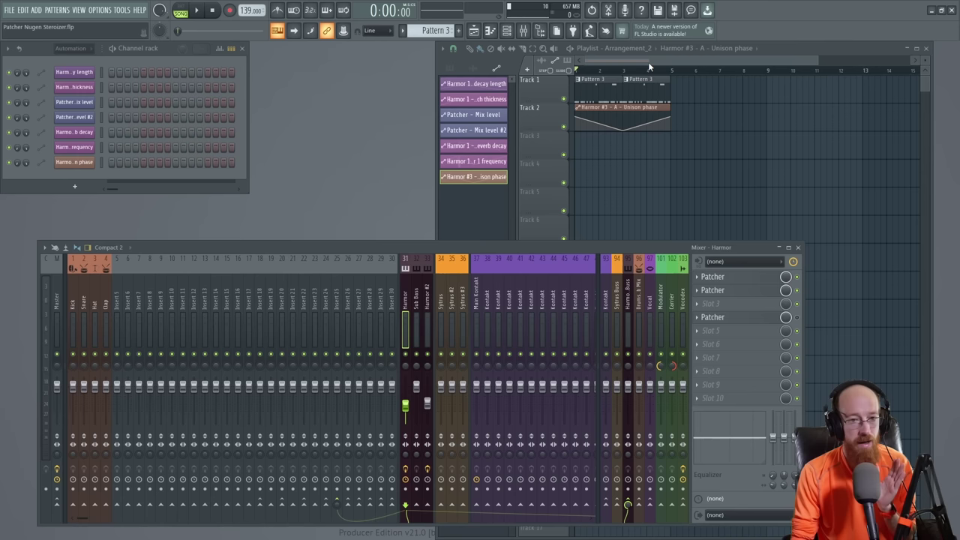
# Step: Reopen Stereoizer3 on the Harmor #2 mixer track and move its window slightly upward
pyautogui.click(427, 300)
pyautogui.click(761, 293)
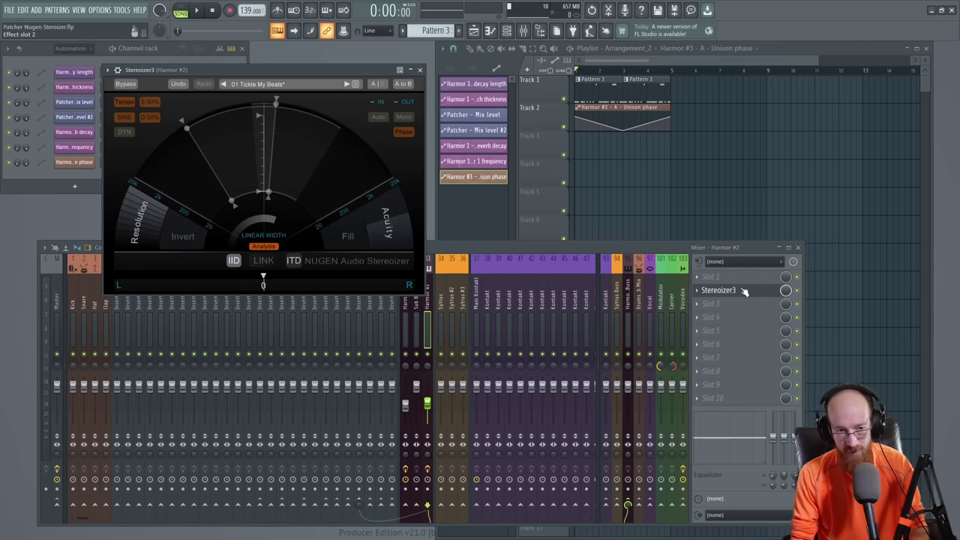
pyautogui.moveTo(311, 72); pyautogui.dragTo(315, 65)
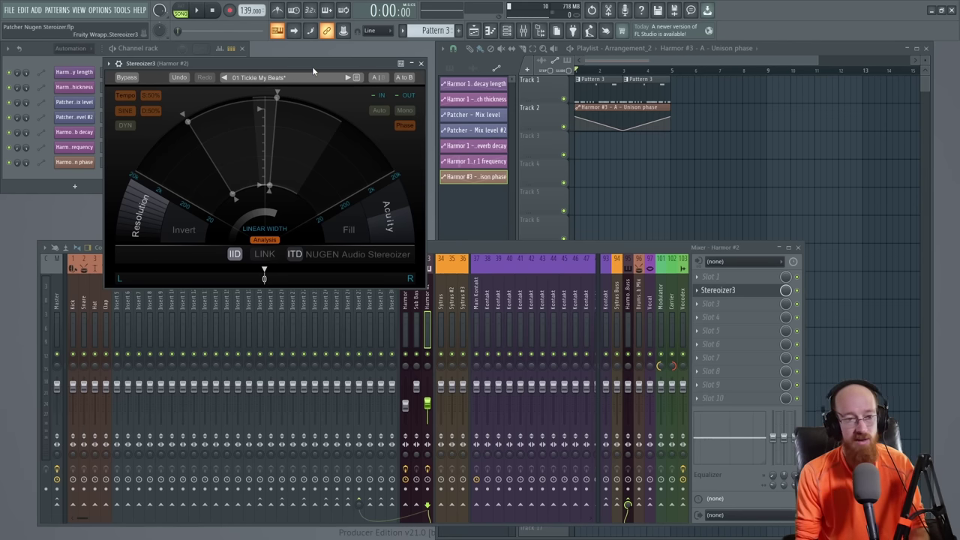
# Step: List Stereoizer3's parameters in the browser and create an automation clip for its IID Width
pyautogui.click(119, 65)
pyautogui.click(162, 192)
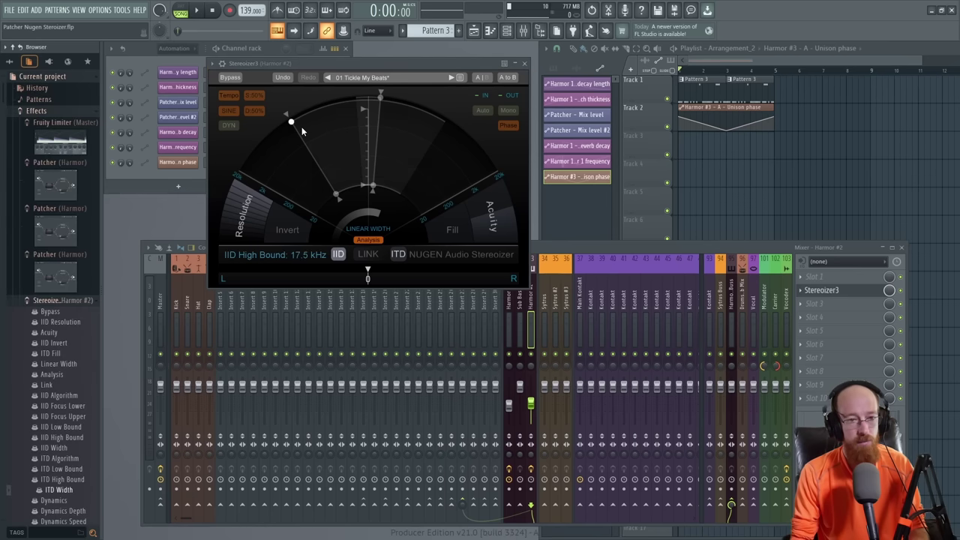
pyautogui.rightClick(61, 447)
pyautogui.click(66, 449)
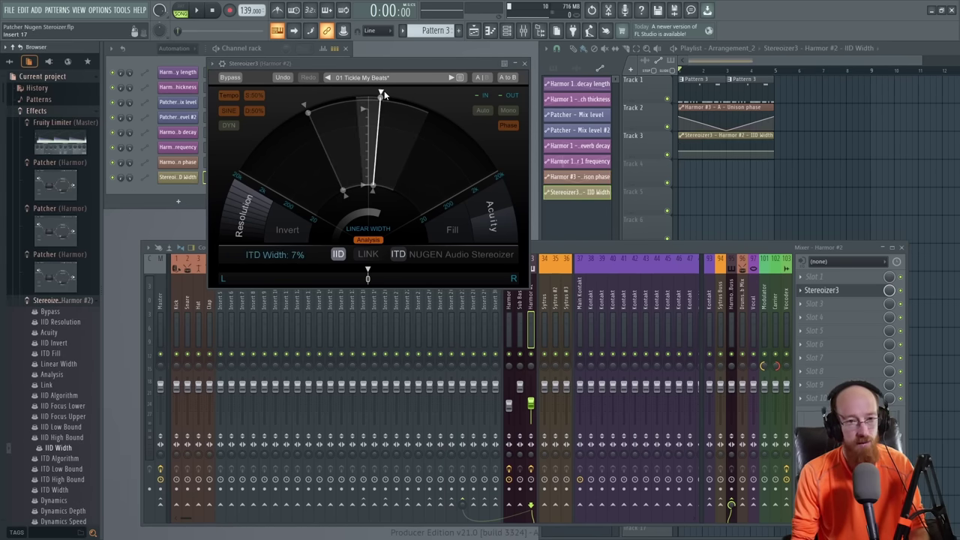
# Step: Widen Stereoizer3's ITD setting to 14% and create an automation clip for ITD Width
pyautogui.click(214, 66)
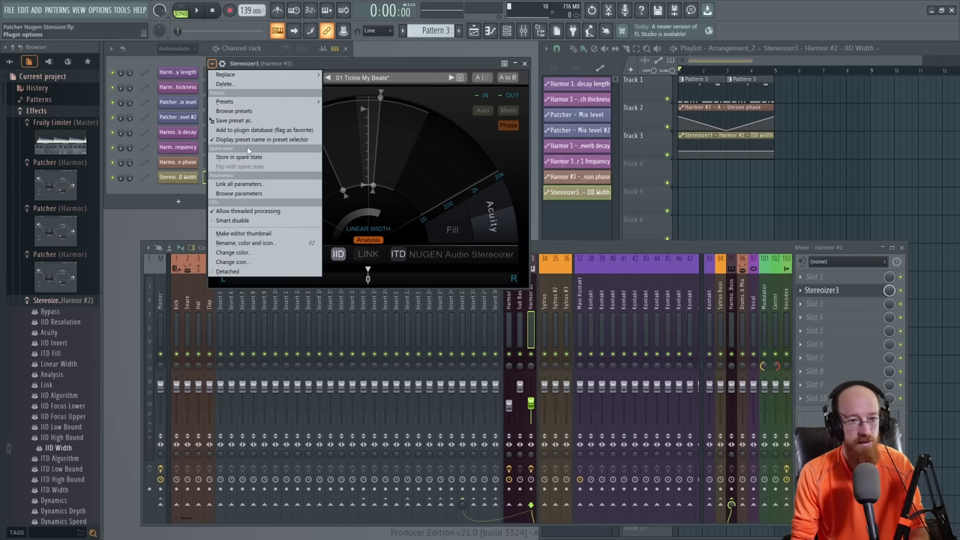
pyautogui.click(263, 193)
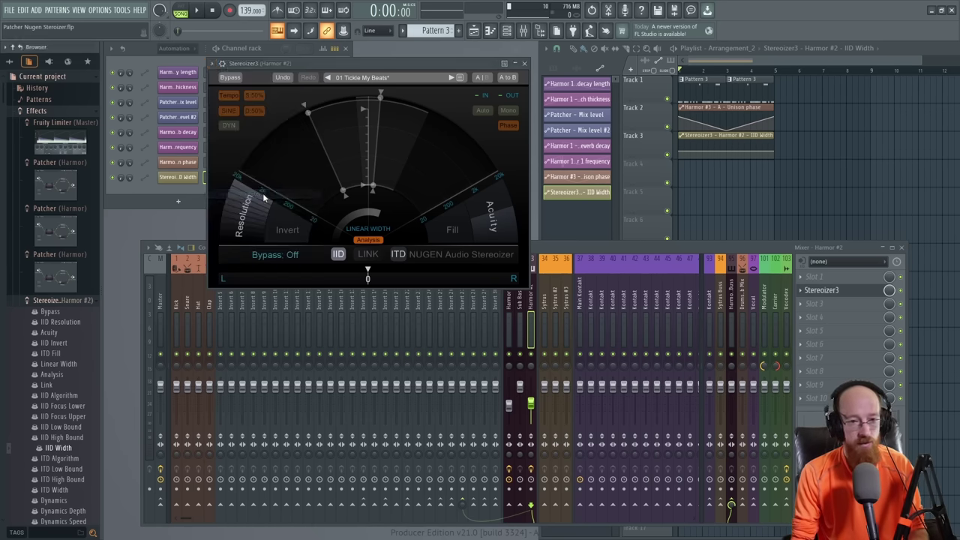
pyautogui.click(389, 95)
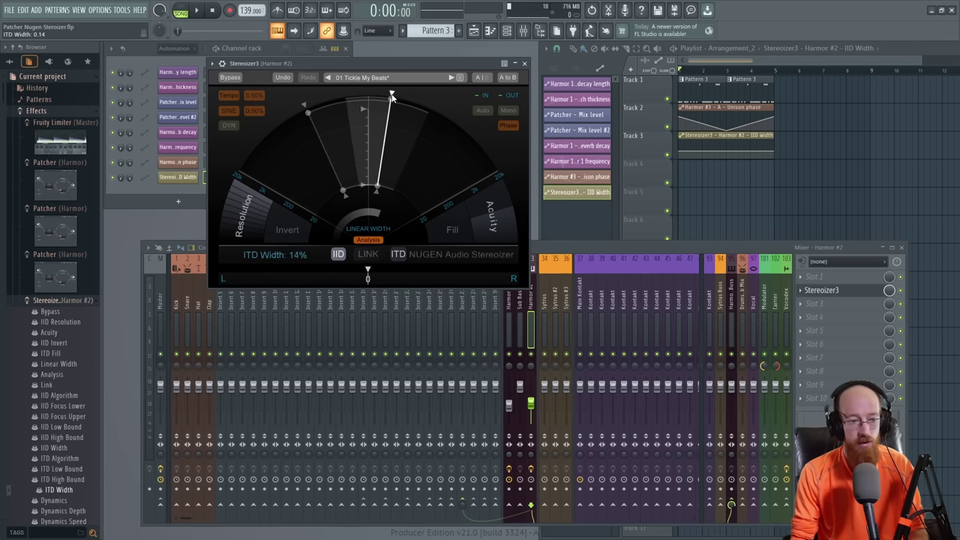
pyautogui.rightClick(67, 489)
pyautogui.click(104, 443)
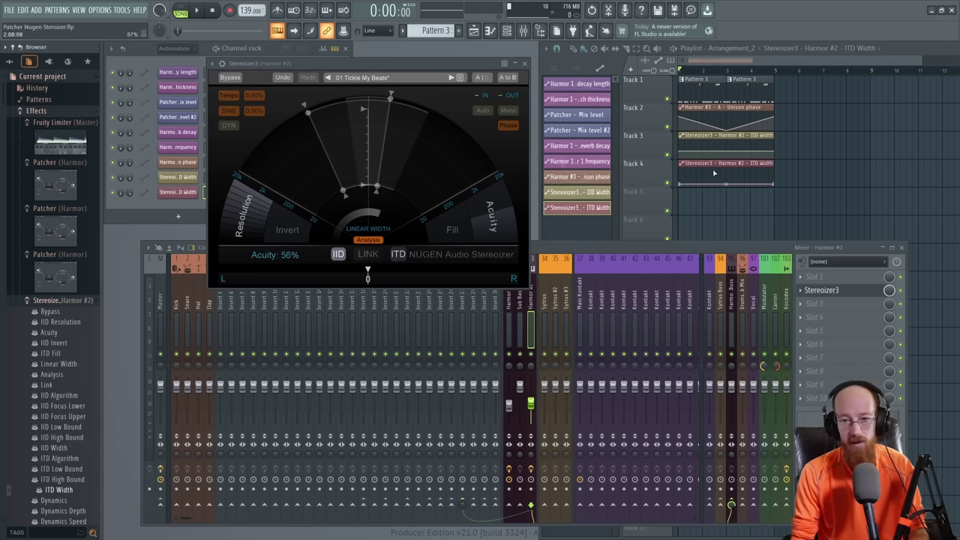
# Step: Lower the start point of the IID Width clip on Track 3, move Stereoizer3 clear of the playlist and play the song
pyautogui.scroll(4, 694, 112)
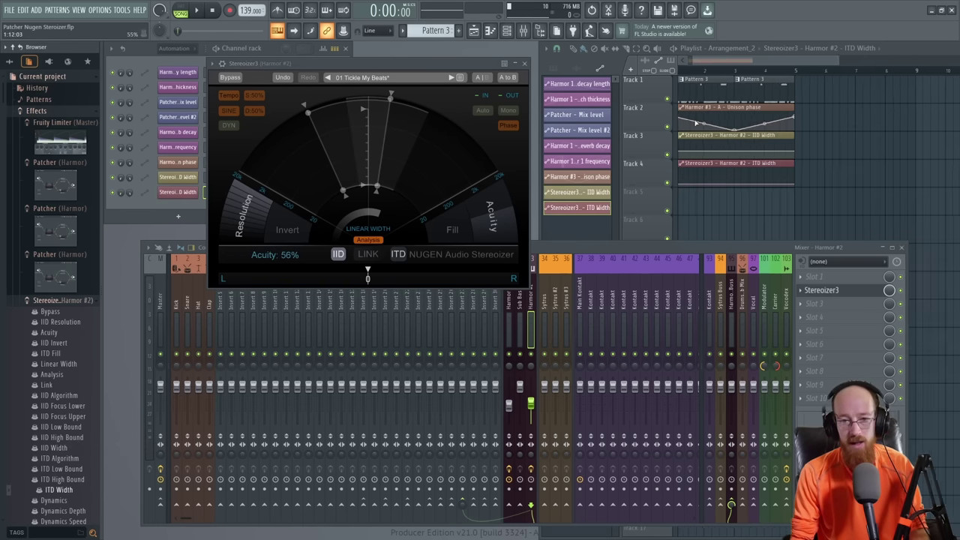
pyautogui.click(701, 147)
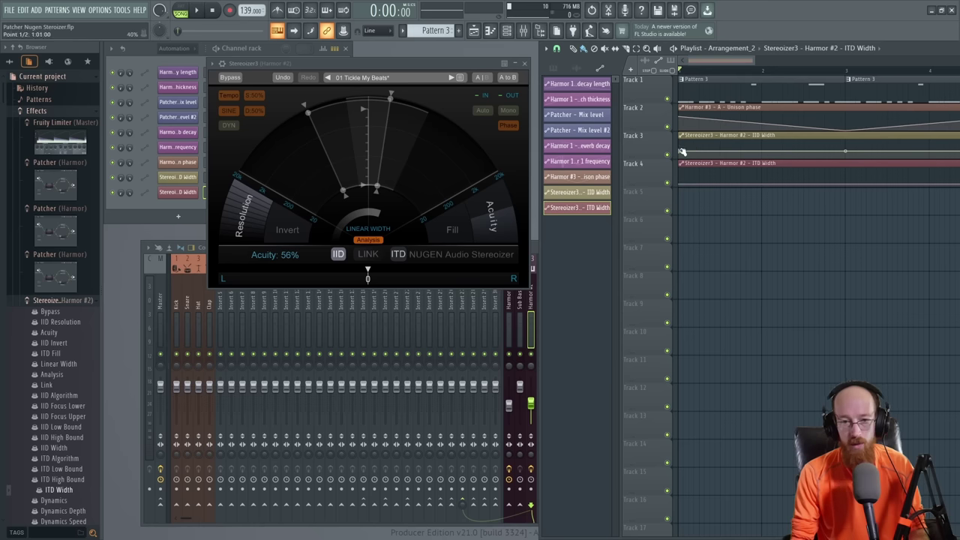
pyautogui.moveTo(681, 151); pyautogui.dragTo(680, 156)
pyautogui.moveTo(397, 62); pyautogui.dragTo(306, 45)
pyautogui.press('space')
pyautogui.press('space')
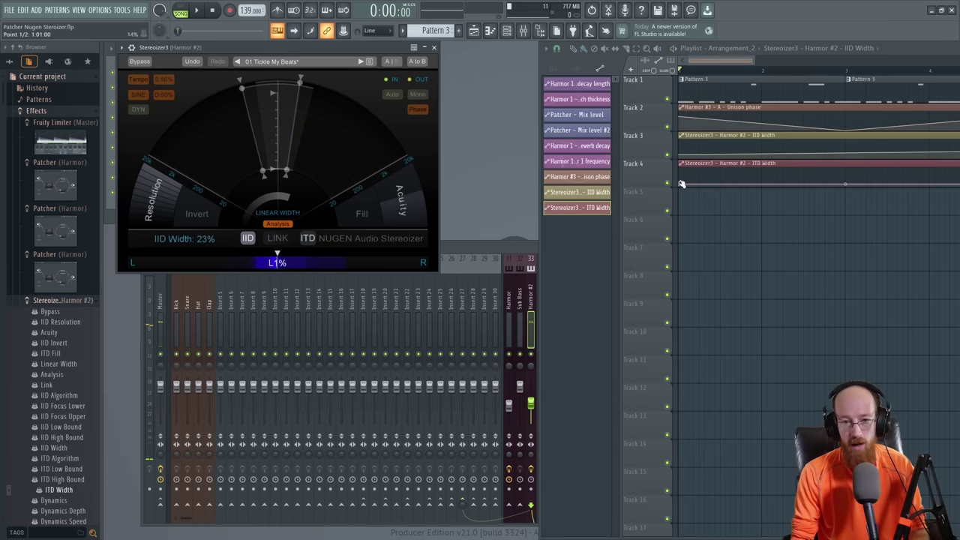
pyautogui.press('space')
pyautogui.press('space')
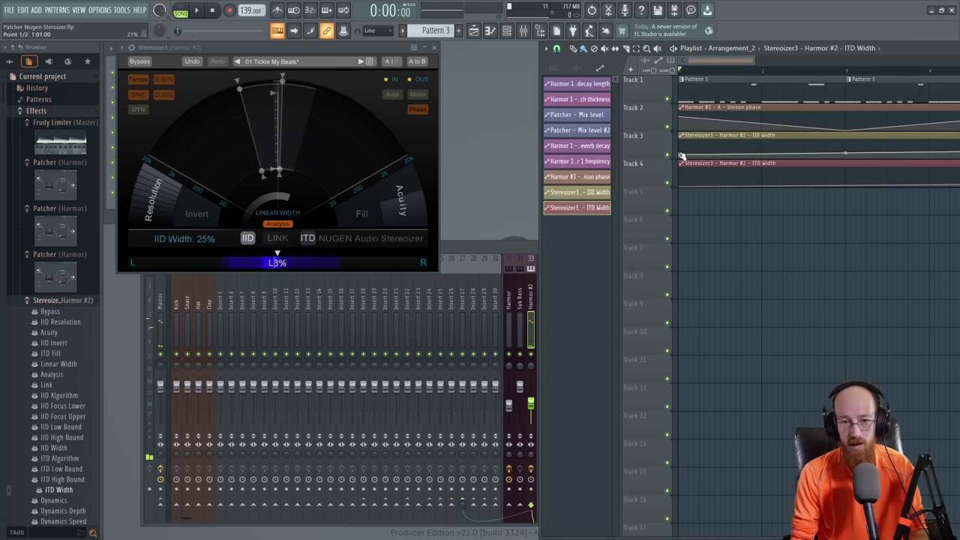
# Step: Enlarge Track 3 and shape the IID Width clip from 100% at the start down in steps to about 24% at bar 2
pyautogui.moveTo(679, 158); pyautogui.dragTo(697, 138)
pyautogui.scroll(2, 703, 152)
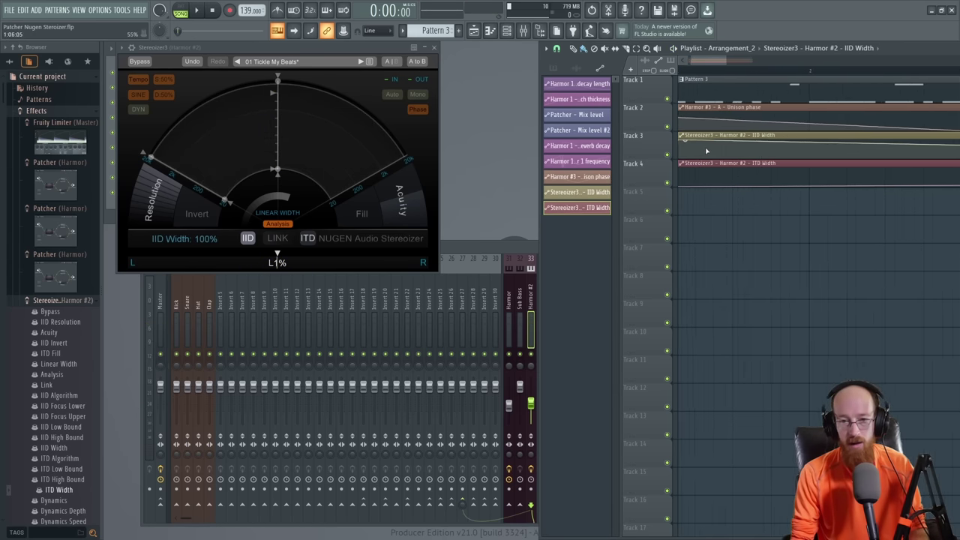
pyautogui.moveTo(649, 160); pyautogui.dragTo(649, 364)
pyautogui.scroll(-2, 703, 223)
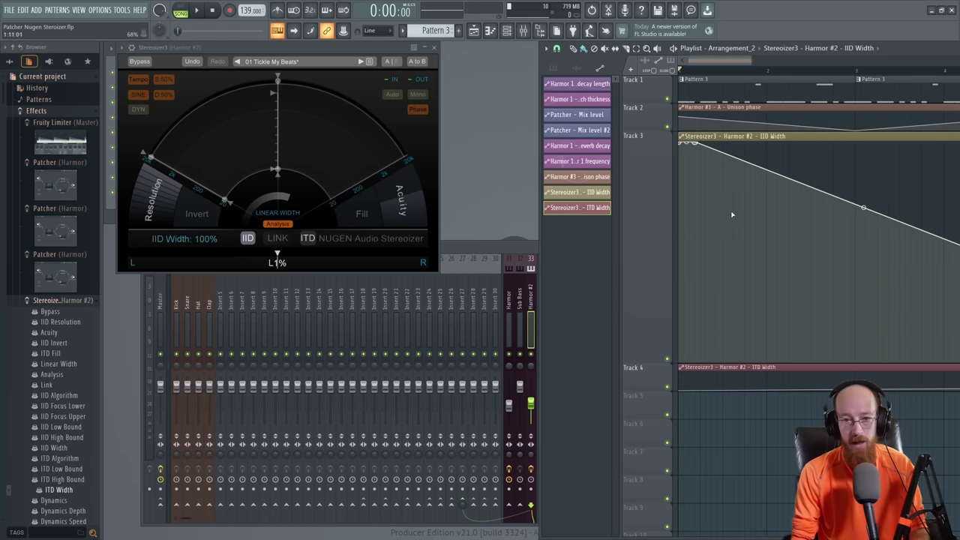
pyautogui.rightClick(701, 249)
pyautogui.rightClick(727, 248)
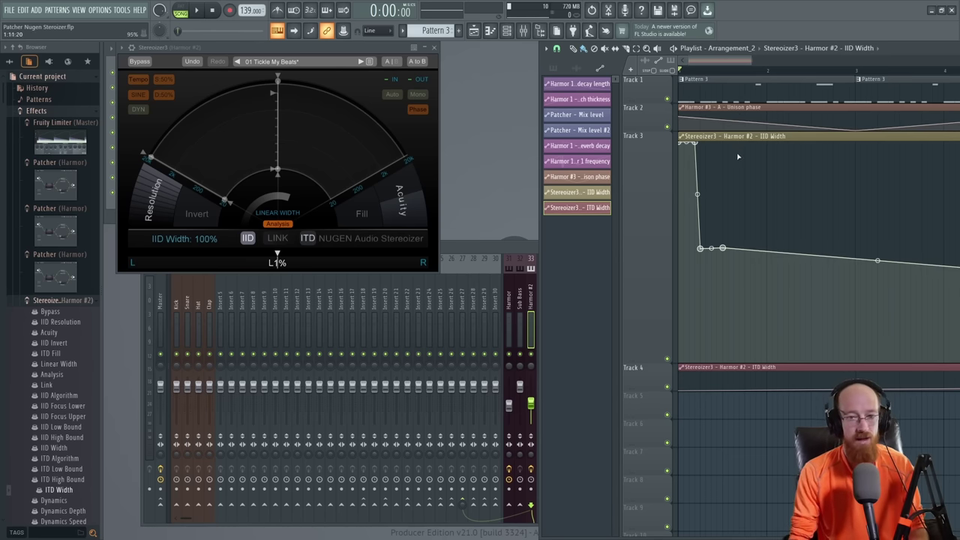
pyautogui.rightClick(724, 311)
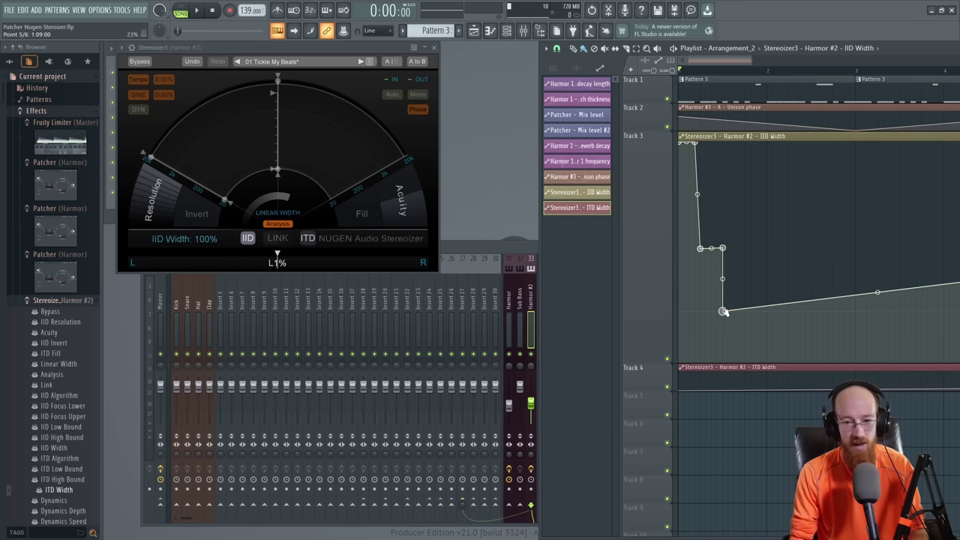
pyautogui.rightClick(773, 310)
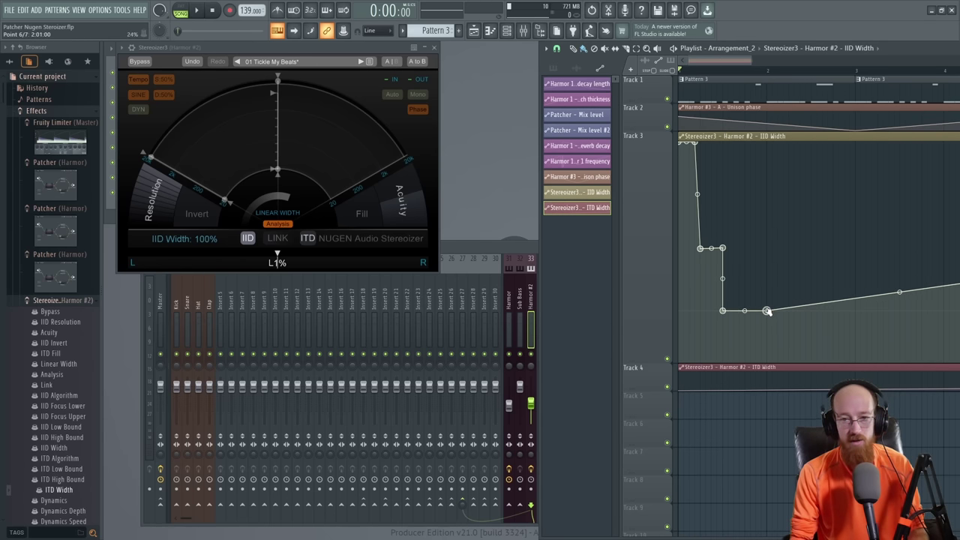
# Step: Raise the IID Width curve to about 52% at bar 2, add a 100% ramped peak before bar 3 and play it back
pyautogui.click(822, 85)
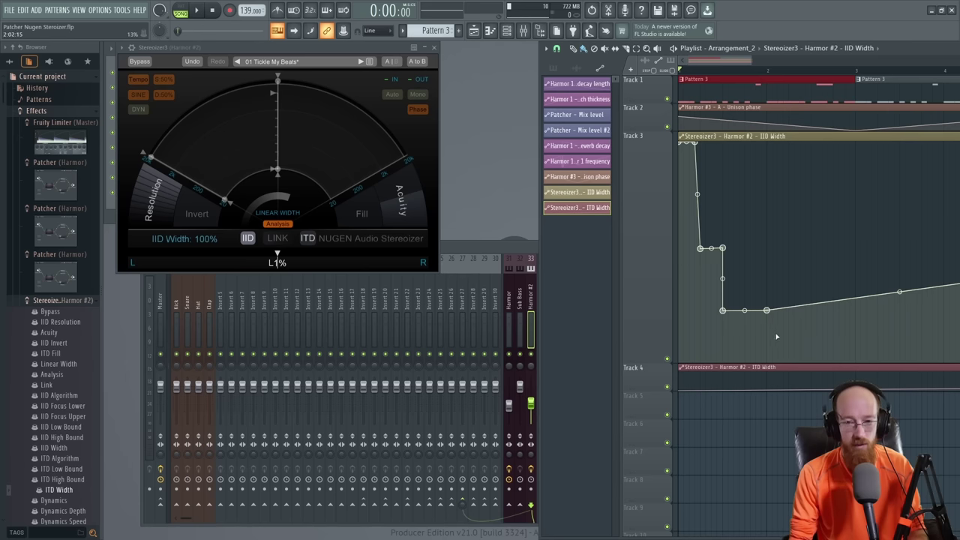
pyautogui.click(773, 249)
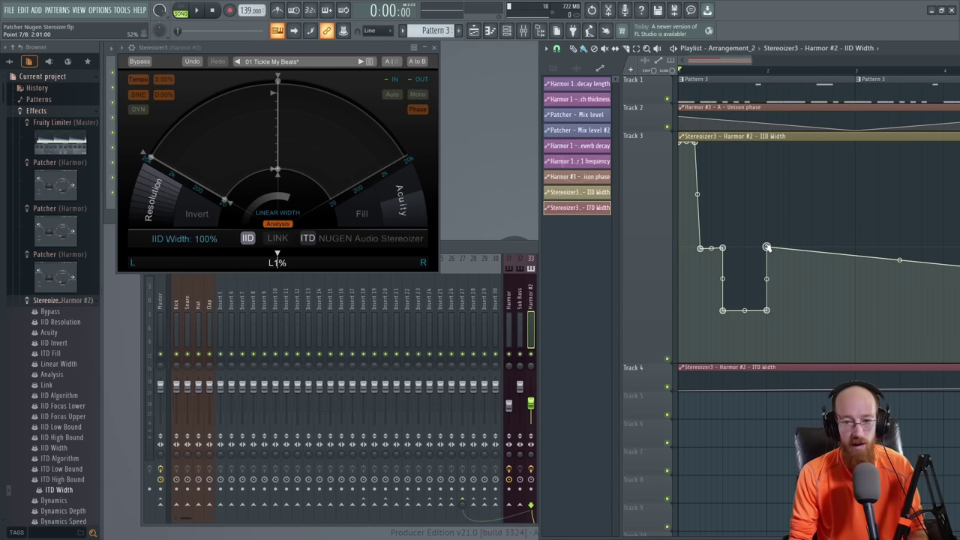
pyautogui.click(806, 247)
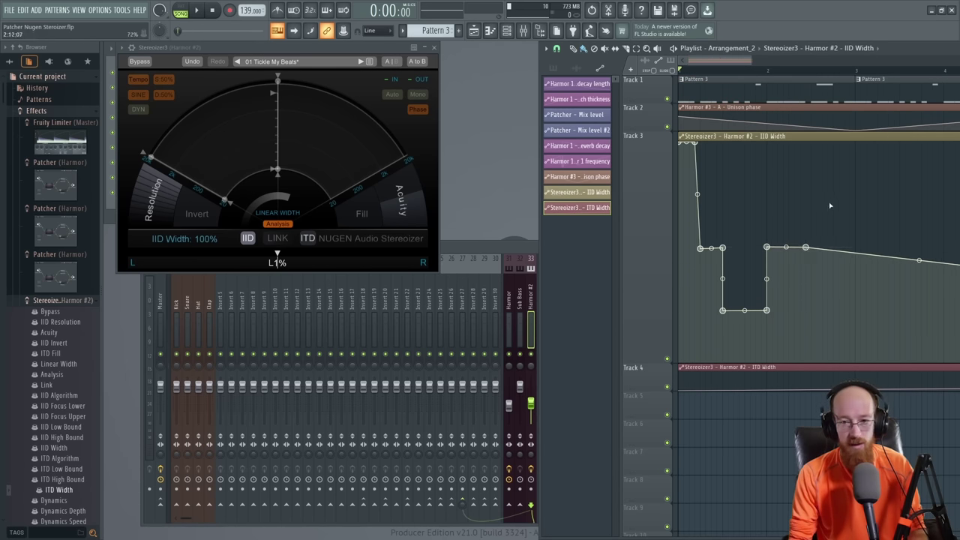
pyautogui.moveTo(830, 204); pyautogui.dragTo(833, 243)
pyautogui.click(856, 245)
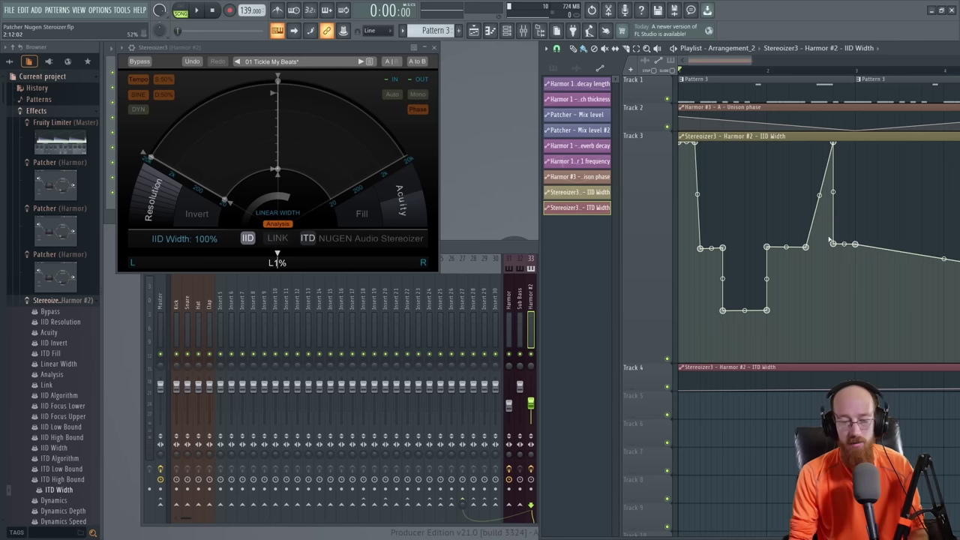
pyautogui.press('space')
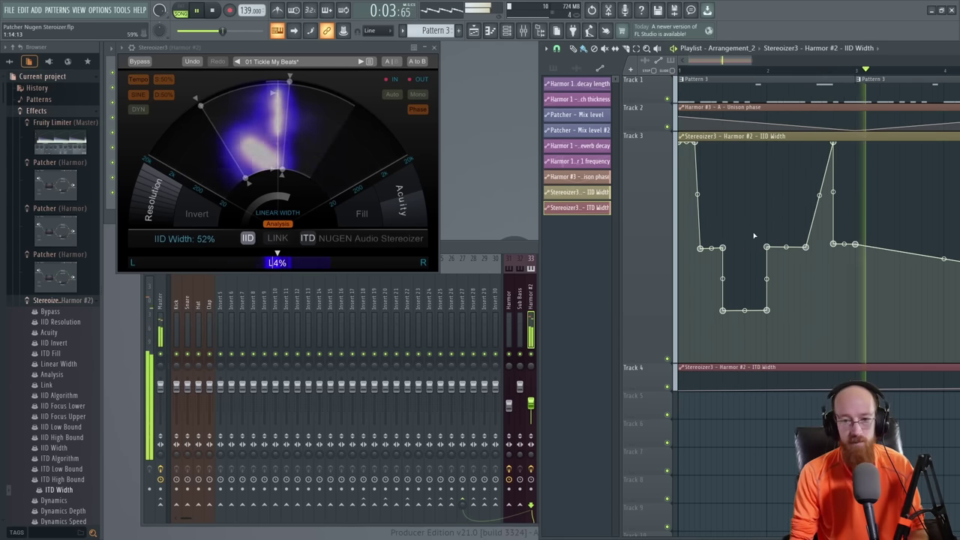
pyautogui.press('space')
# Step: Trim the IID Width clip to end at bar 3 and duplicate it to cover bars 3 to 5
pyautogui.scroll(-3, 752, 232)
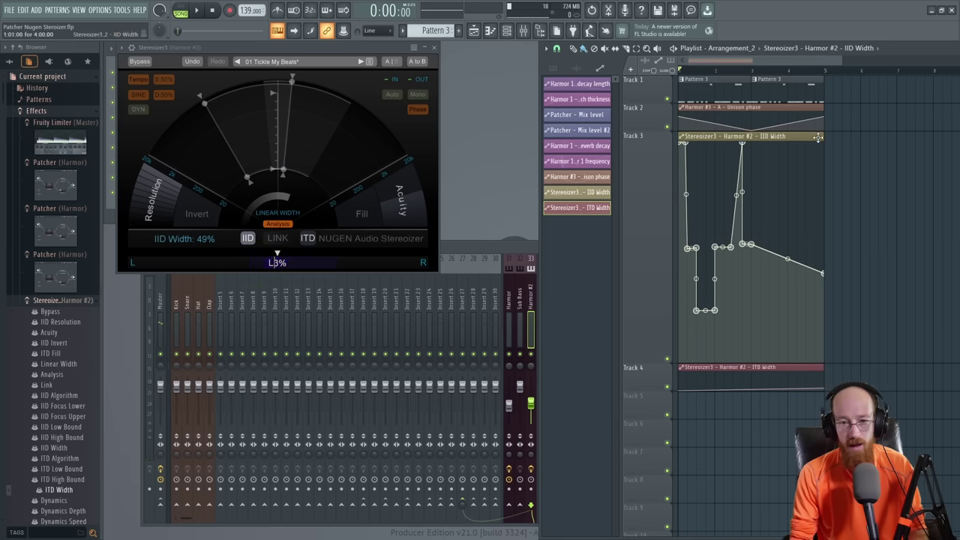
pyautogui.moveTo(822, 138); pyautogui.dragTo(801, 136)
pyautogui.scroll(4, 748, 310)
pyautogui.moveTo(725, 273); pyautogui.dragTo(869, 242)
# Step: Enlarge Track 4 and shape the ITD Width clip to stay at zero until bar 2, with a step up to about 39%
pyautogui.moveTo(645, 360); pyautogui.dragTo(645, 469)
pyautogui.scroll(-3, 714, 432)
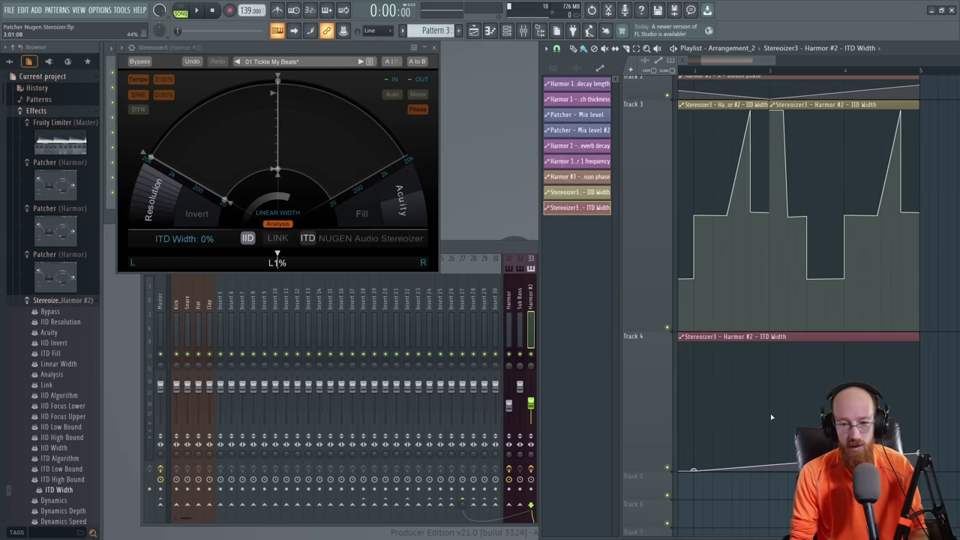
pyautogui.rightClick(713, 432)
pyautogui.moveTo(714, 432); pyautogui.dragTo(756, 444)
pyautogui.rightClick(783, 454)
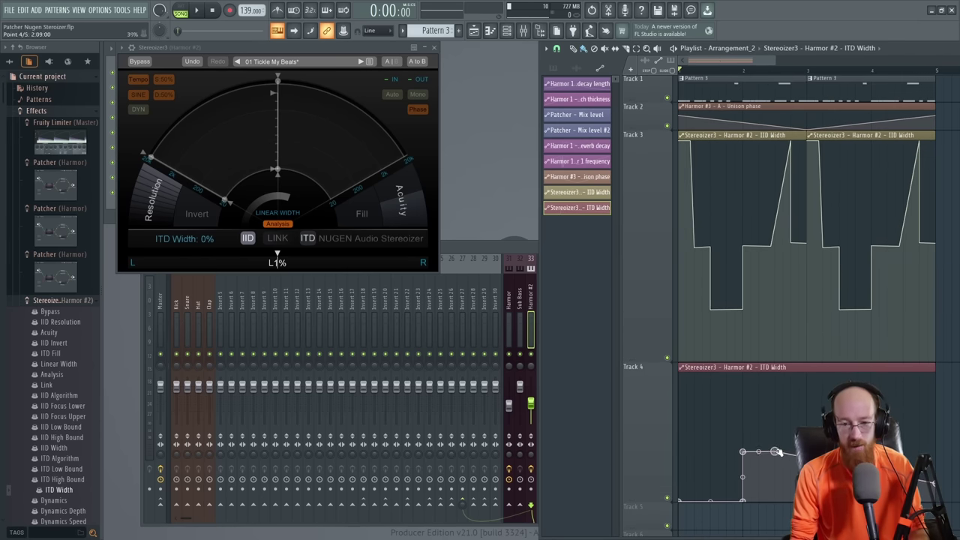
# Step: Add a full-height spike midway through bar 2 of the ITD Width clip, dropping to zero and returning to about 40%
pyautogui.rightClick(787, 407)
pyautogui.moveTo(787, 407); pyautogui.dragTo(774, 373)
pyautogui.rightClick(796, 466)
pyautogui.moveTo(796, 467); pyautogui.dragTo(790, 501)
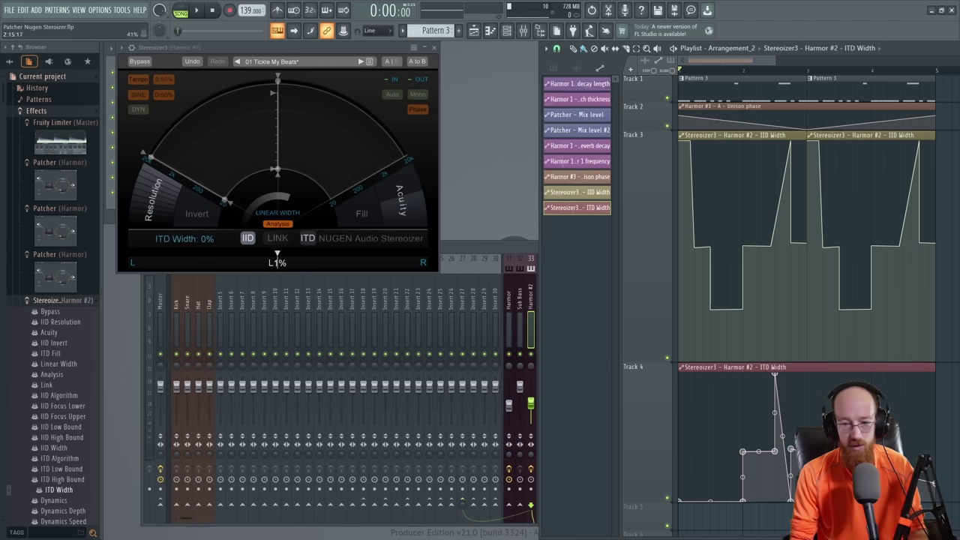
pyautogui.rightClick(790, 448)
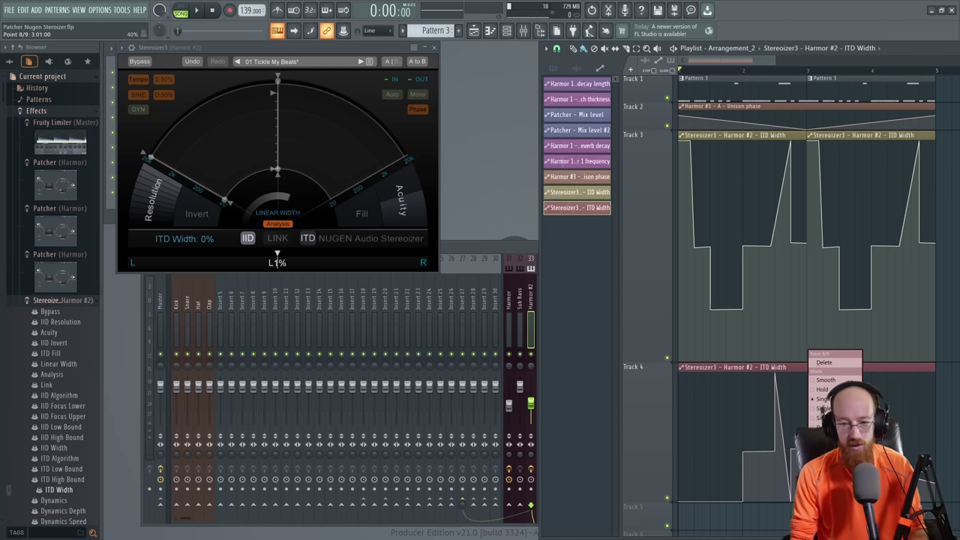
pyautogui.click(793, 365)
# Step: Trim the ITD Width clip to end at bar 3 and place a copy directly after it on Track 4
pyautogui.moveTo(814, 508); pyautogui.dragTo(807, 359)
pyautogui.rightClick(833, 369)
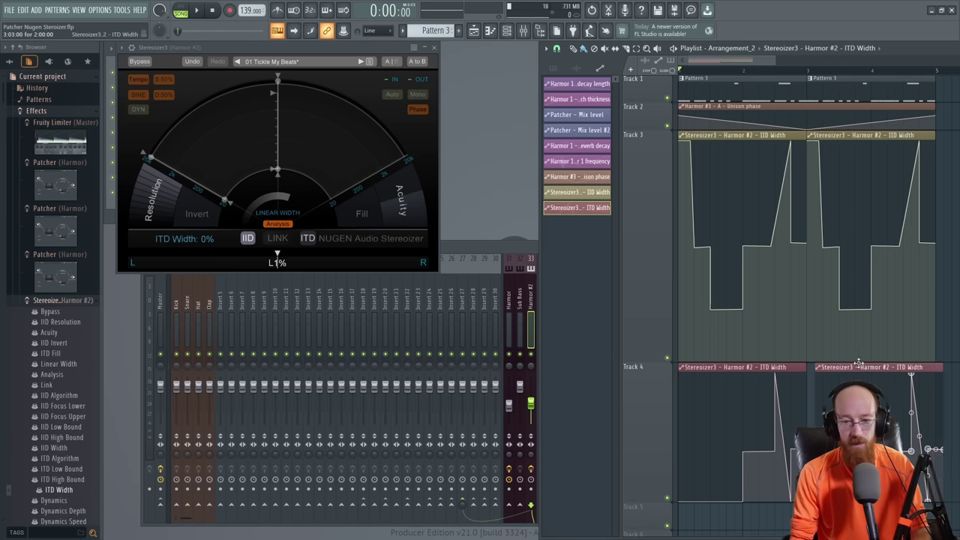
pyautogui.click(818, 399)
# Step: Reduce the heights of Track 3 and Track 4 so the automation clips appear compact
pyautogui.scroll(-2, 816, 389)
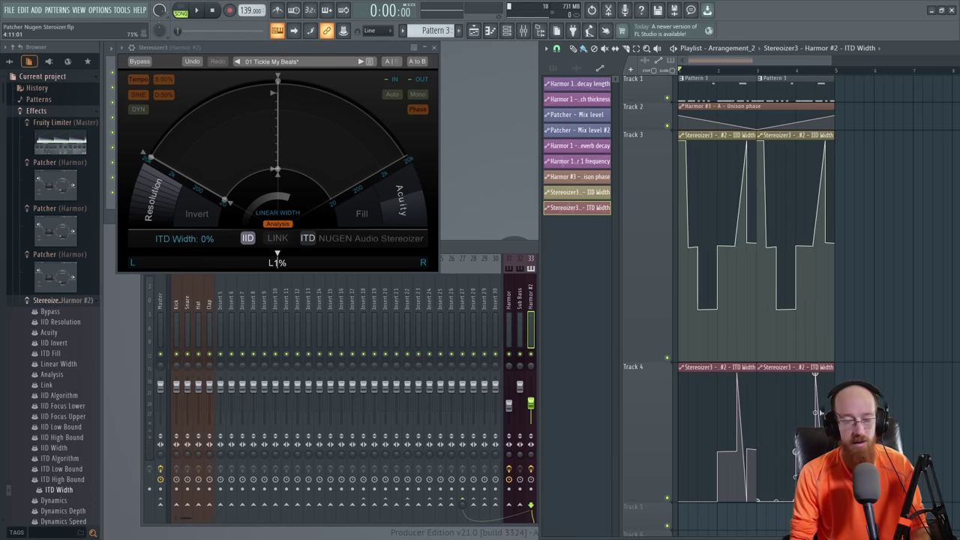
pyautogui.moveTo(641, 361); pyautogui.dragTo(641, 200)
pyautogui.moveTo(643, 343); pyautogui.dragTo(642, 267)
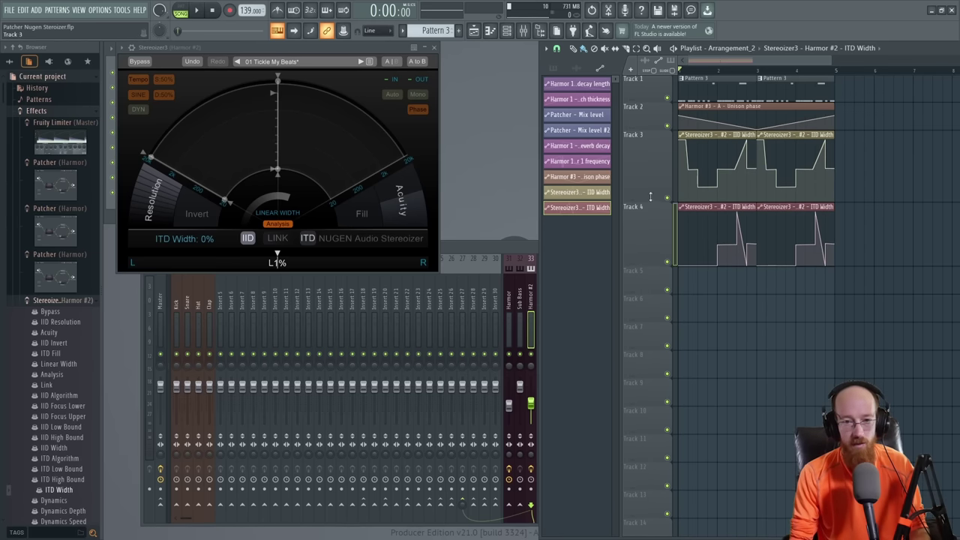
pyautogui.moveTo(644, 199); pyautogui.dragTo(643, 188)
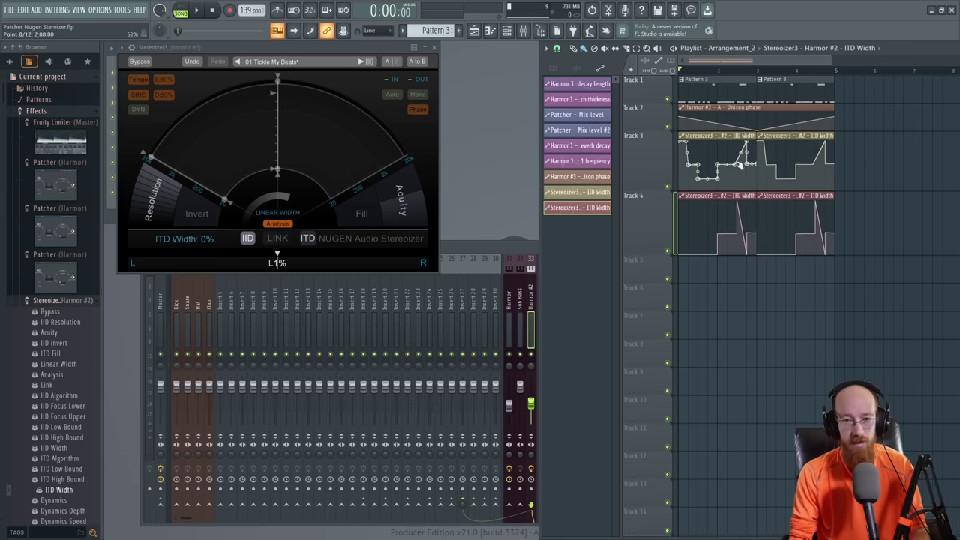
# Step: Select the IID Width clips on Track 3 and play the song to hear the combined width automation
pyautogui.moveTo(706, 164); pyautogui.dragTo(775, 177)
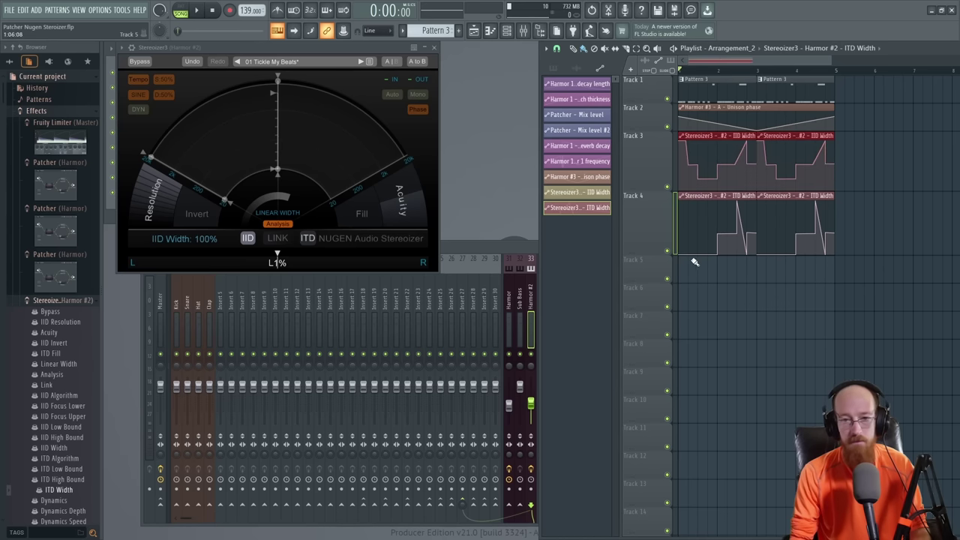
pyautogui.press('space')
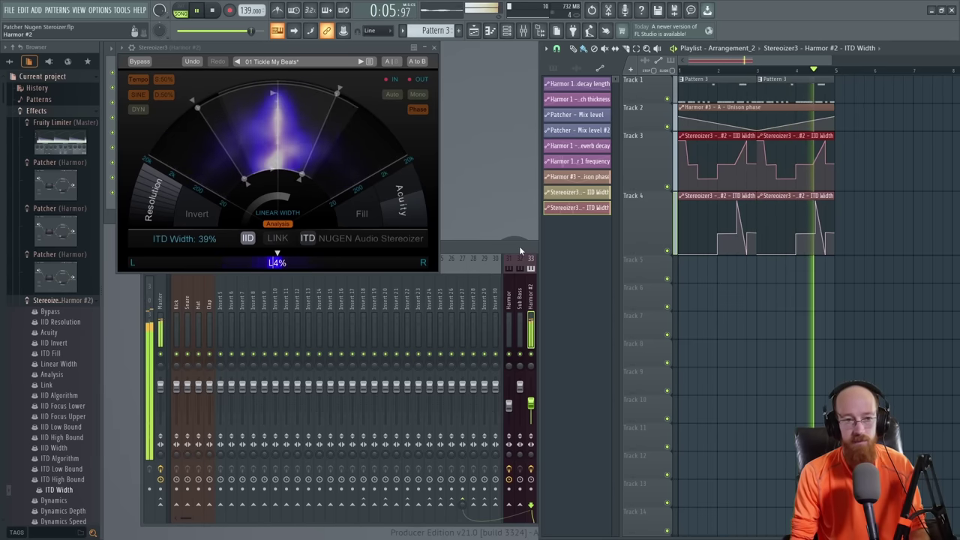
pyautogui.press('space')
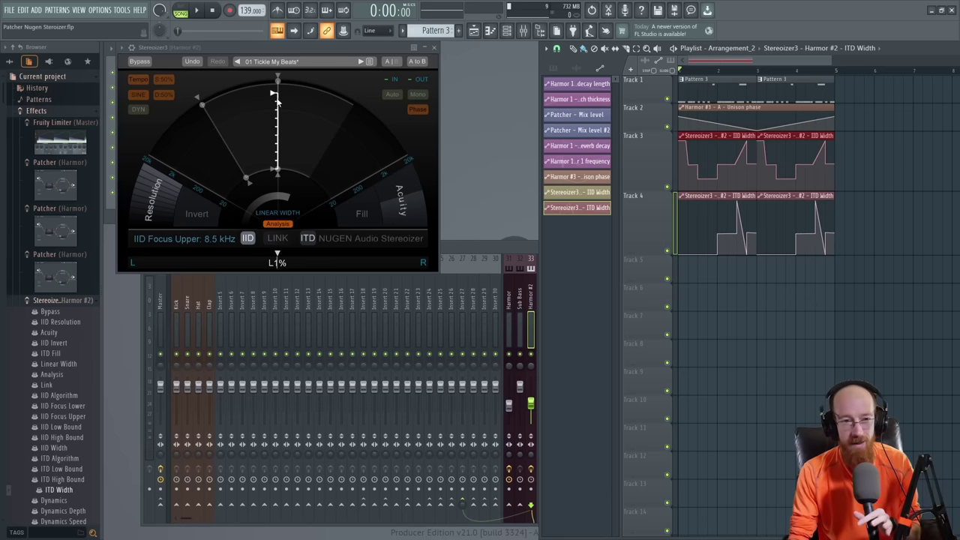
# Step: Try Stereoizer3's IID Focus Lower at 290 Hz, play the song and lower IID Focus Upper to 0.71
pyautogui.moveTo(273, 94)
pyautogui.mouseDown()
pyautogui.moveTo(273, 111)
pyautogui.moveTo(273, 93)
pyautogui.mouseUp()
pyautogui.moveTo(278, 170)
pyautogui.mouseDown()
pyautogui.moveTo(277, 143)
pyautogui.moveTo(278, 181)
pyautogui.moveTo(271, 141)
pyautogui.mouseUp()
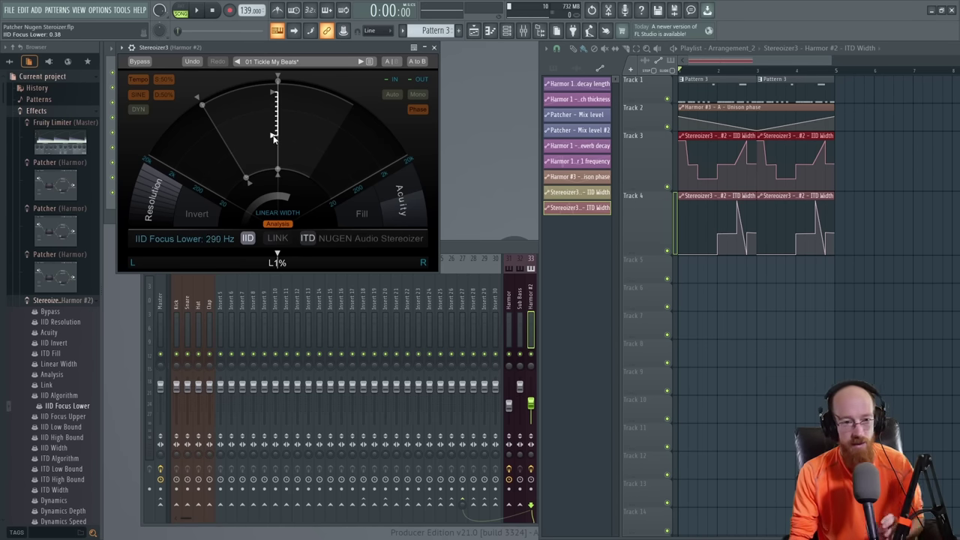
pyautogui.press('space')
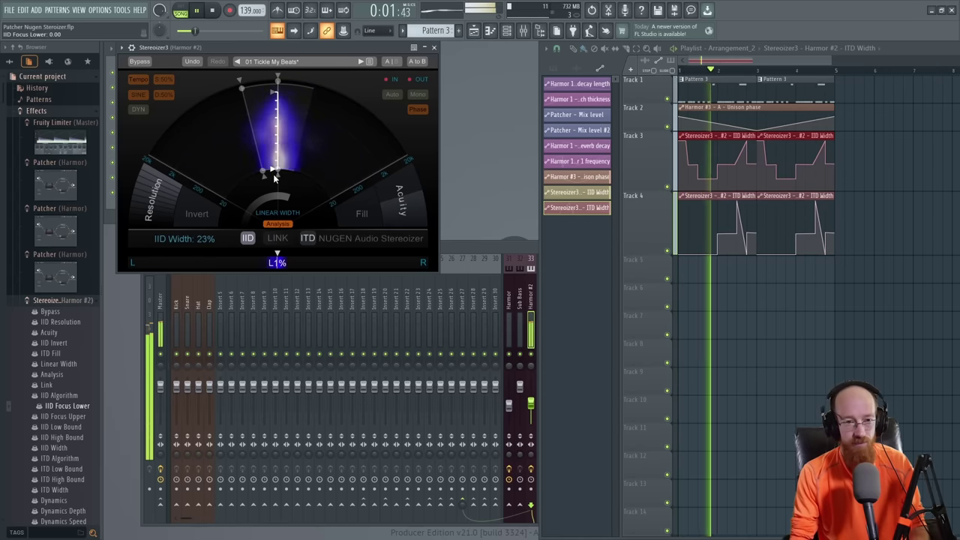
pyautogui.press('space')
pyautogui.click(275, 111)
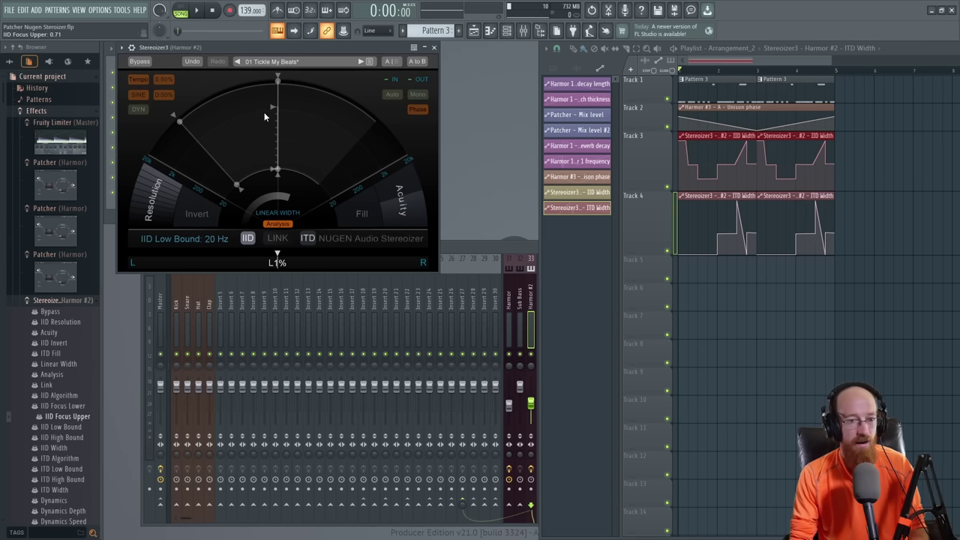
# Step: Set Stereoizer3's IID Focus Upper to 0.84, raise IID Focus Lower slightly, and create automation clips for both parameters
pyautogui.moveTo(273, 107); pyautogui.dragTo(276, 97)
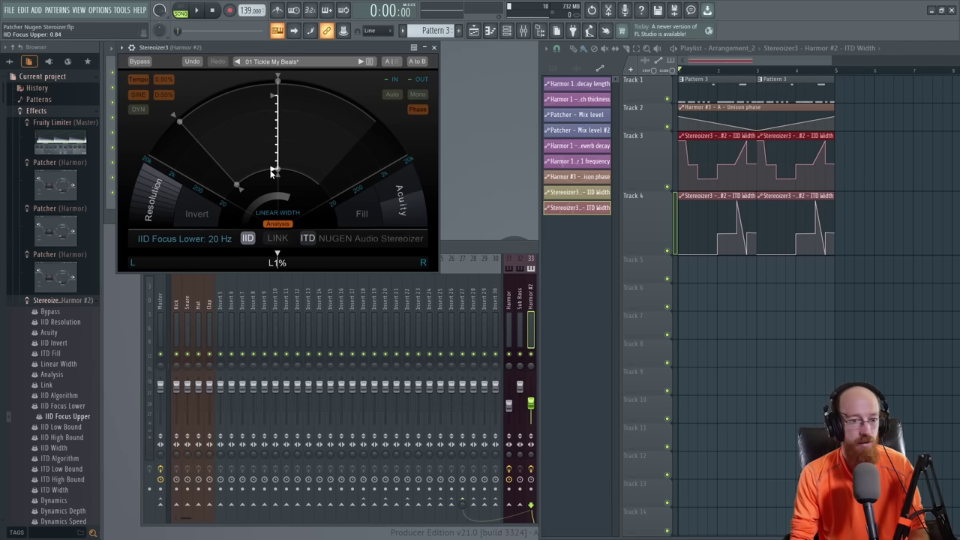
pyautogui.moveTo(273, 170); pyautogui.dragTo(273, 158)
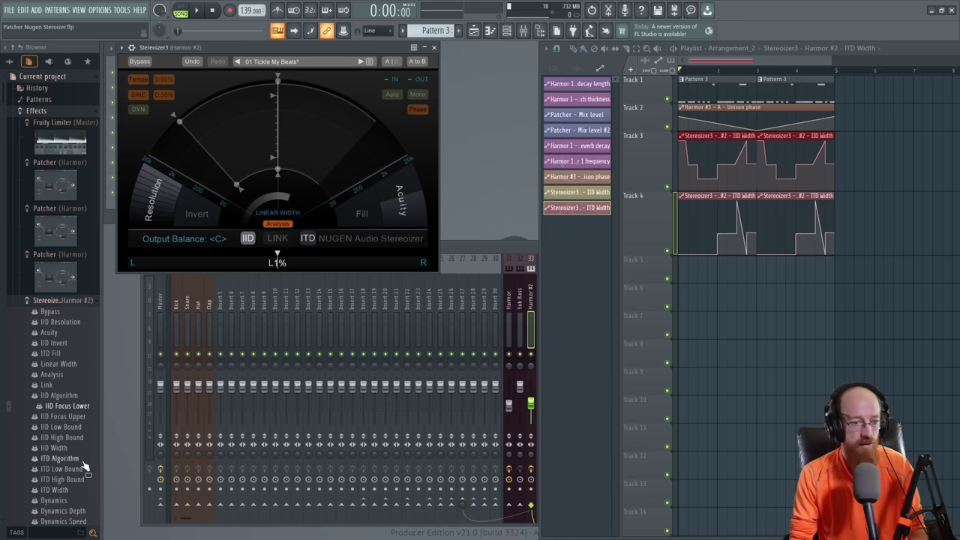
pyautogui.rightClick(84, 405)
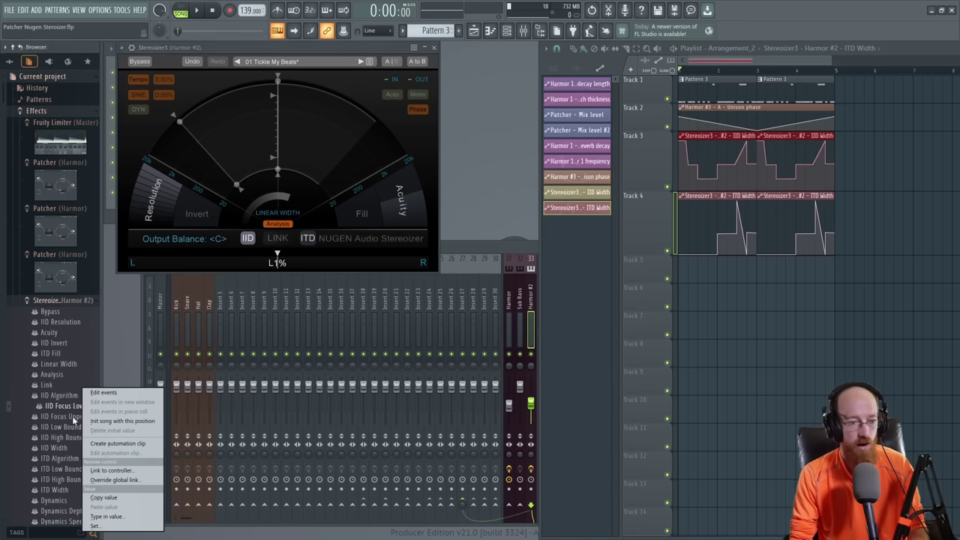
pyautogui.rightClick(73, 417)
pyautogui.click(113, 443)
pyautogui.rightClick(71, 405)
pyautogui.click(112, 443)
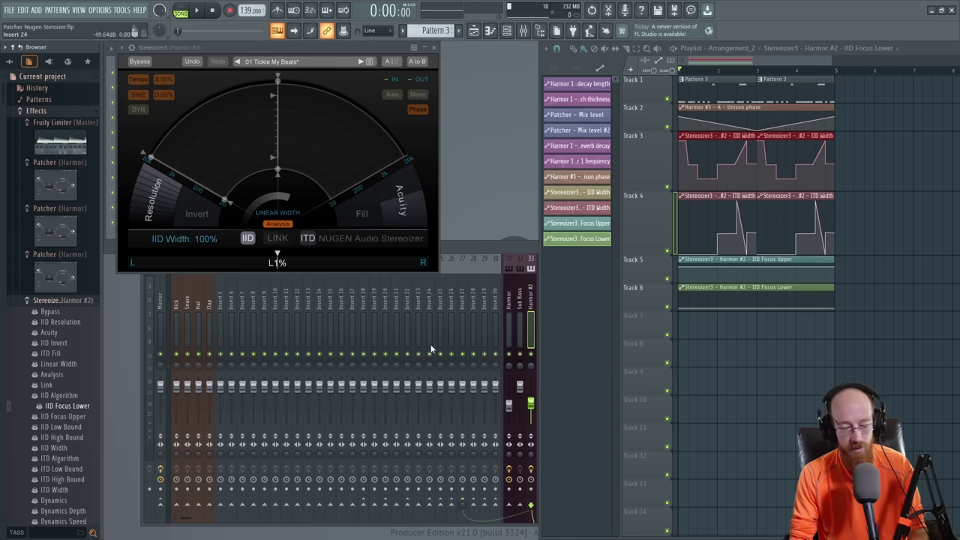
# Step: Add bar 2 points to the IID Focus Upper and Lower clips, shape their opening levels, and preview the song
pyautogui.scroll(-1, 746, 252)
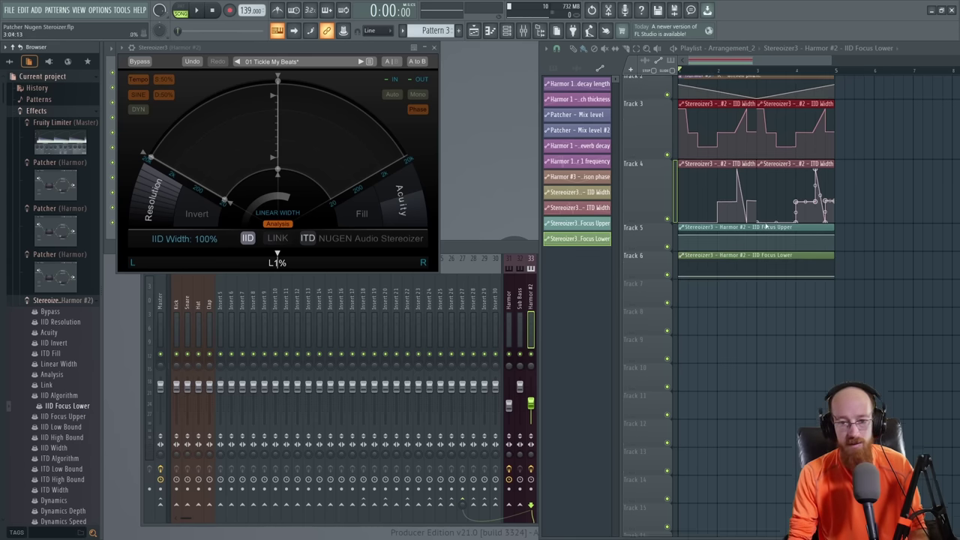
pyautogui.moveTo(746, 252); pyautogui.dragTo(718, 286)
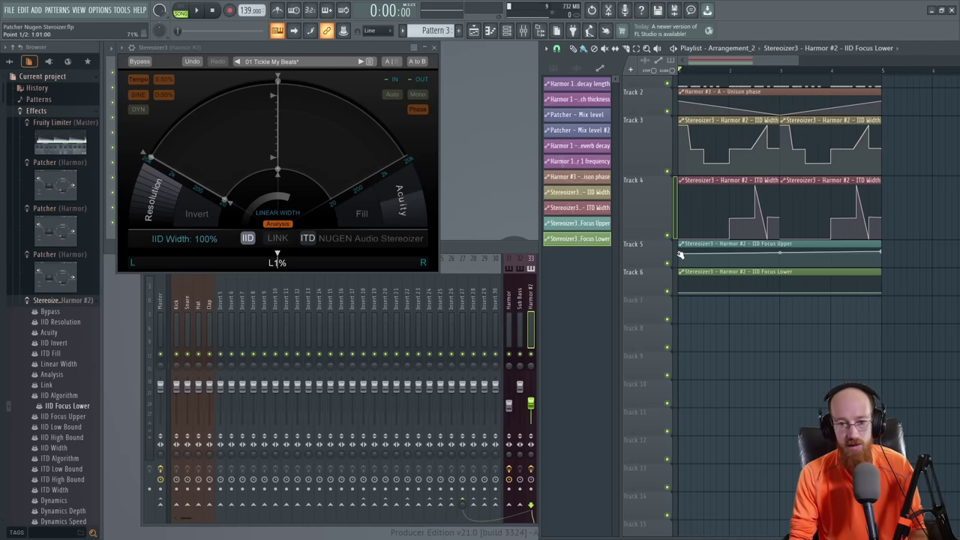
pyautogui.click(680, 254)
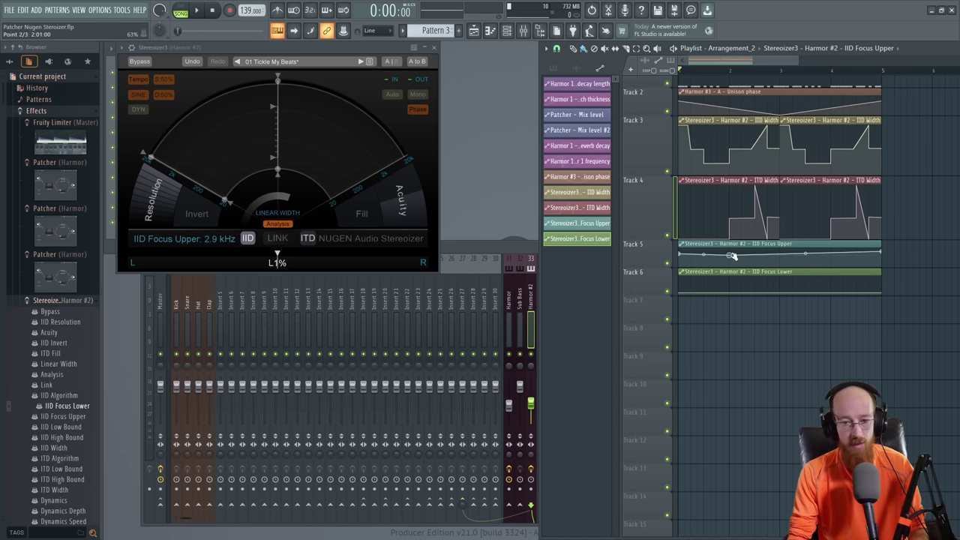
pyautogui.moveTo(656, 294); pyautogui.dragTo(654, 337)
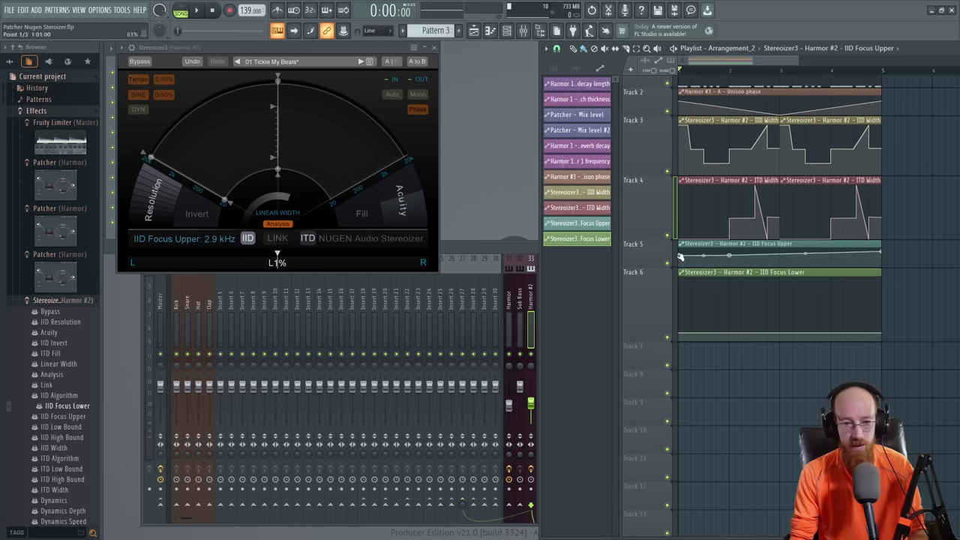
pyautogui.rightClick(731, 287)
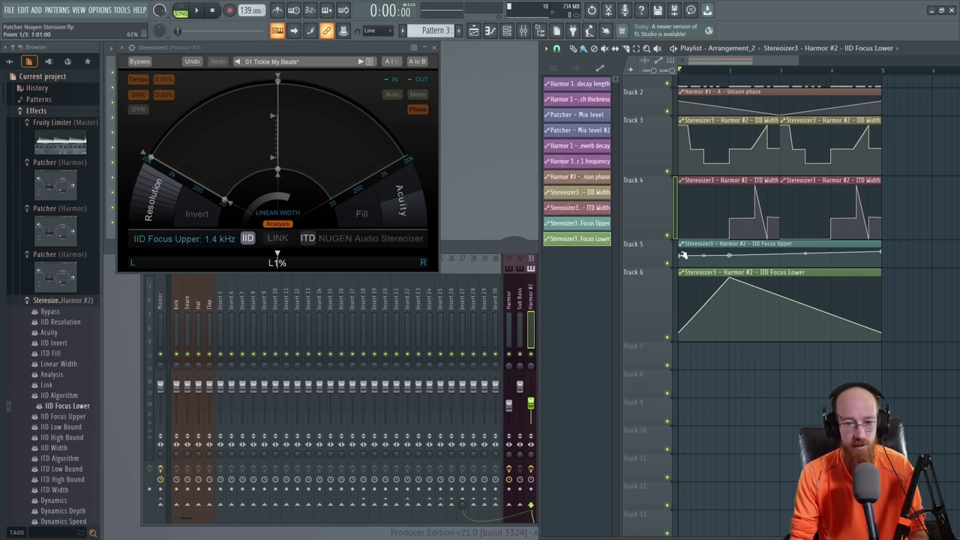
pyautogui.moveTo(681, 332); pyautogui.dragTo(730, 265)
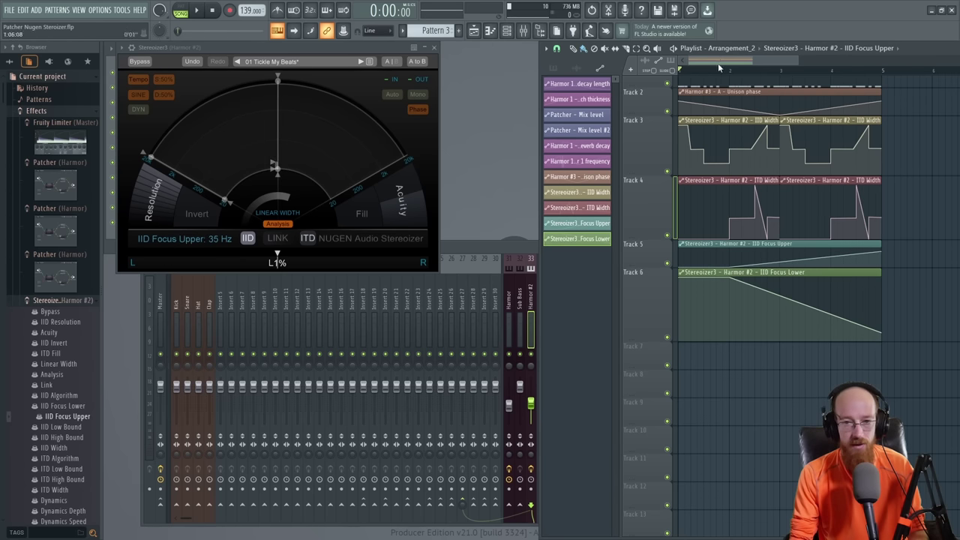
pyautogui.press('space')
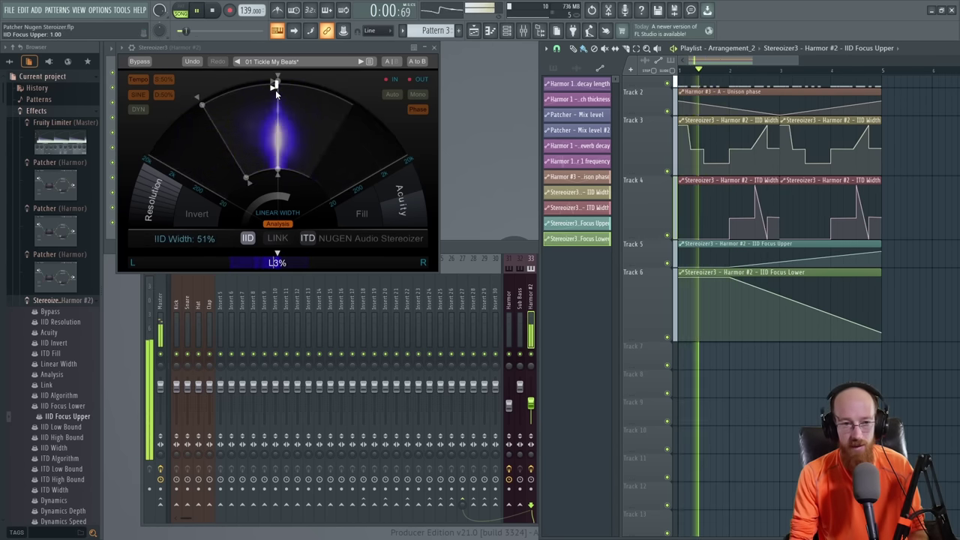
pyautogui.press('space')
# Step: Reshape the focus clips so IID Focus Upper dips and IID Focus Lower peaks at bar 2, and make Track 5 taller
pyautogui.moveTo(682, 281); pyautogui.dragTo(678, 313)
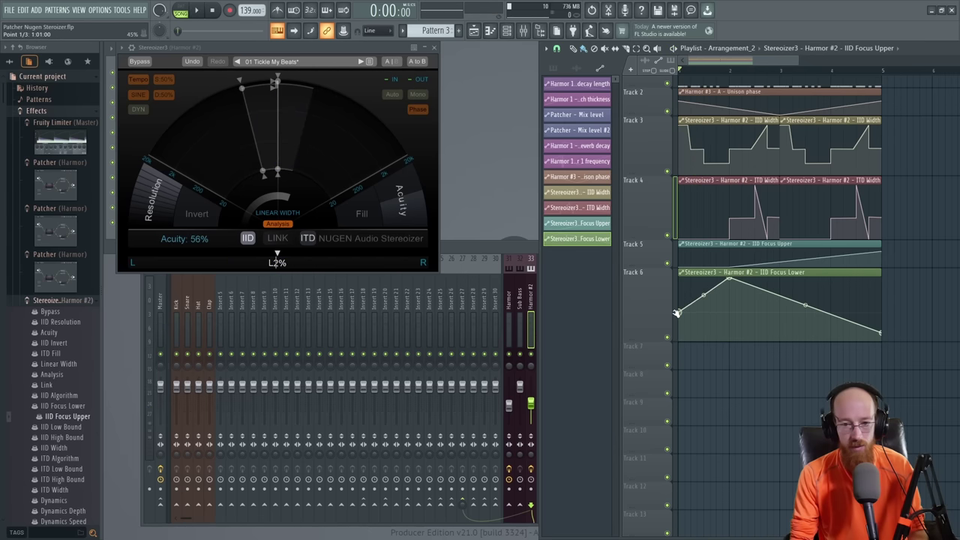
pyautogui.moveTo(731, 281)
pyautogui.mouseDown()
pyautogui.moveTo(725, 302)
pyautogui.moveTo(735, 292)
pyautogui.mouseUp()
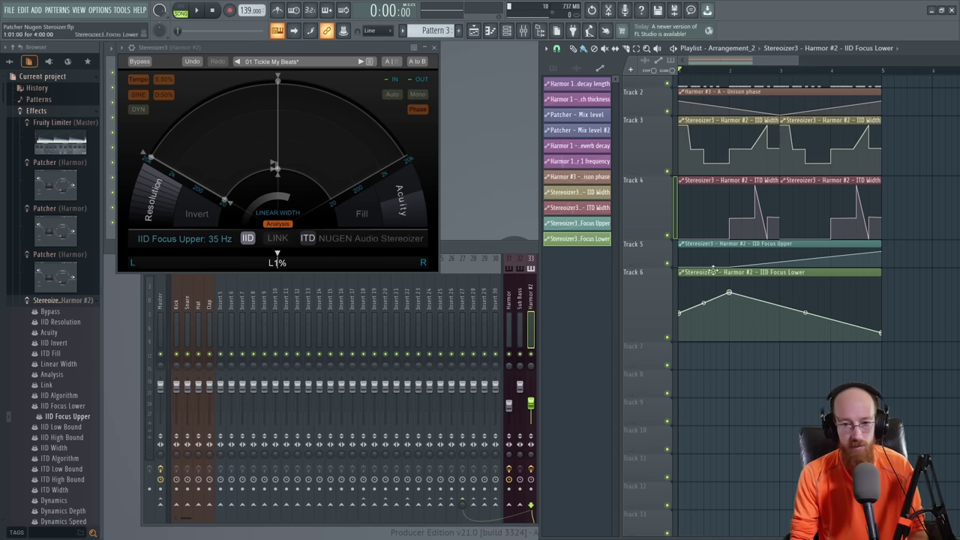
pyautogui.moveTo(682, 267); pyautogui.dragTo(682, 255)
pyautogui.moveTo(729, 303); pyautogui.dragTo(682, 330)
pyautogui.moveTo(731, 267); pyautogui.dragTo(732, 257)
pyautogui.moveTo(653, 262); pyautogui.dragTo(654, 332)
# Step: Scrub between bars 1 and 2 and play from the start to check the focus automation
pyautogui.moveTo(684, 68); pyautogui.dragTo(731, 75)
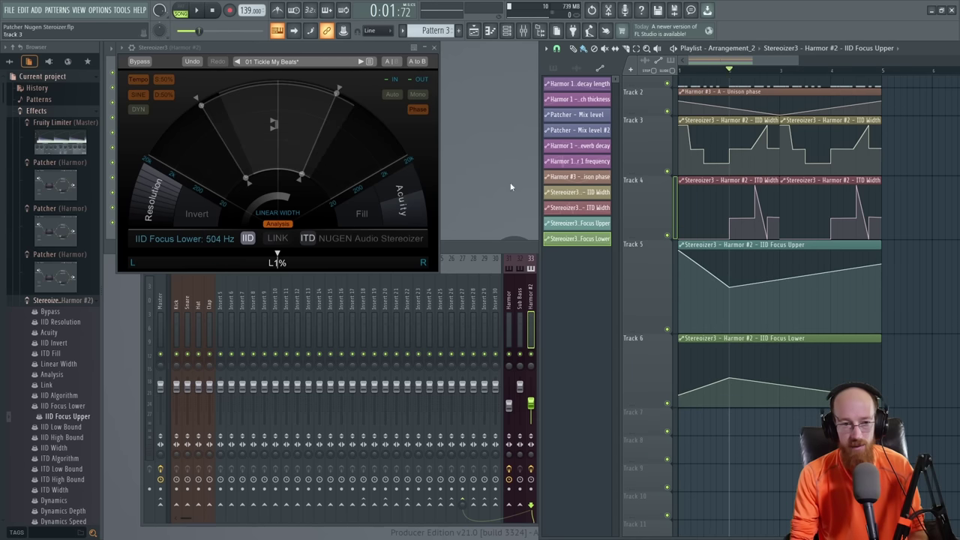
pyautogui.moveTo(732, 73); pyautogui.dragTo(676, 74)
pyautogui.press('space')
pyautogui.press('space')
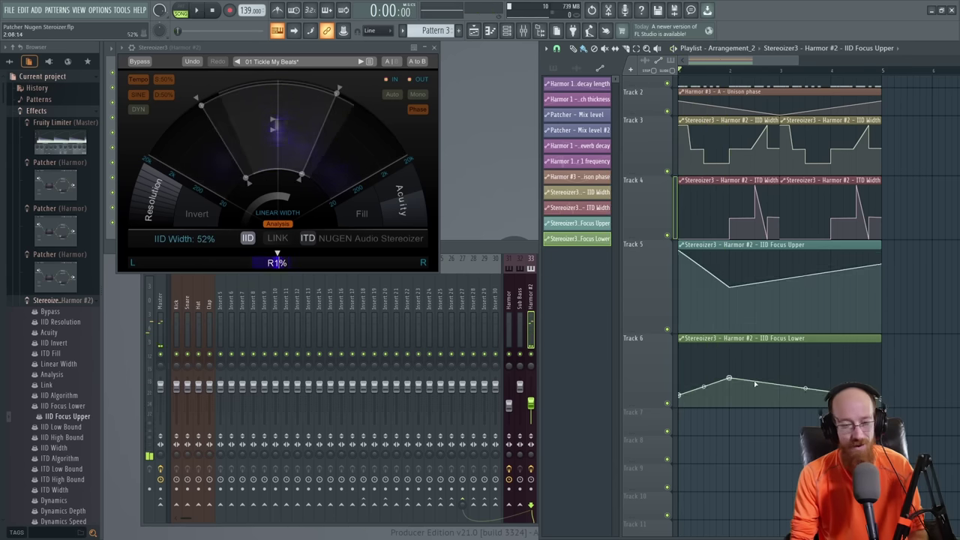
# Step: Peak IID Focus Upper at bar 3, and make IID Focus Lower drop at bar 2 and step up midway to bar 3
pyautogui.moveTo(786, 277); pyautogui.dragTo(780, 251)
pyautogui.moveTo(779, 393); pyautogui.dragTo(727, 398)
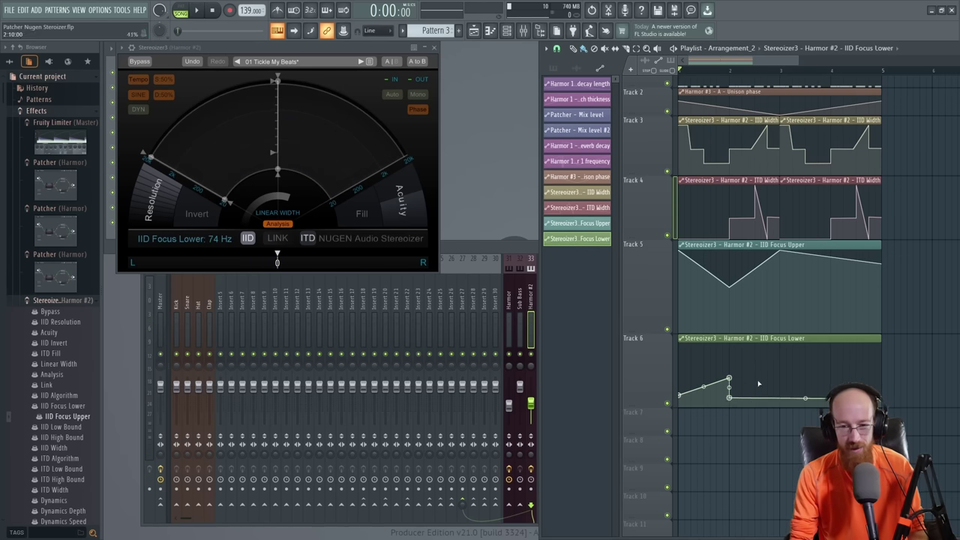
pyautogui.moveTo(768, 376); pyautogui.dragTo(756, 373)
pyautogui.keyDown('alt'); pyautogui.click(747, 370); pyautogui.keyUp('alt')
pyautogui.rightClick(779, 373)
pyautogui.rightClick(779, 373)
pyautogui.click(781, 375)
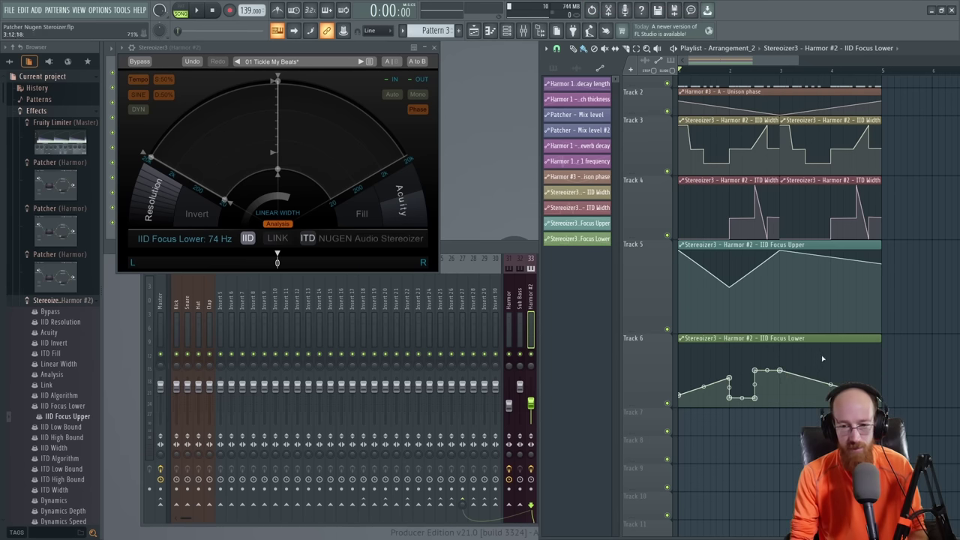
# Step: Play the song from the start to hear the stepped IID Focus Lower automation
pyautogui.press('space')
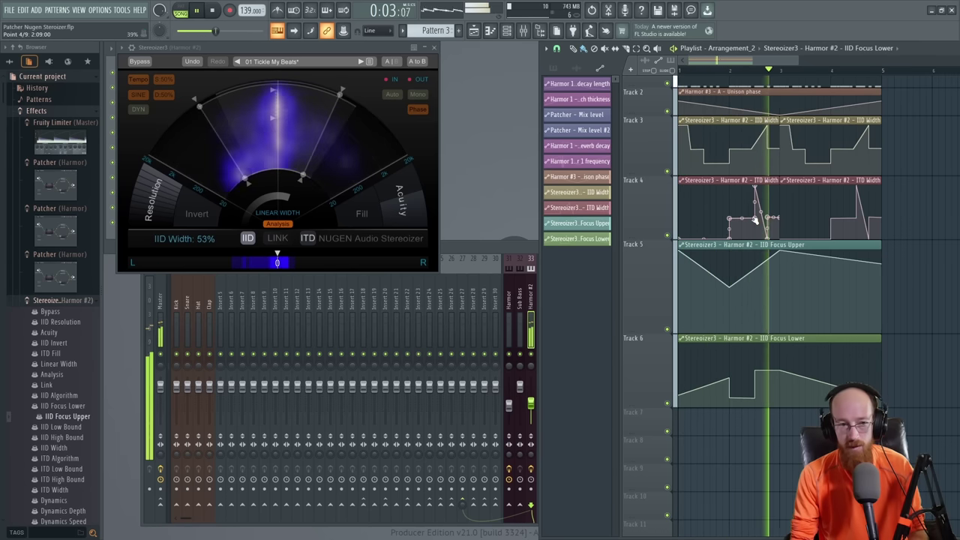
pyautogui.press('space')
pyautogui.press('space')
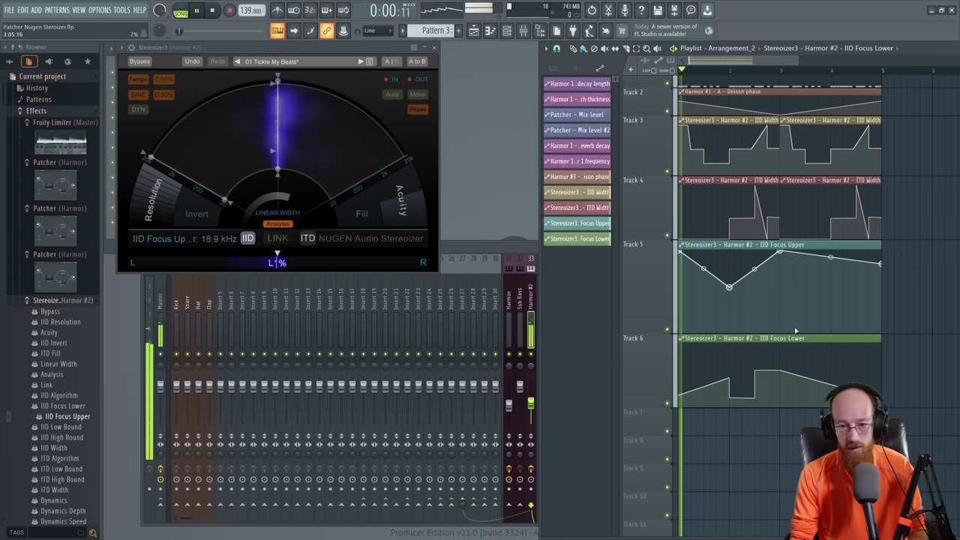
pyautogui.press('space')
# Step: Drop both focus clips sharply at bar 3, hold IID Focus Upper level until bar 4, and lower its end point
pyautogui.rightClick(786, 398)
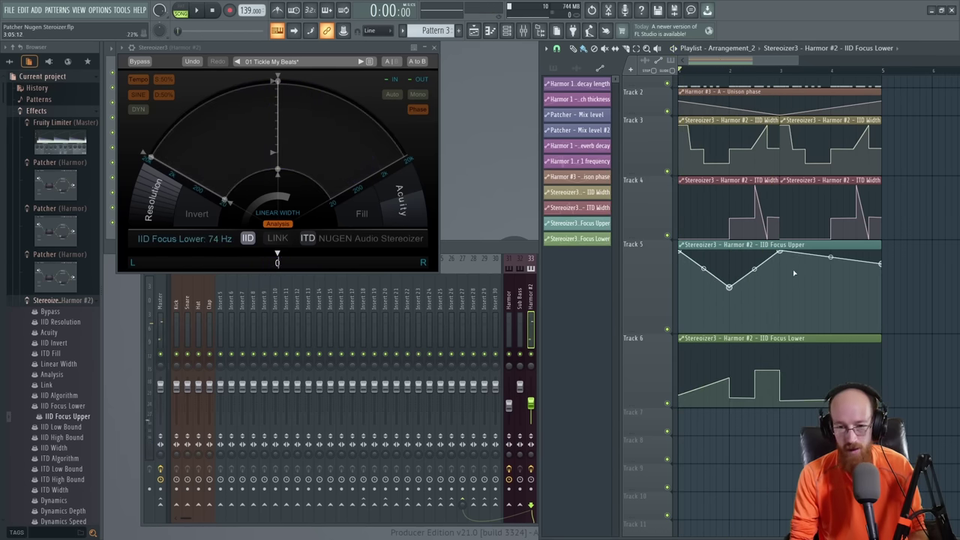
pyautogui.rightClick(782, 277)
pyautogui.rightClick(830, 277)
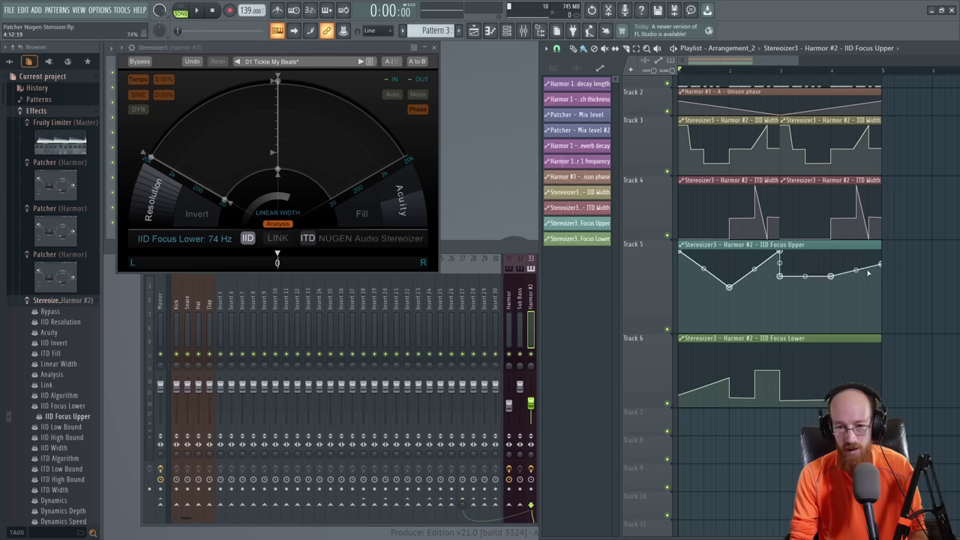
pyautogui.moveTo(882, 271); pyautogui.dragTo(883, 291)
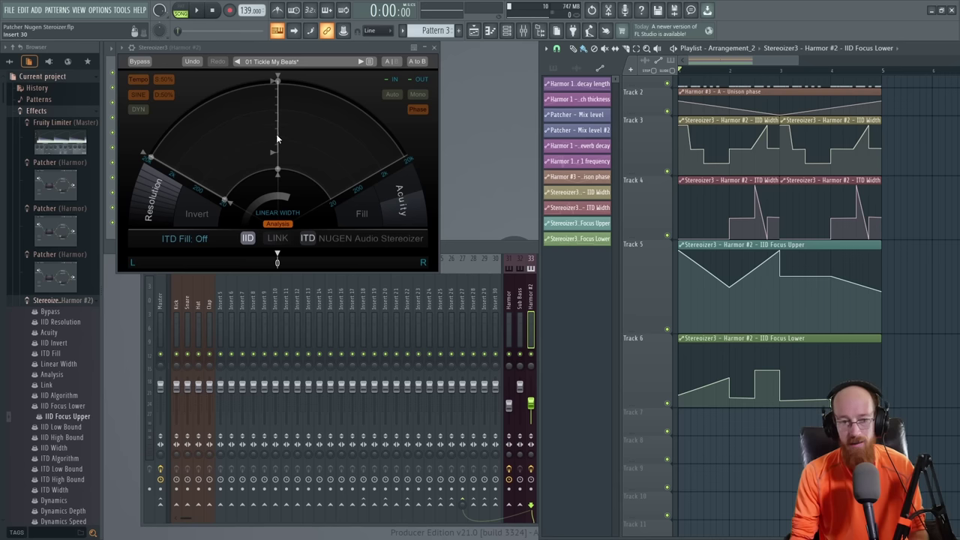
# Step: Play the arrangement, step IID Focus Upper down at bar 4 and lower its end point at bar 5 to 14%
pyautogui.press('space')
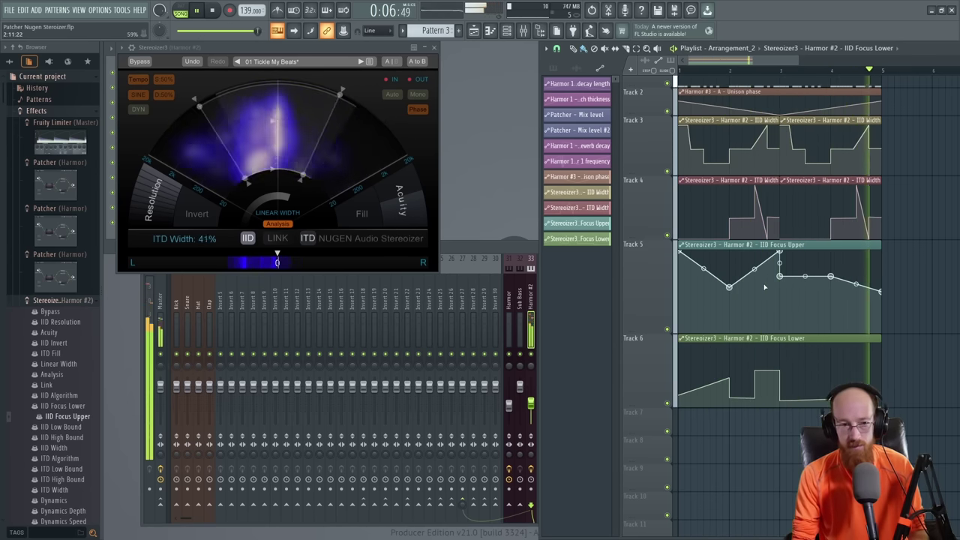
pyautogui.press('space')
pyautogui.click(843, 301)
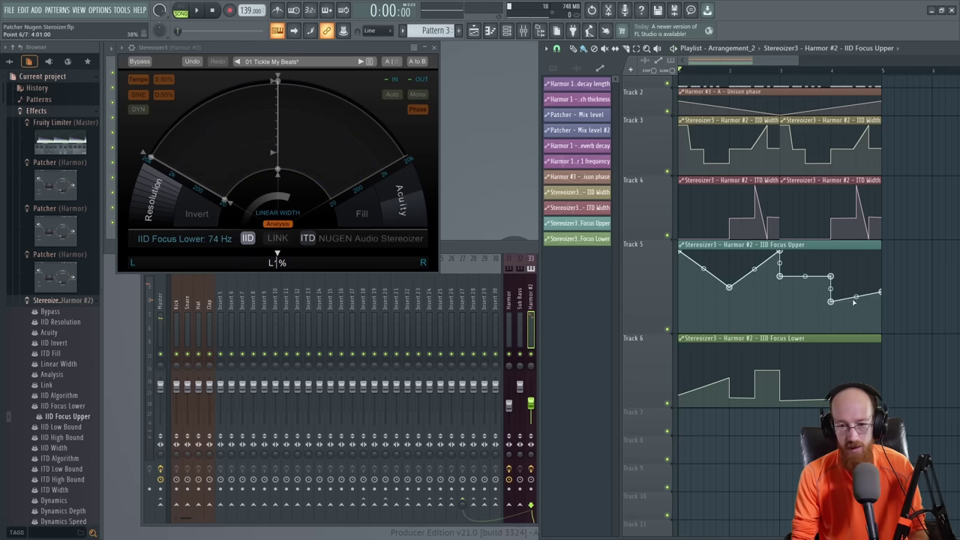
pyautogui.moveTo(882, 296); pyautogui.dragTo(882, 320)
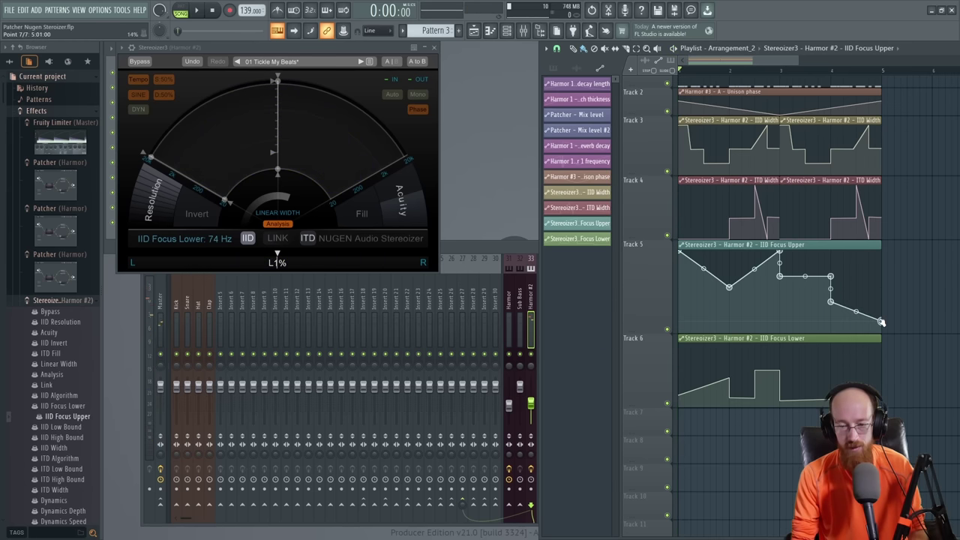
# Step: Replay the song to compare how the finished focus automation moves the bass in the stereo field
pyautogui.press('space')
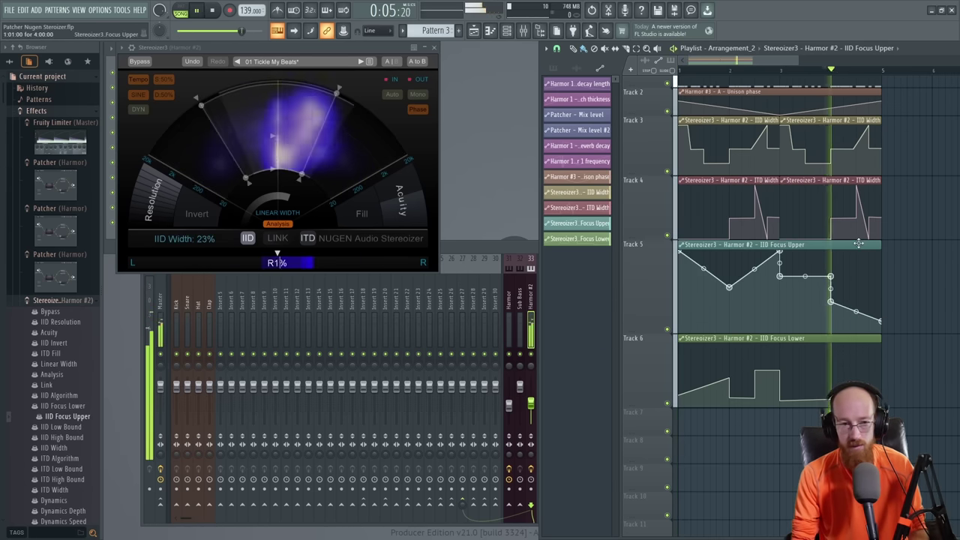
pyautogui.press('space')
pyautogui.press('space')
pyautogui.press('space')
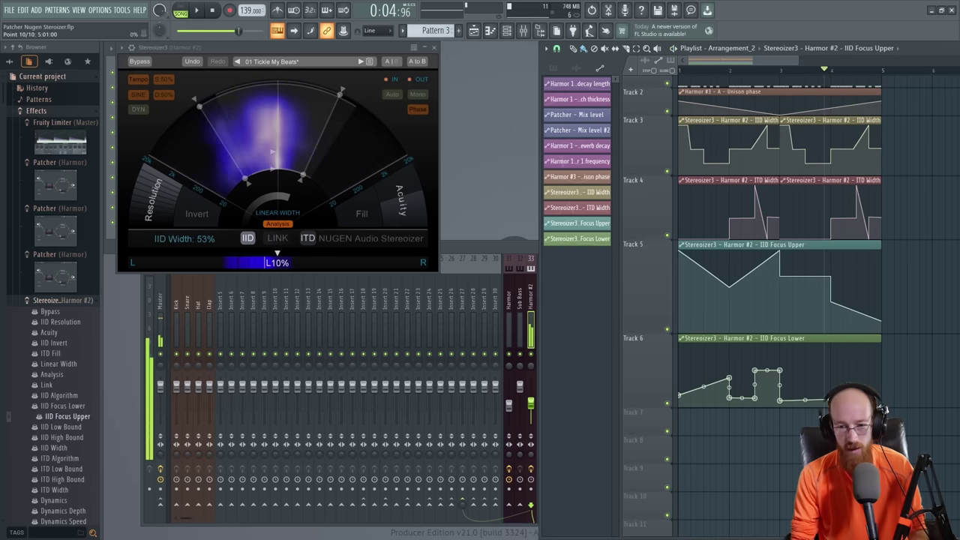
pyautogui.press('space')
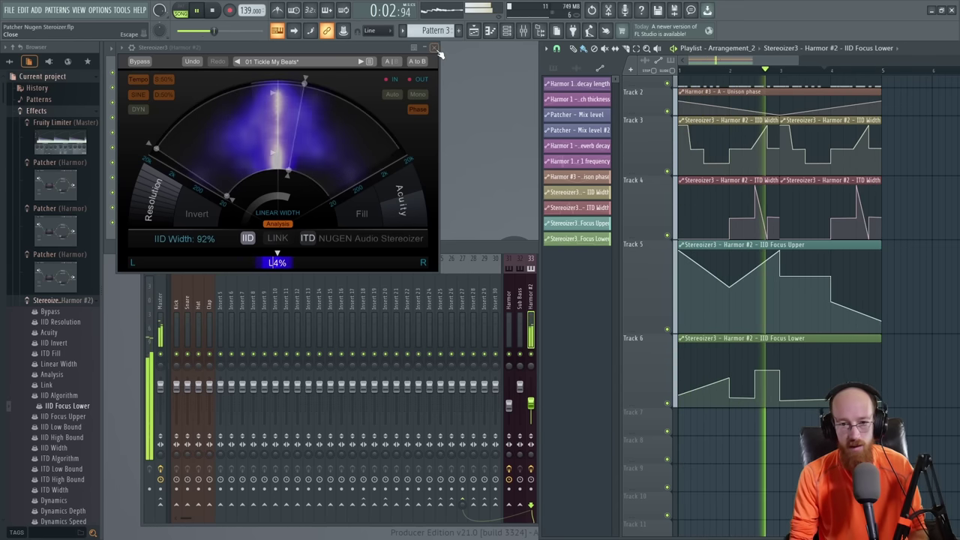
# Step: Reduce the heights of Tracks 3 to 6 so the automation clips take less space in the playlist
pyautogui.moveTo(647, 174); pyautogui.dragTo(643, 152)
pyautogui.moveTo(649, 214); pyautogui.dragTo(649, 188)
pyautogui.moveTo(649, 277); pyautogui.dragTo(649, 249)
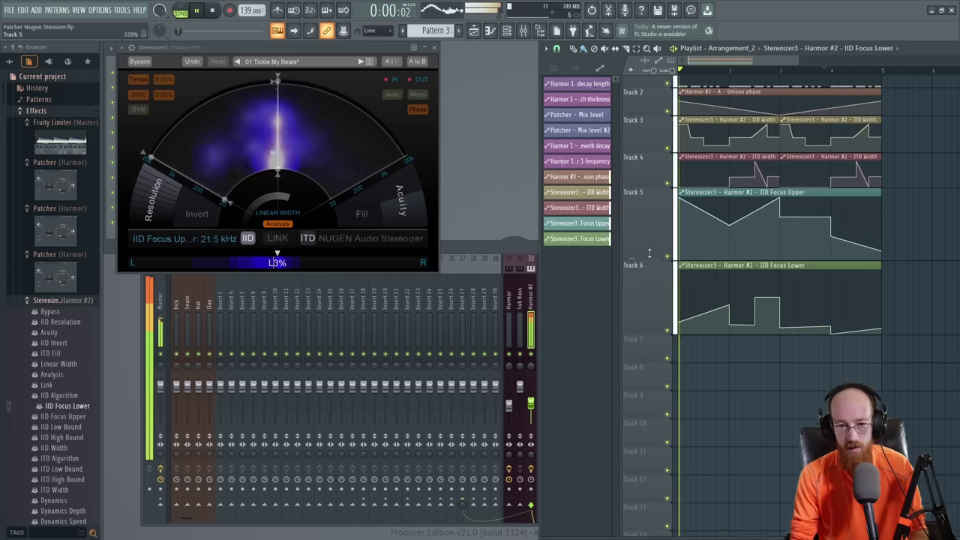
pyautogui.moveTo(647, 322); pyautogui.dragTo(648, 316)
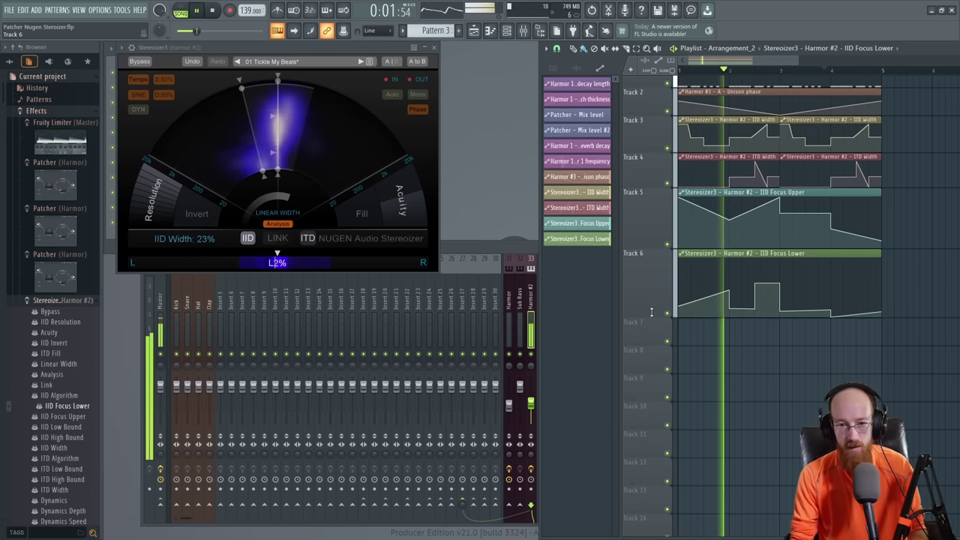
# Step: Stop playback, close Stereoizer3, show all channels in the channel rack and open the Harmor #3 instrument
pyautogui.press('space')
pyautogui.click(433, 47)
pyautogui.click(173, 48)
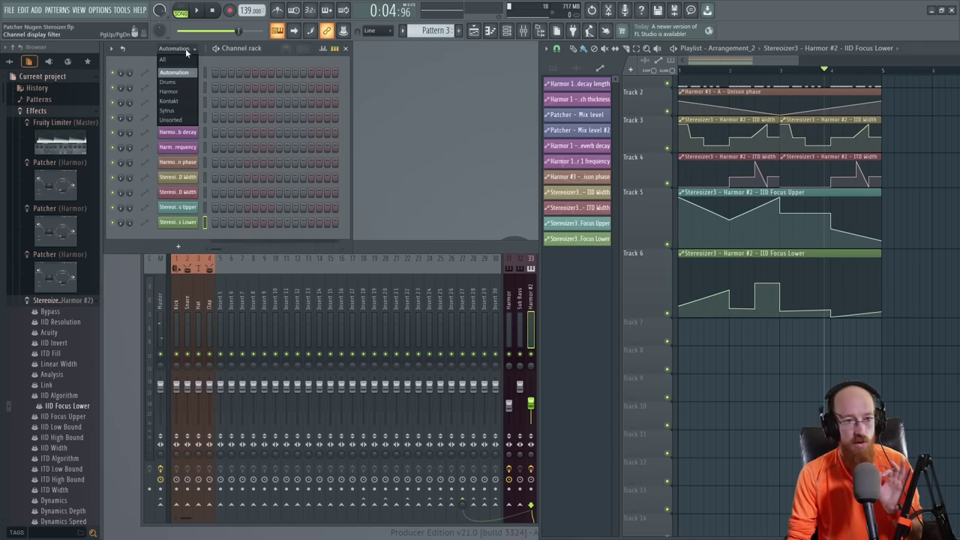
pyautogui.click(180, 56)
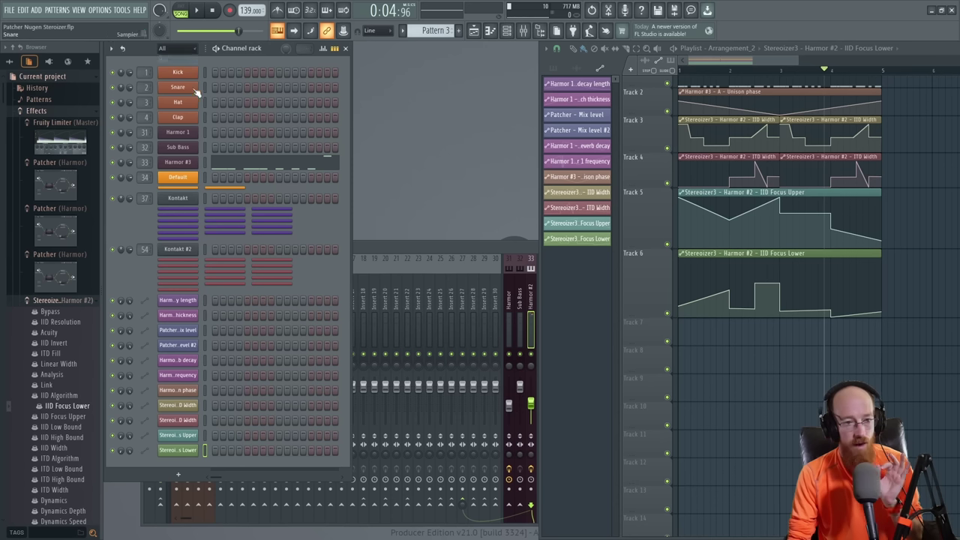
pyautogui.click(180, 166)
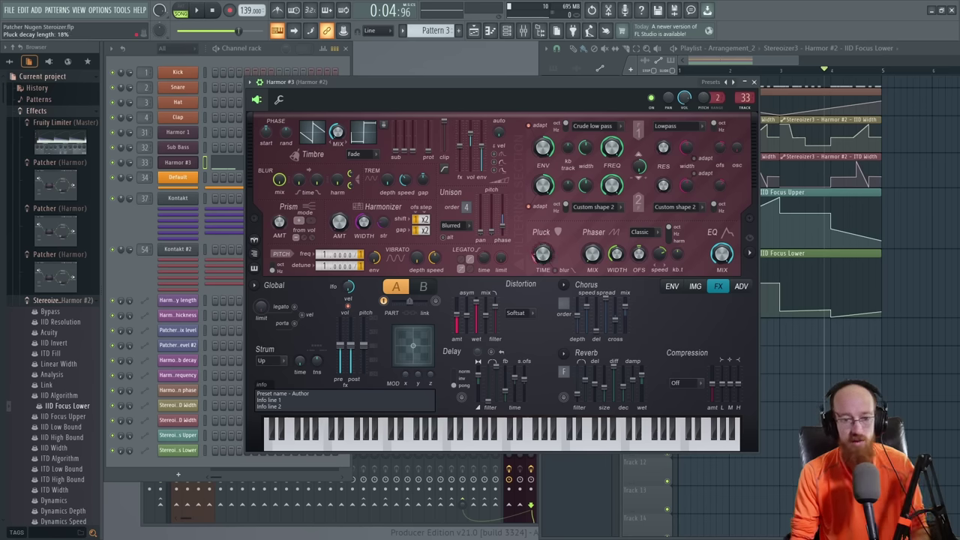
# Step: Move the Harmor #3 window clear of the playlist and adjust its pluck decay length while previewing the song
pyautogui.moveTo(552, 88); pyautogui.dragTo(428, 47)
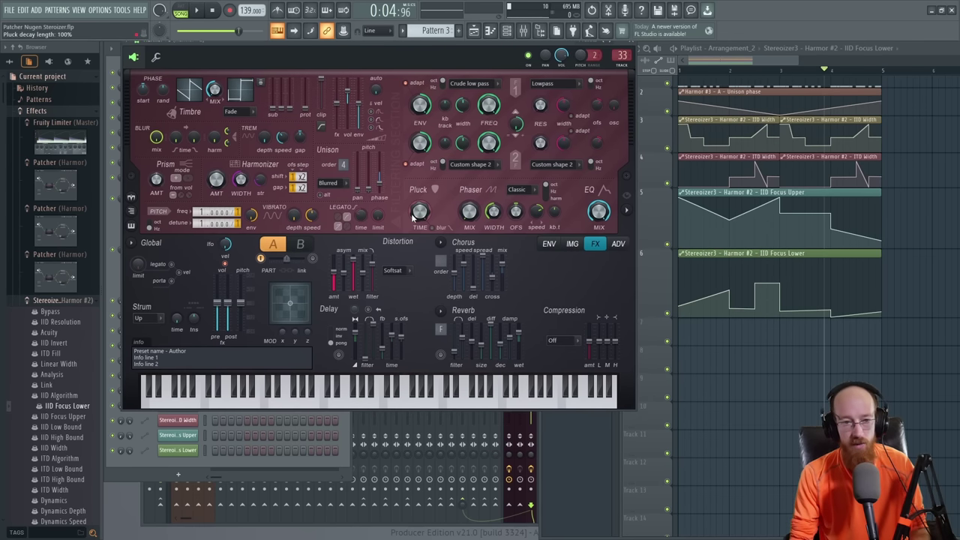
pyautogui.press('space')
pyautogui.moveTo(415, 214); pyautogui.dragTo(416, 267)
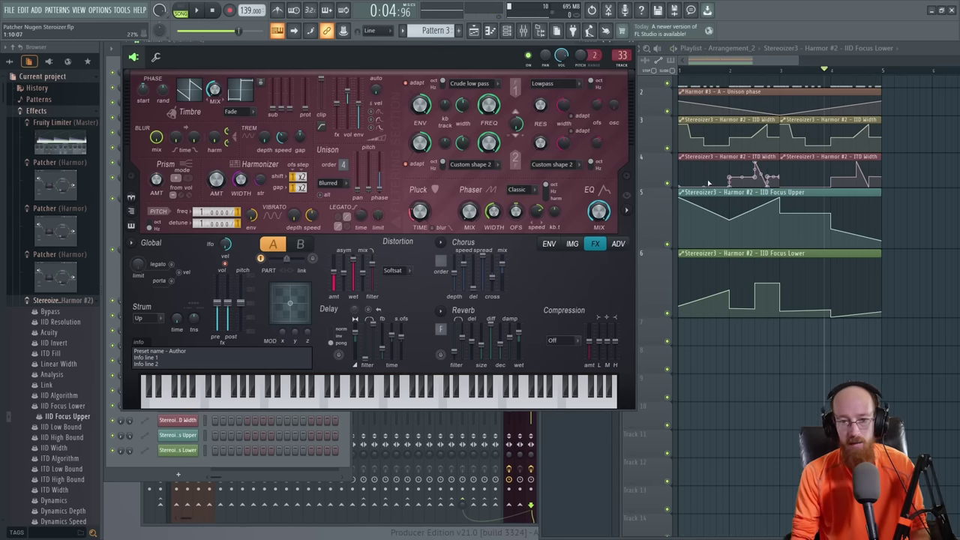
# Step: Move the Stereoizer3 automation clips on Tracks 3 to 6 down one track to free Track 3, then deselect them
pyautogui.scroll(1, 768, 147)
pyautogui.moveTo(893, 150); pyautogui.dragTo(686, 279)
pyautogui.moveTo(692, 137); pyautogui.dragTo(701, 173)
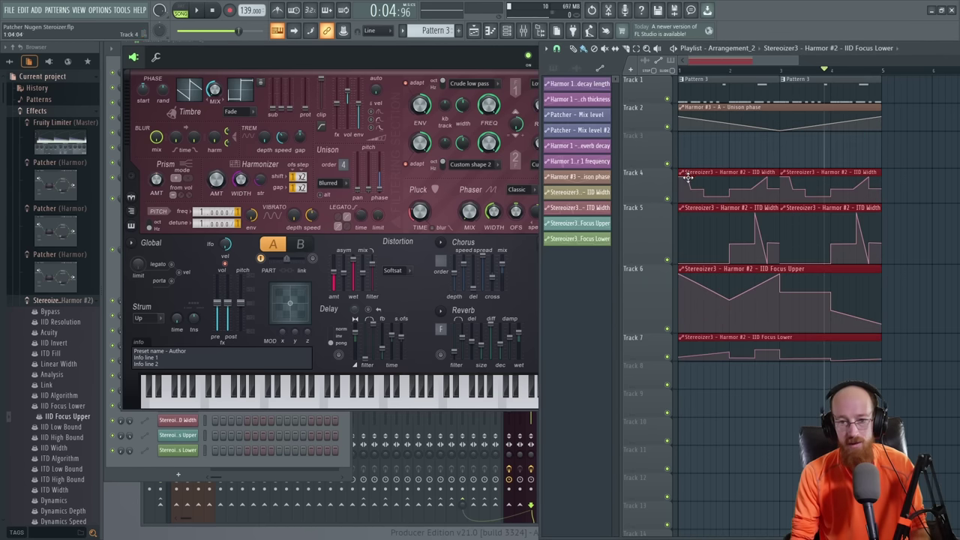
pyautogui.click(701, 173)
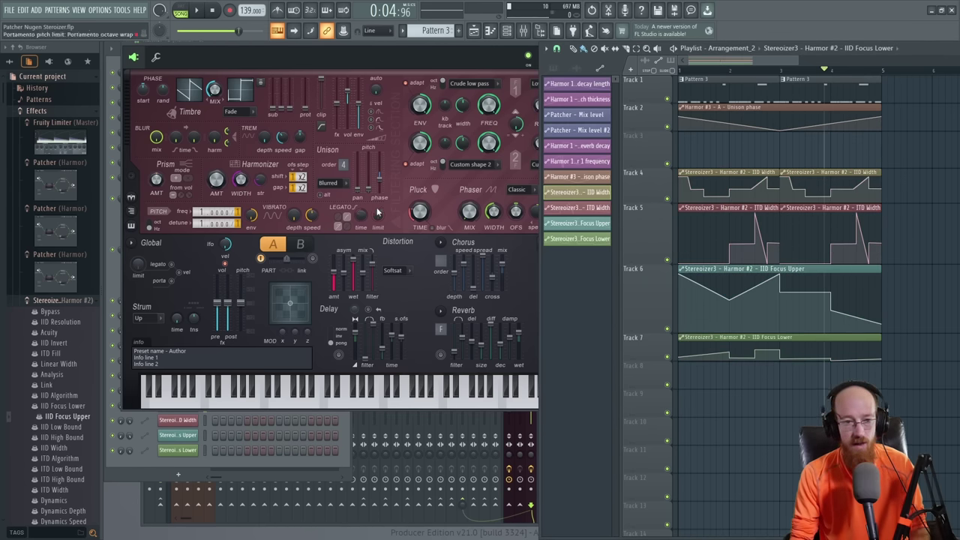
# Step: Create an automation clip for Harmor #3's pluck decay length on Track 3 and lower its starting point
pyautogui.rightClick(424, 208)
pyautogui.click(461, 311)
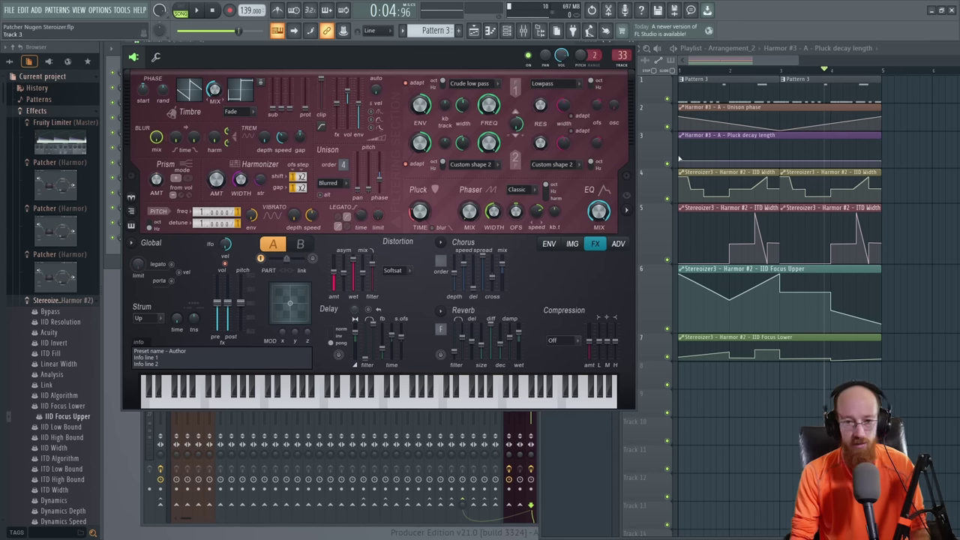
pyautogui.moveTo(681, 162); pyautogui.dragTo(682, 185)
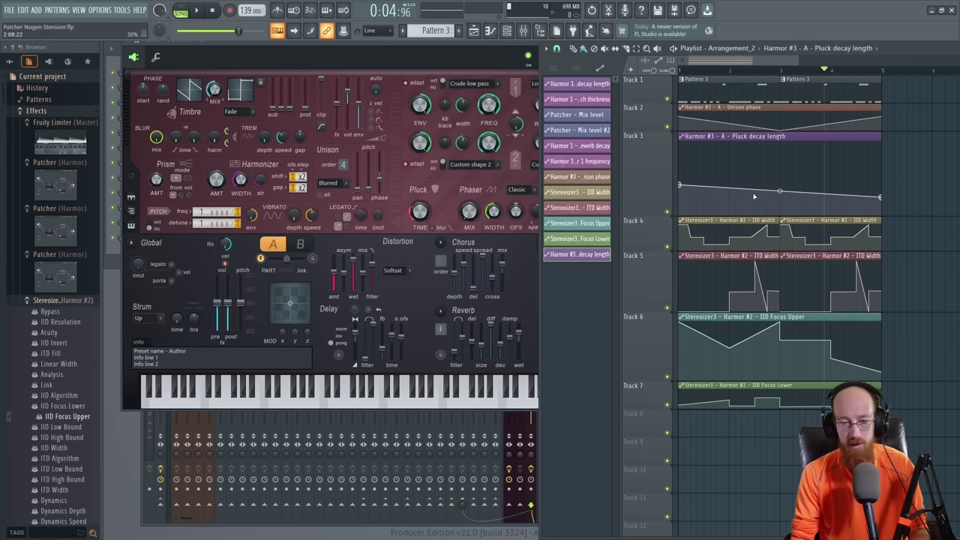
pyautogui.press('space')
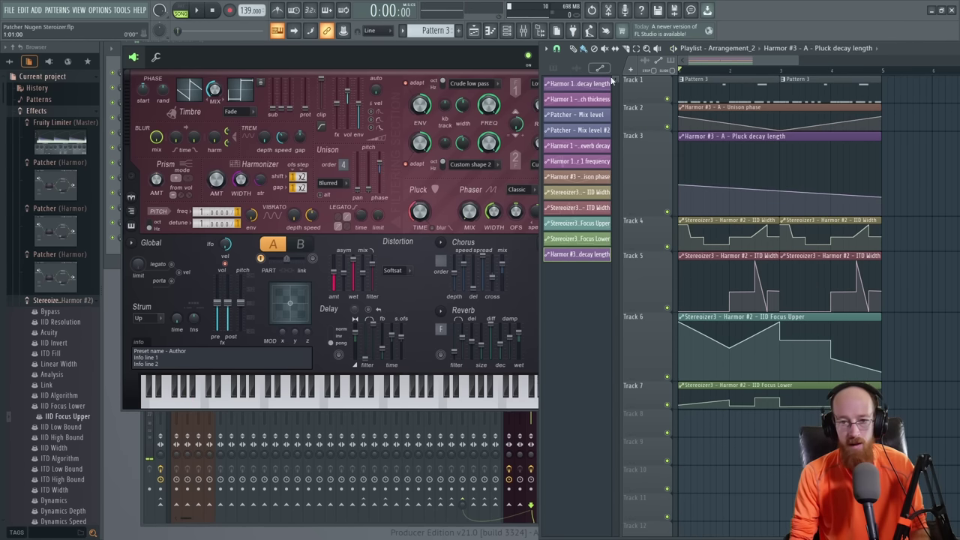
# Step: Shape a narrow full-height block at bar 2 of the pluck decay length clip, with low points on both sides, and audition it
pyautogui.scroll(3, 733, 180)
pyautogui.moveTo(717, 191); pyautogui.dragTo(735, 129)
pyautogui.rightClick(734, 197)
pyautogui.moveTo(729, 204); pyautogui.dragTo(735, 208)
pyautogui.scroll(-4, 719, 169)
pyautogui.moveTo(747, 142); pyautogui.dragTo(747, 204)
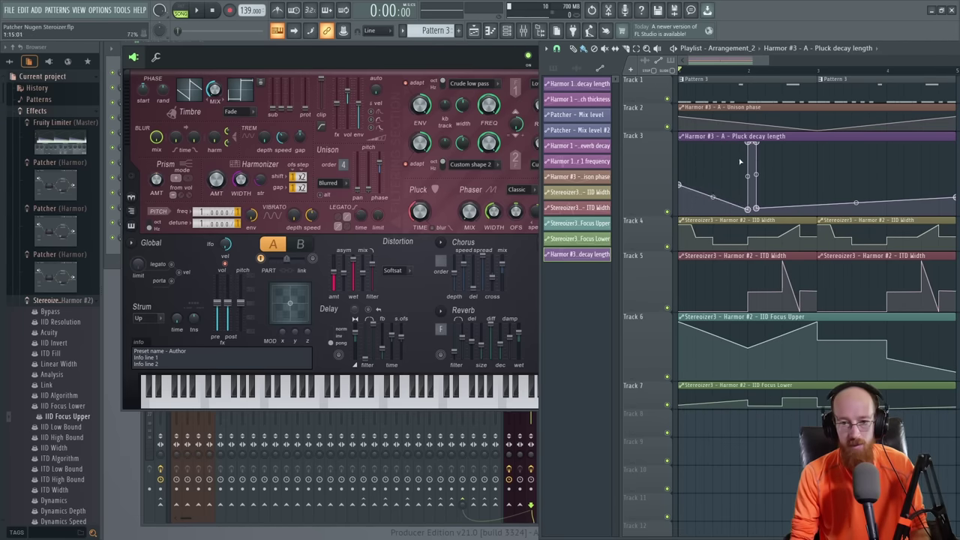
pyautogui.press('space')
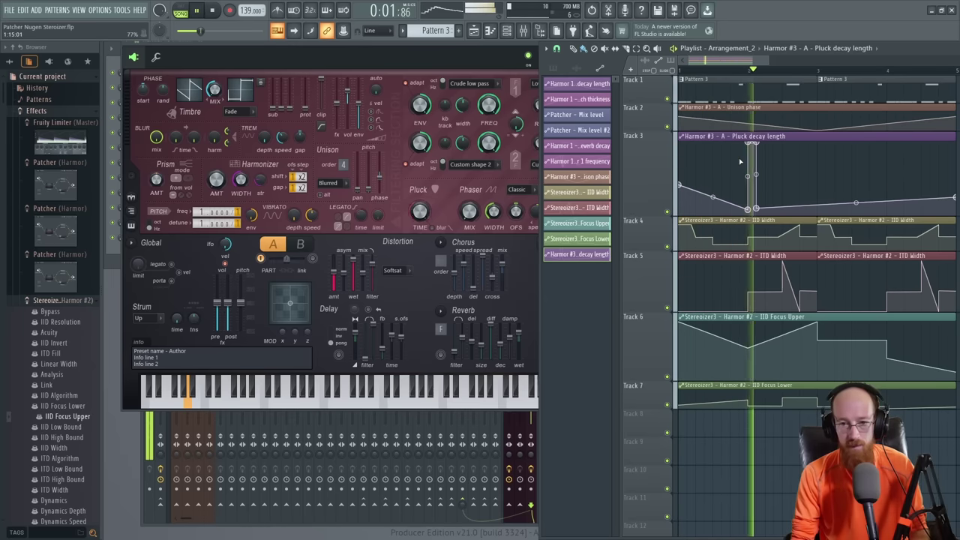
# Step: Add a peak with a curved fall just before the bar 2 block in the pluck decay length clip and audition it
pyautogui.scroll(2, 751, 175)
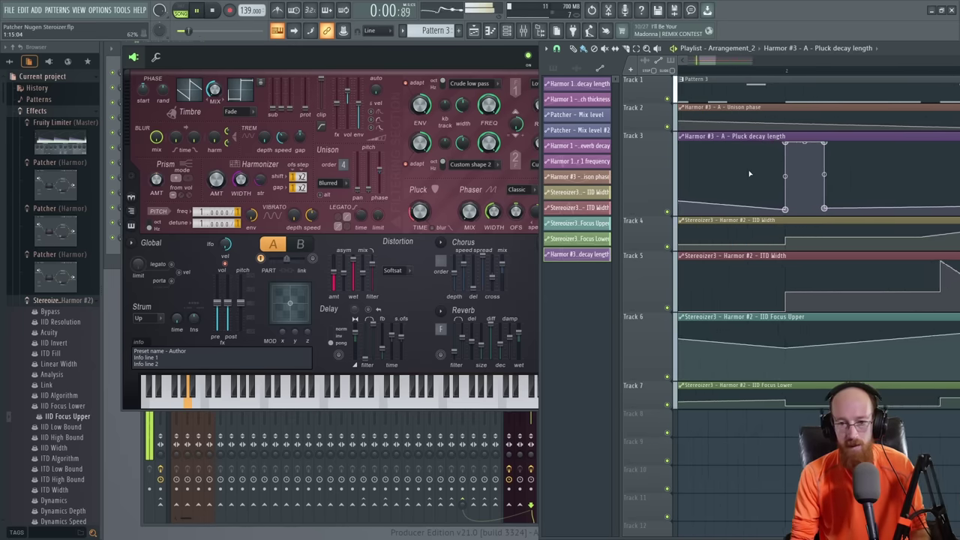
pyautogui.press('space')
pyautogui.rightClick(748, 208)
pyautogui.rightClick(753, 165)
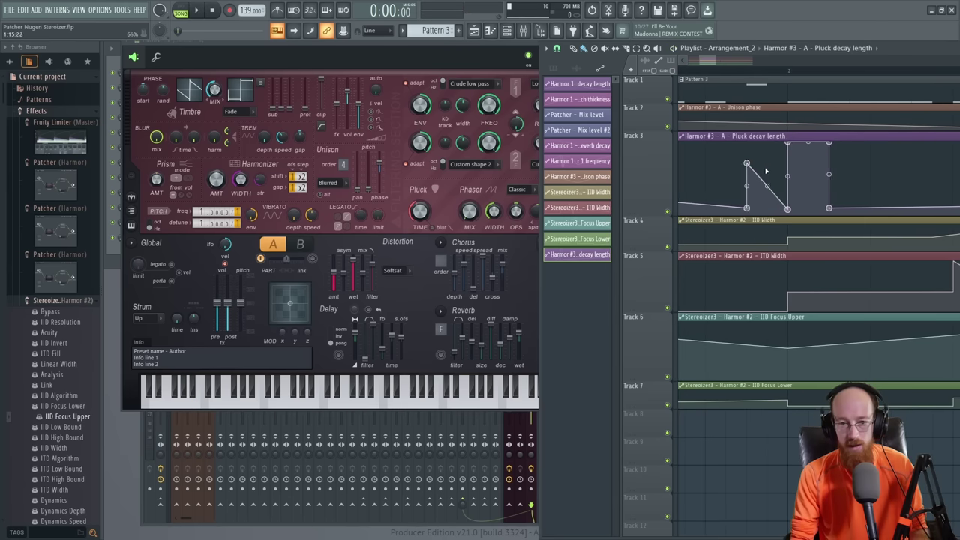
pyautogui.press('space')
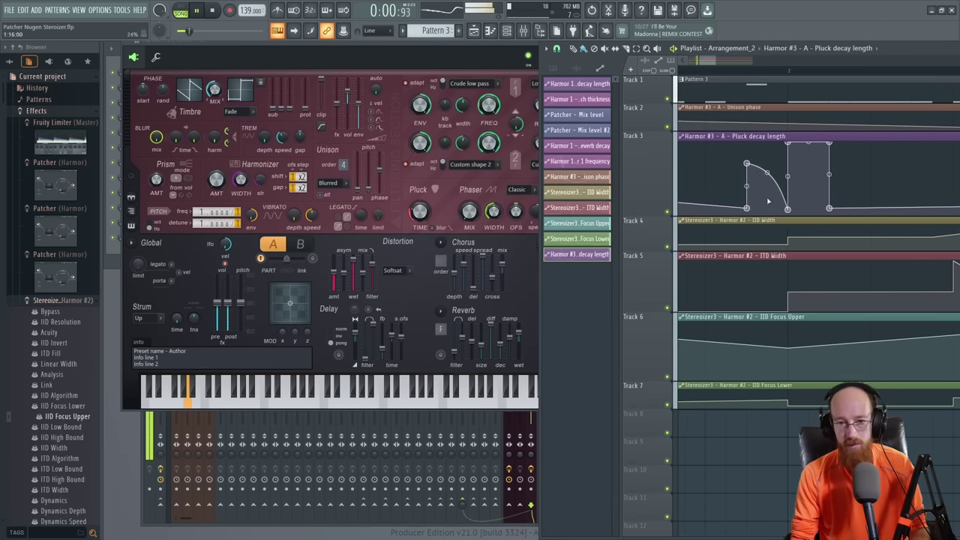
pyautogui.press('space')
# Step: Draw a low hold, two rising steps with a dip between them, and a curved drop after the bar 2 block in the pluck decay clip
pyautogui.scroll(-3, 768, 188)
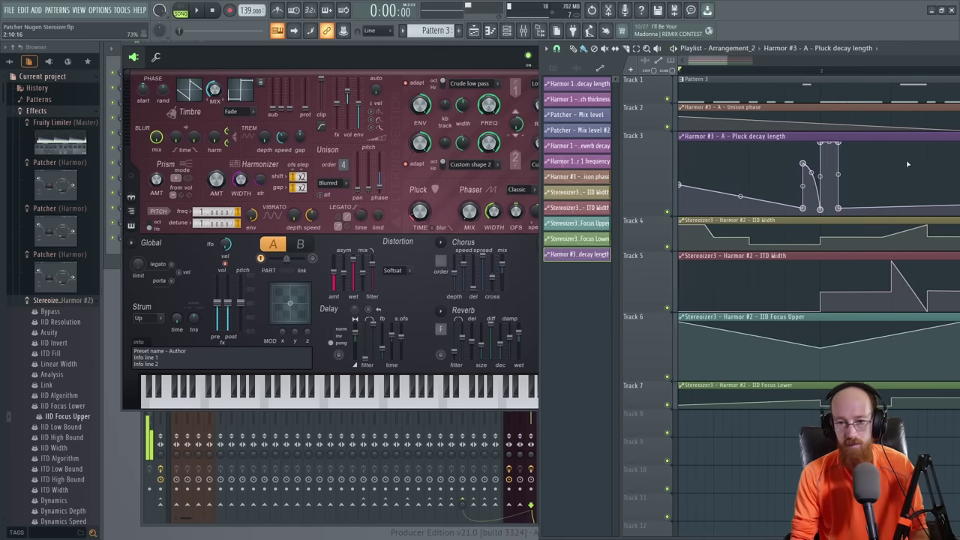
pyautogui.rightClick(755, 208)
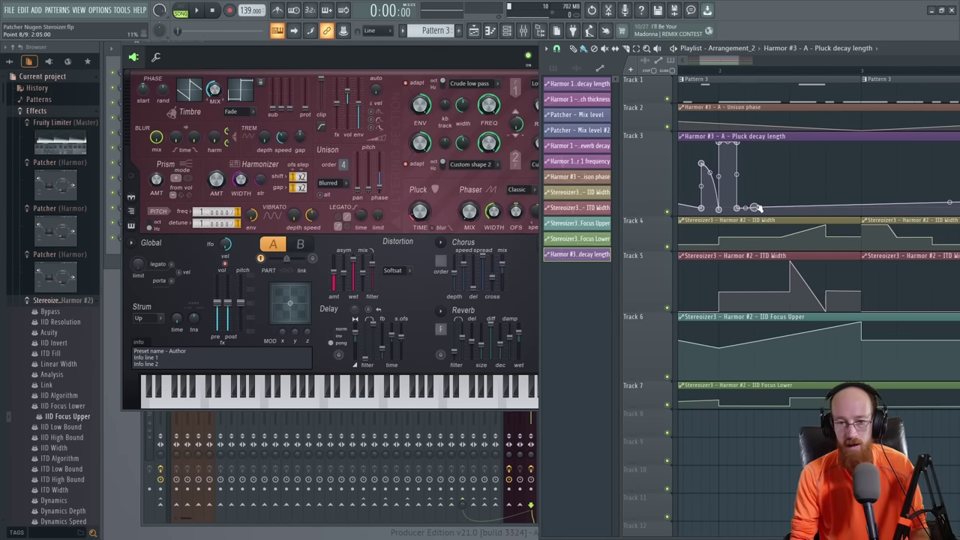
pyautogui.scroll(2, 765, 175)
pyautogui.rightClick(754, 165)
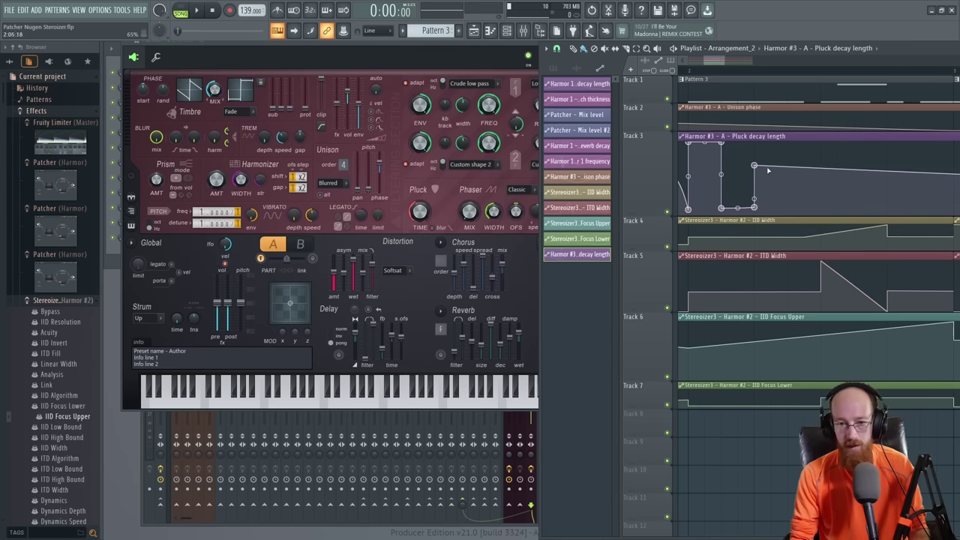
pyautogui.rightClick(772, 166)
pyautogui.rightClick(771, 193)
pyautogui.rightClick(788, 192)
pyautogui.rightClick(804, 160)
pyautogui.moveTo(805, 160); pyautogui.dragTo(787, 150)
pyautogui.rightClick(806, 148)
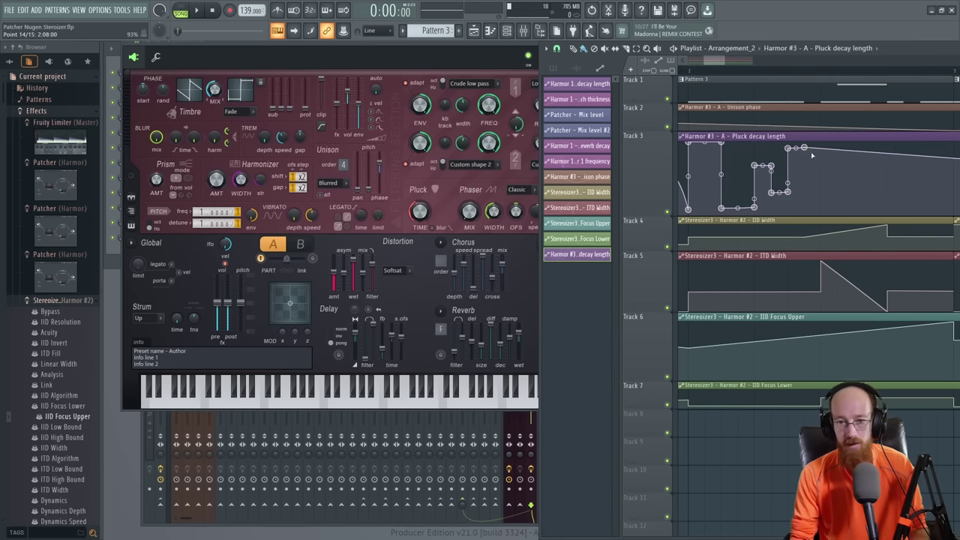
pyautogui.rightClick(820, 205)
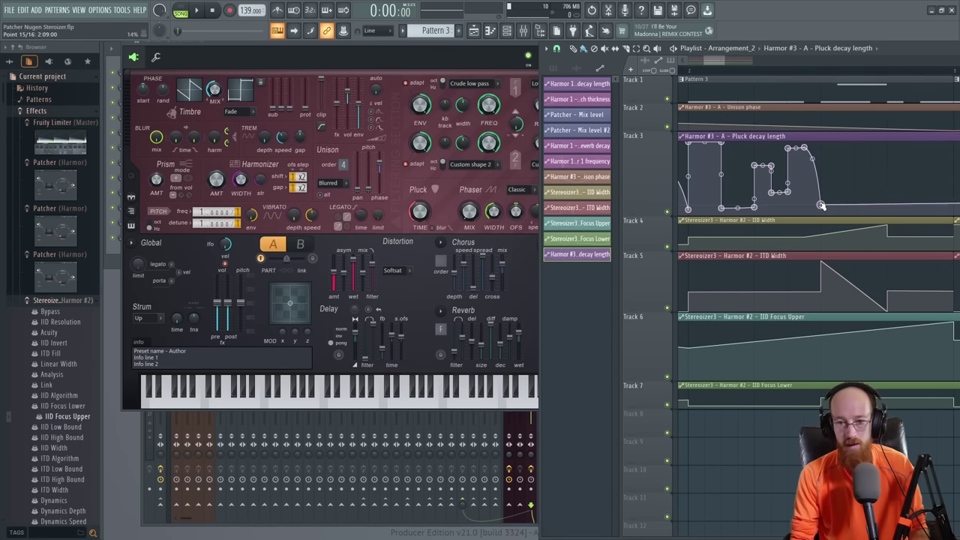
# Step: Raise the last drawn pluck decay point in bar 2 and add two points that curve down toward bar 3
pyautogui.scroll(-5, 840, 171)
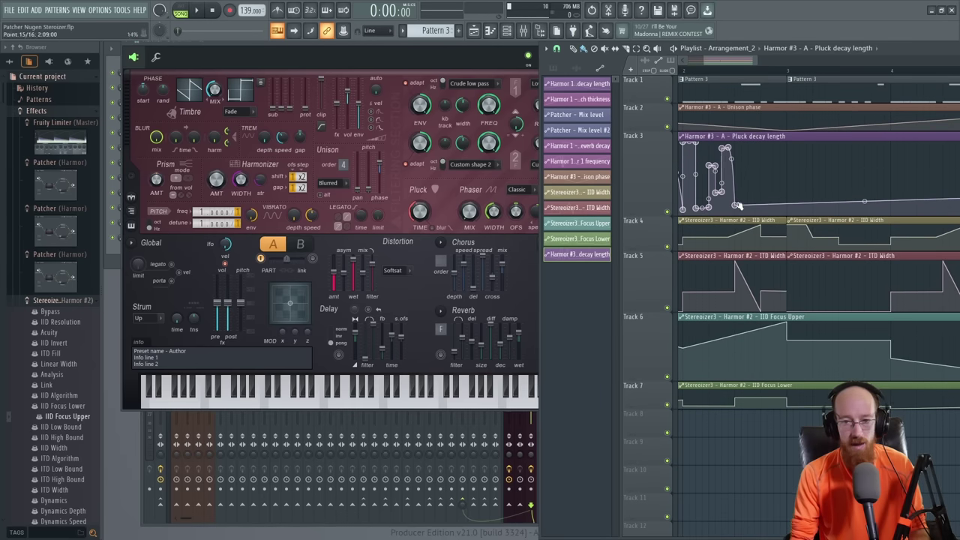
pyautogui.moveTo(738, 205); pyautogui.dragTo(737, 165)
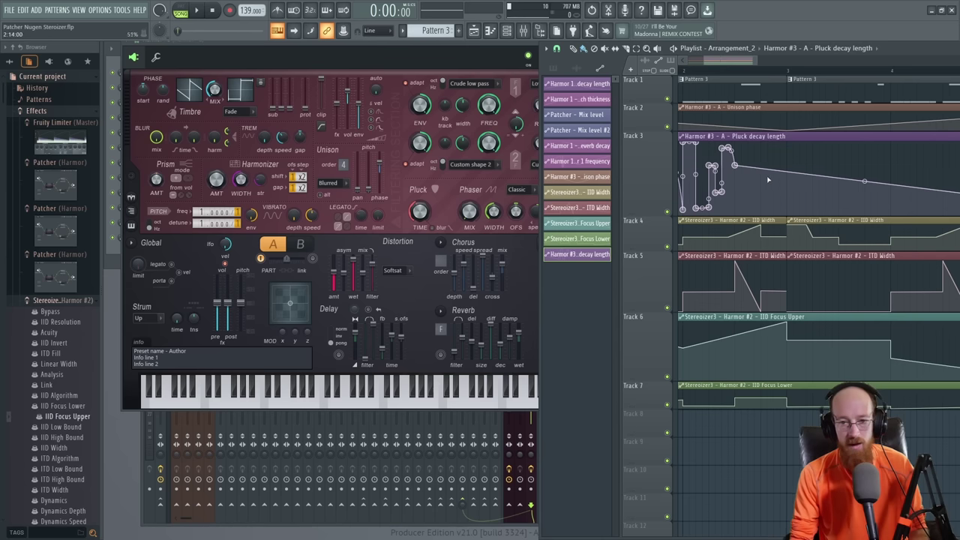
pyautogui.rightClick(763, 183)
pyautogui.rightClick(779, 205)
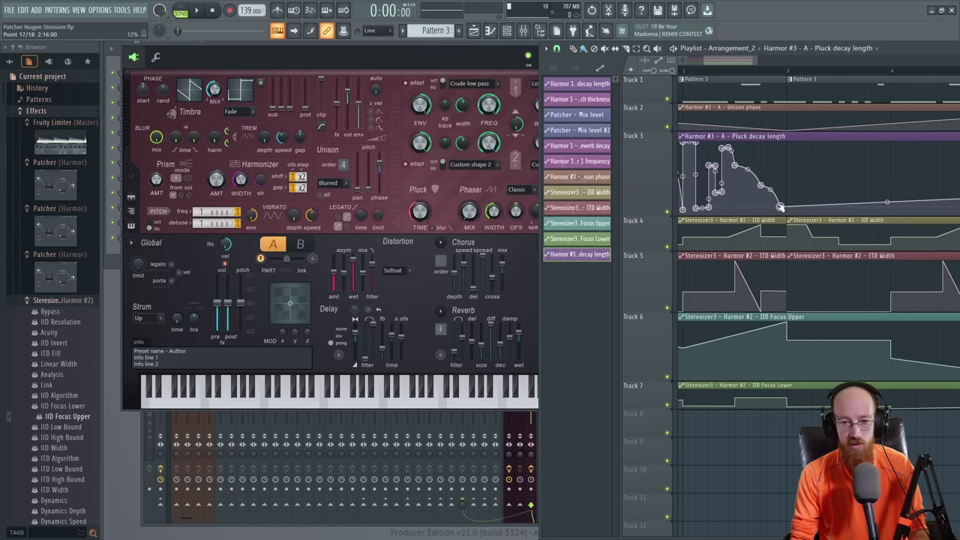
# Step: Shorten the pluck decay length clip to two bars, repeat it over bars 3 and 4, and audition the song
pyautogui.scroll(-3, 793, 201)
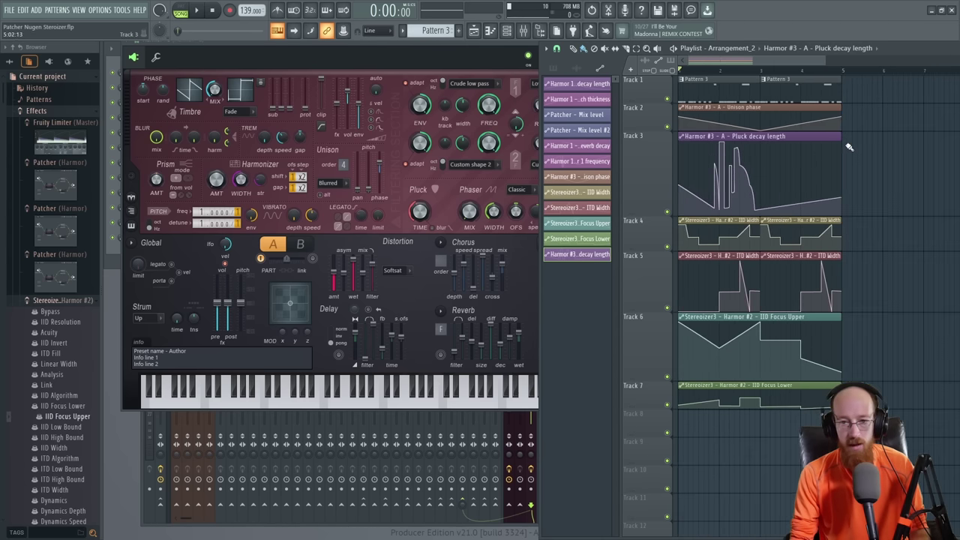
pyautogui.moveTo(844, 137); pyautogui.dragTo(824, 135)
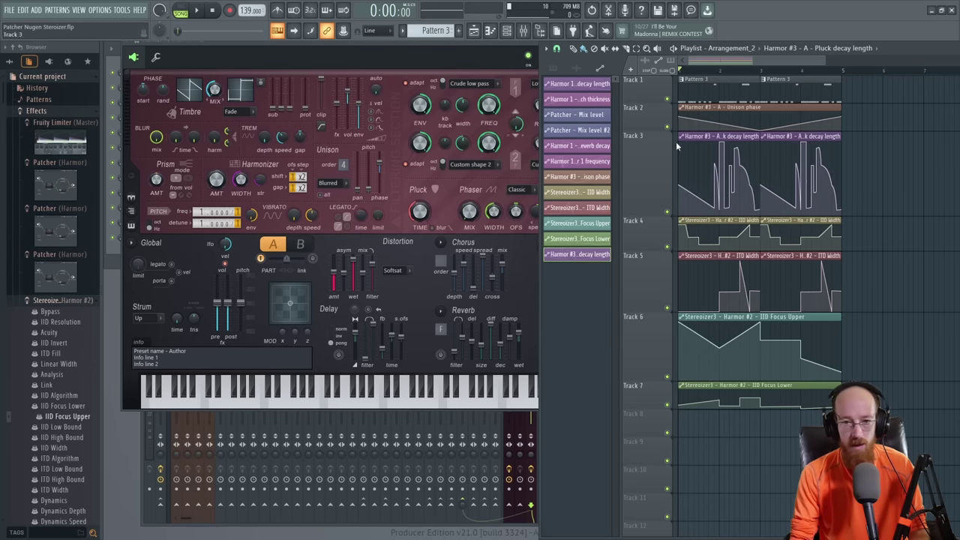
pyautogui.scroll(3, 692, 159)
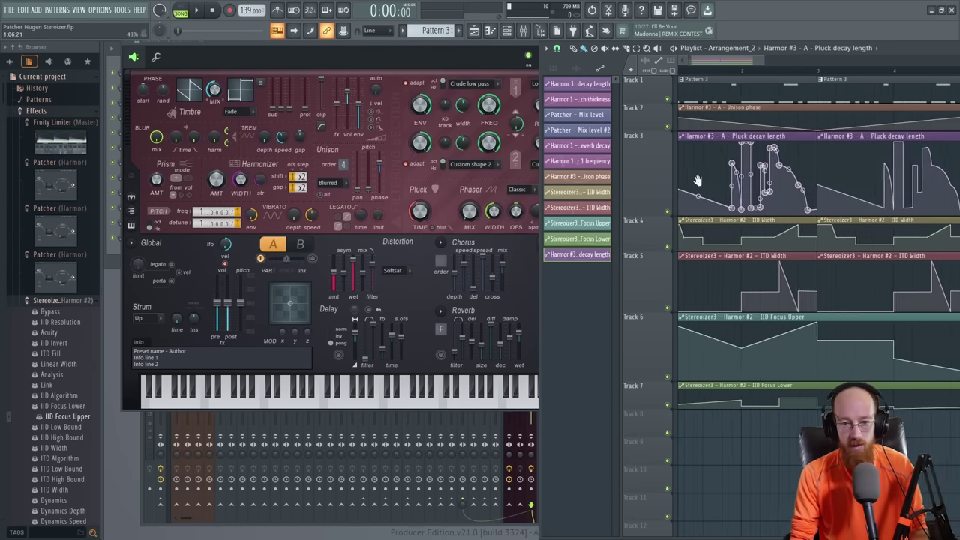
pyautogui.press('space')
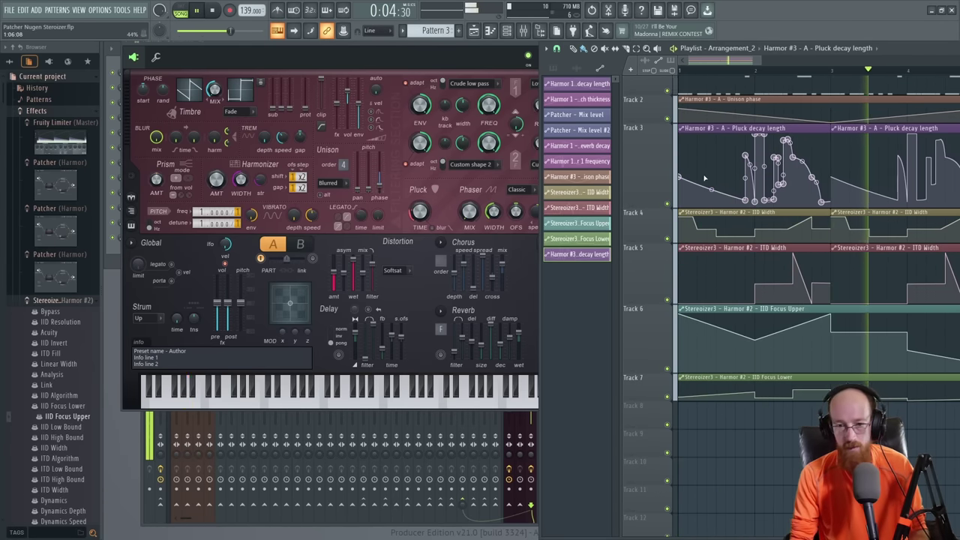
pyautogui.press('space')
# Step: Draw stepped plateaus and a curved fall across bar 1 of the pluck decay length clip
pyautogui.scroll(3, 684, 169)
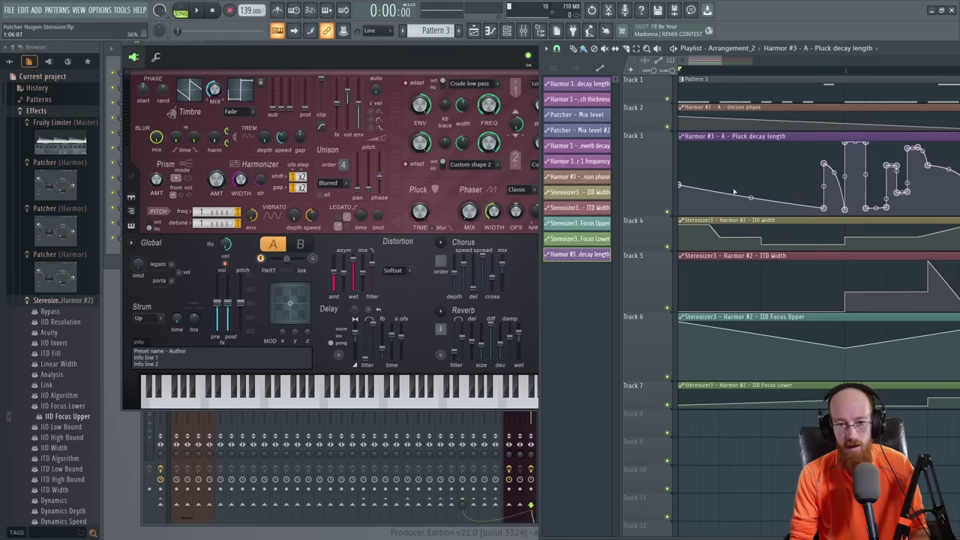
pyautogui.click(689, 185)
pyautogui.moveTo(696, 186); pyautogui.dragTo(704, 185)
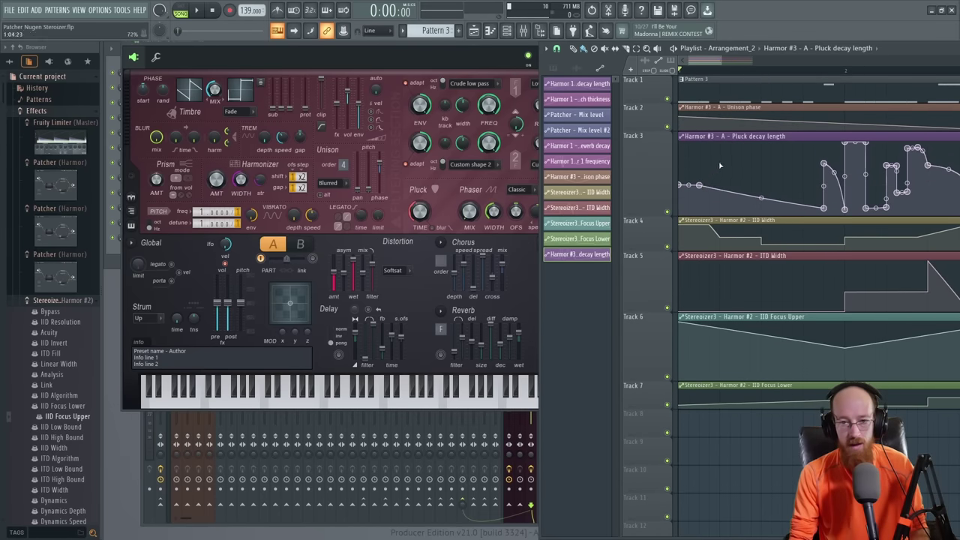
pyautogui.moveTo(698, 185); pyautogui.dragTo(699, 163)
pyautogui.rightClick(720, 164)
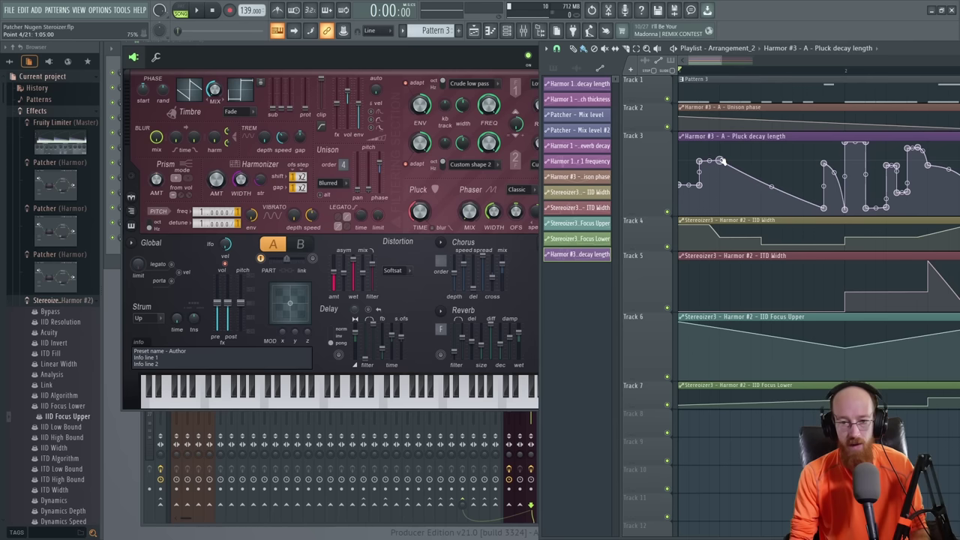
pyautogui.rightClick(720, 202)
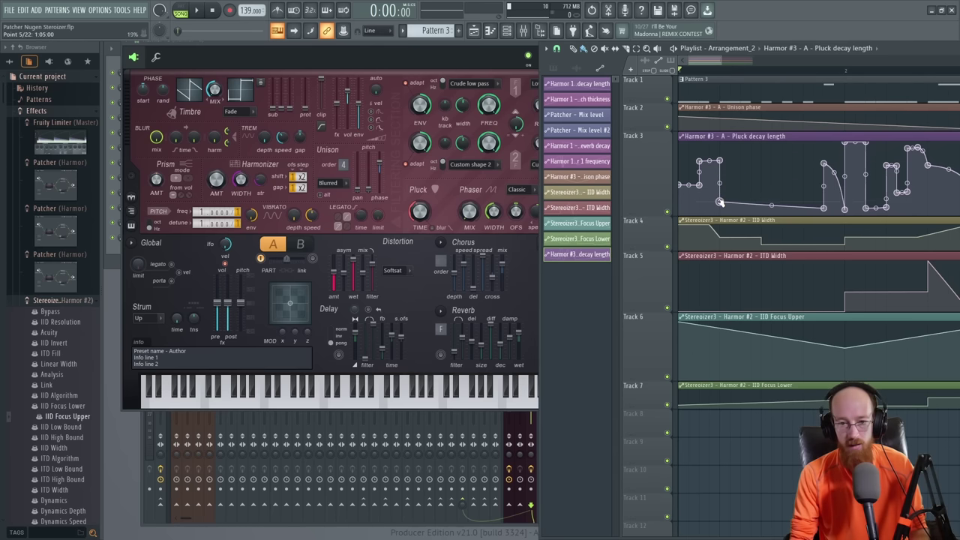
pyautogui.moveTo(720, 207); pyautogui.dragTo(721, 192)
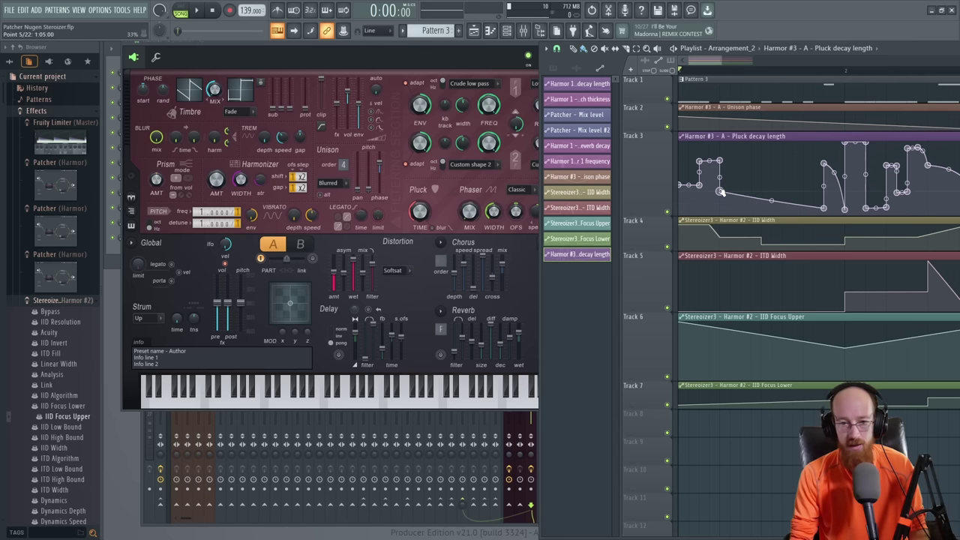
pyautogui.click(752, 160)
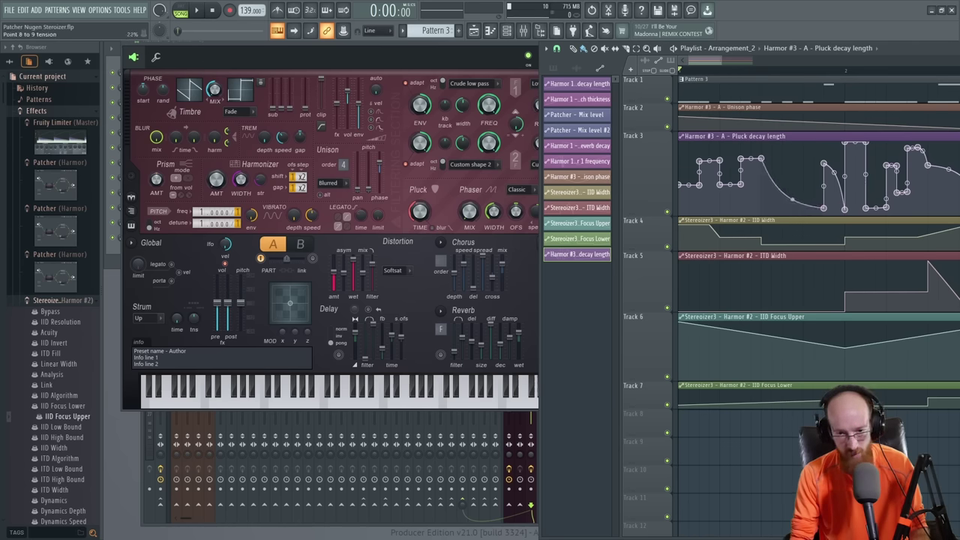
# Step: Play the song to hear the reshaped pluck decay automation across all four bars, then stop
pyautogui.press('space')
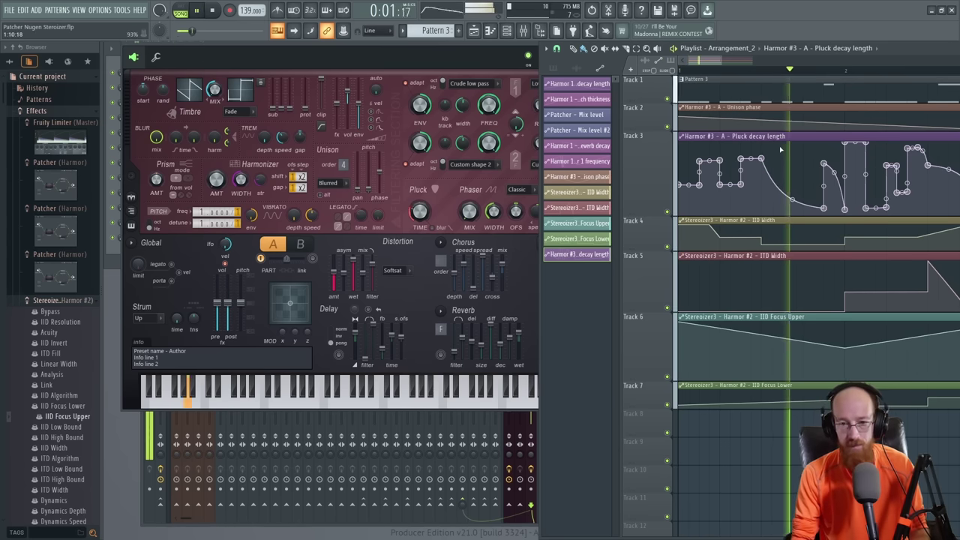
pyautogui.scroll(-2, 780, 150)
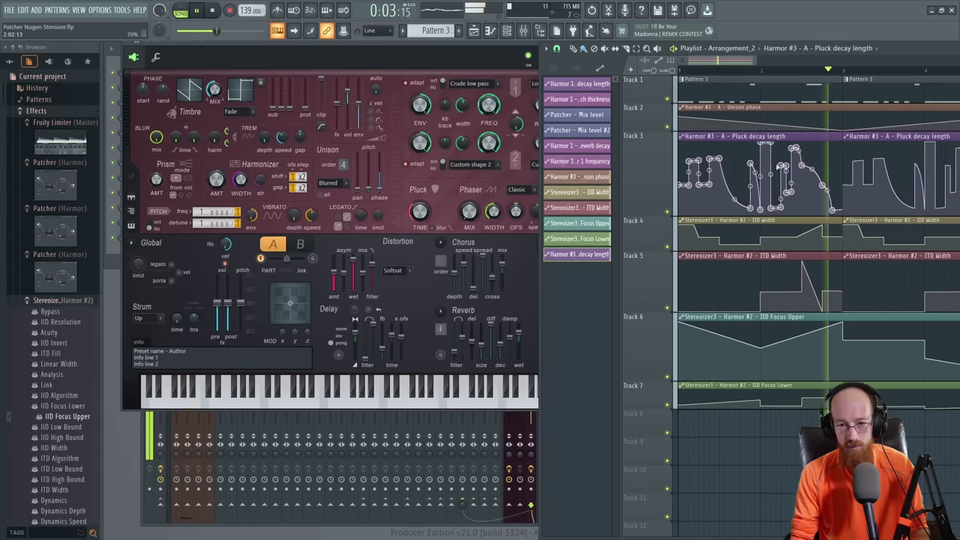
pyautogui.scroll(-2, 780, 169)
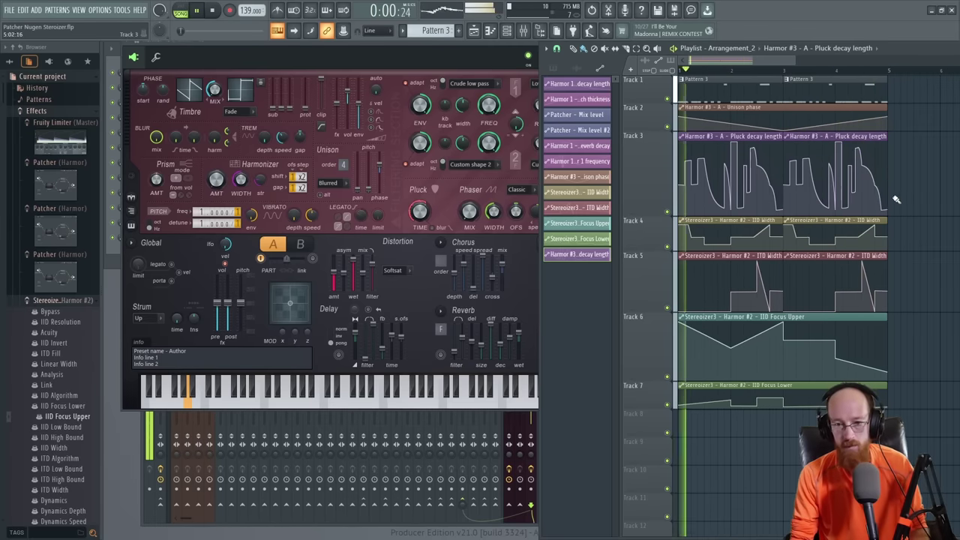
pyautogui.press('space')
# Step: Select all clips on Tracks 1 to 7 and duplicate them into bars 5 to 8
pyautogui.scroll(-2, 829, 135)
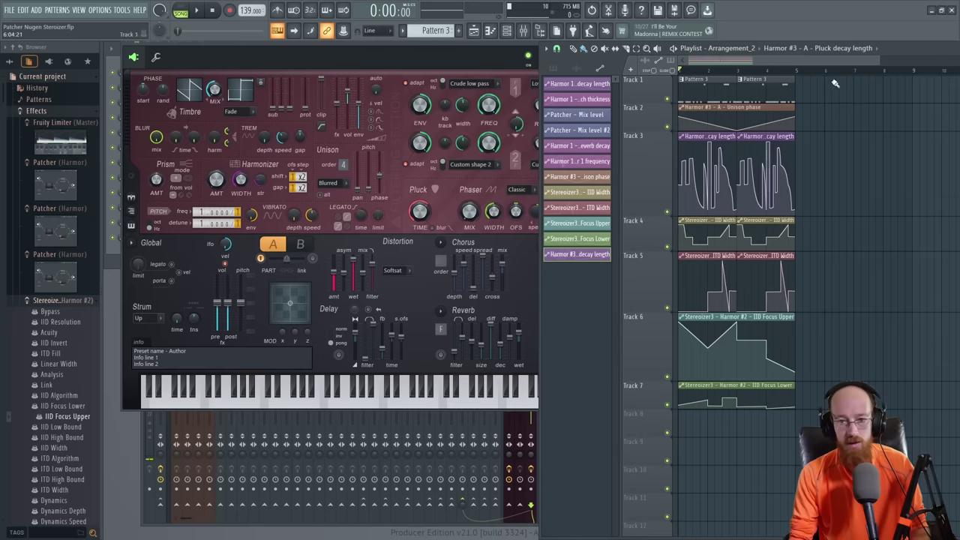
pyautogui.moveTo(834, 87); pyautogui.dragTo(647, 391)
pyautogui.hotkey('ctrl', 'b')
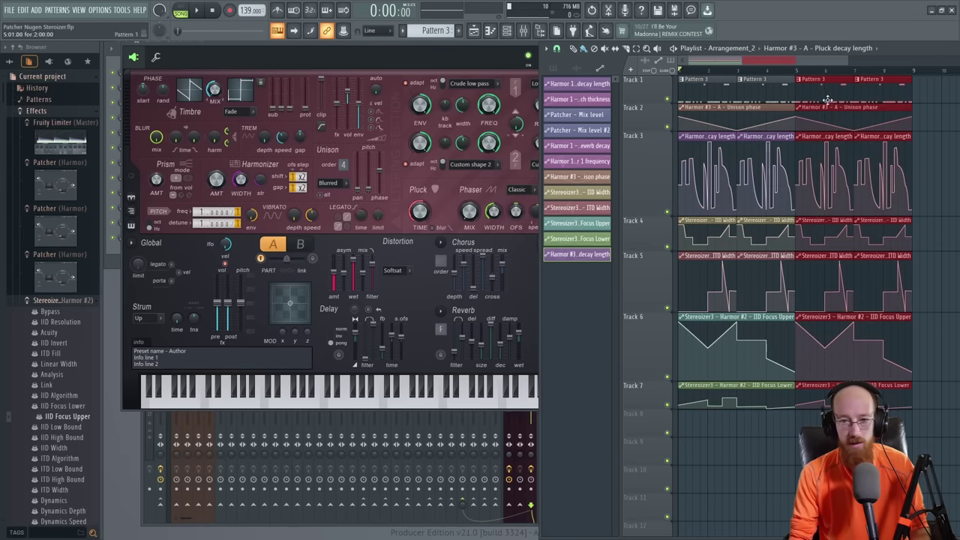
# Step: Move the Stereoizer3 automation clips on Tracks 4 to 7 down one track, freeing Track 4
pyautogui.scroll(-1, 851, 169)
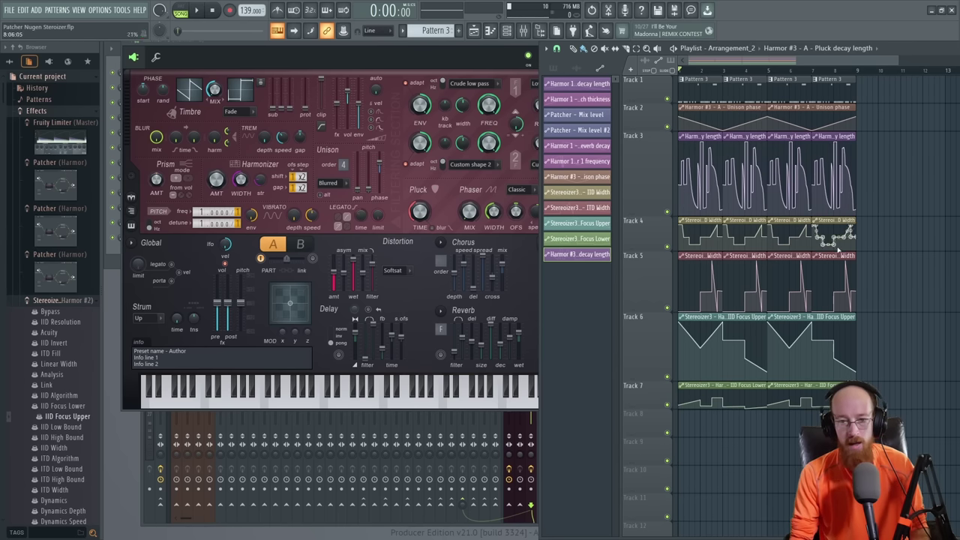
pyautogui.moveTo(881, 231); pyautogui.dragTo(554, 419)
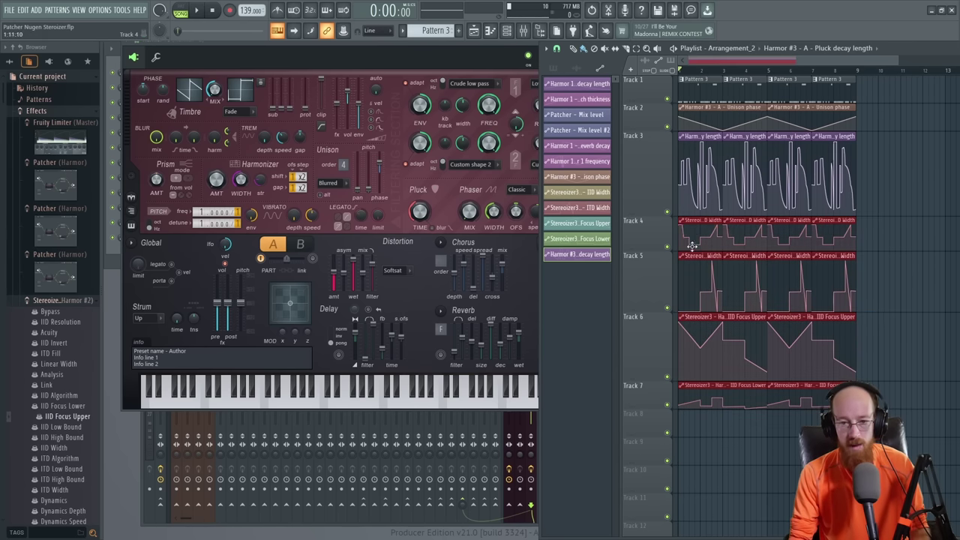
pyautogui.moveTo(690, 250); pyautogui.dragTo(690, 285)
# Step: Merge the four pluck decay length clips on Track 3 with a lossy merge, lowering the conversion sensitivity to about half
pyautogui.click(658, 171)
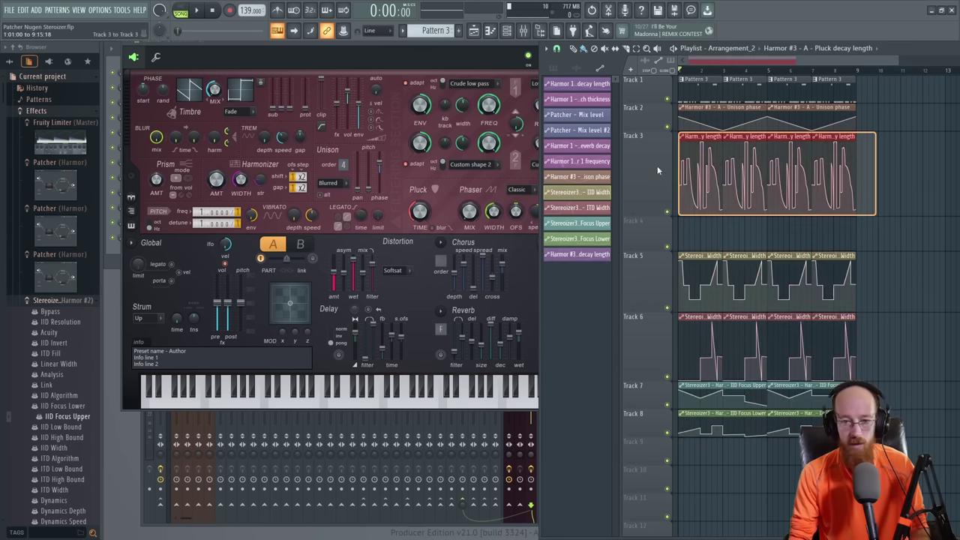
pyautogui.moveTo(658, 170); pyautogui.dragTo(657, 170)
pyautogui.hotkey('ctrl', 'g')
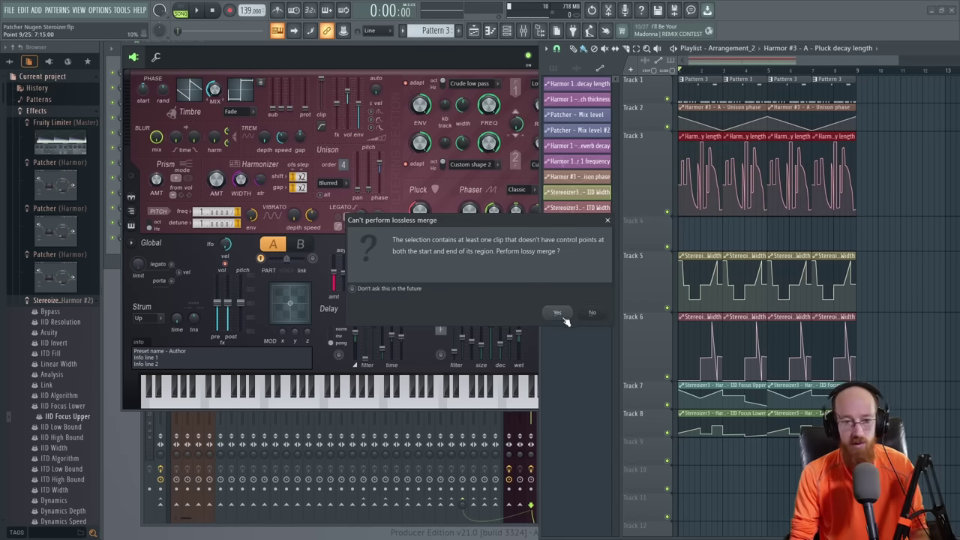
pyautogui.click(559, 313)
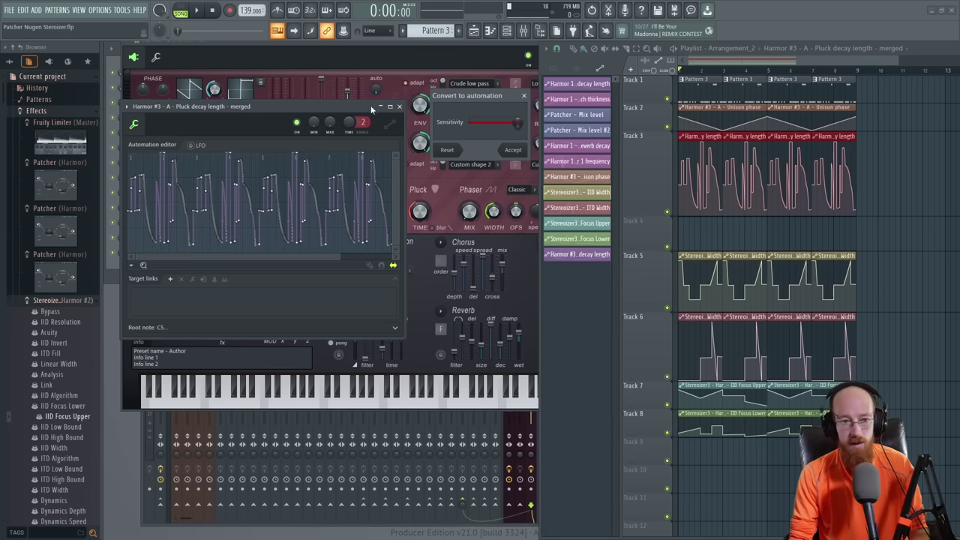
pyautogui.moveTo(487, 122); pyautogui.dragTo(472, 124)
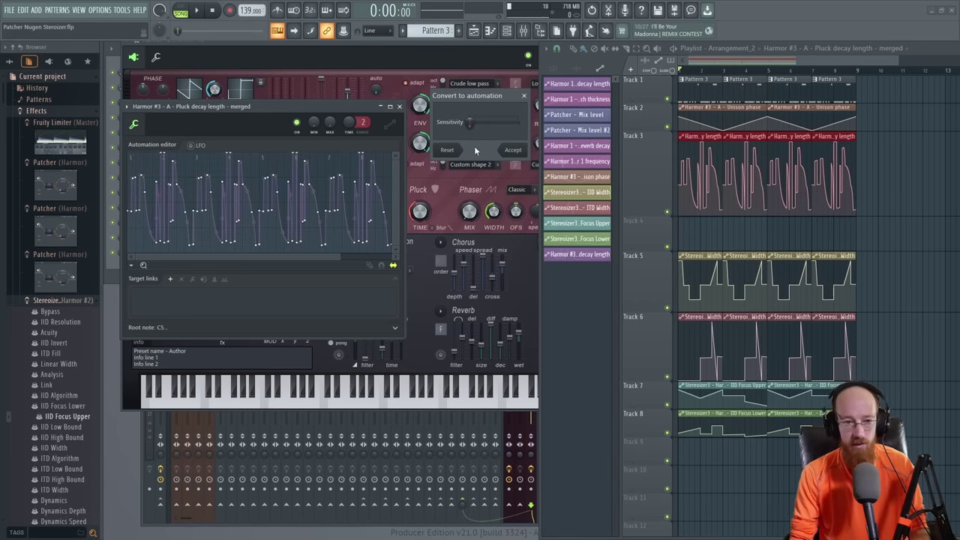
pyautogui.click(513, 150)
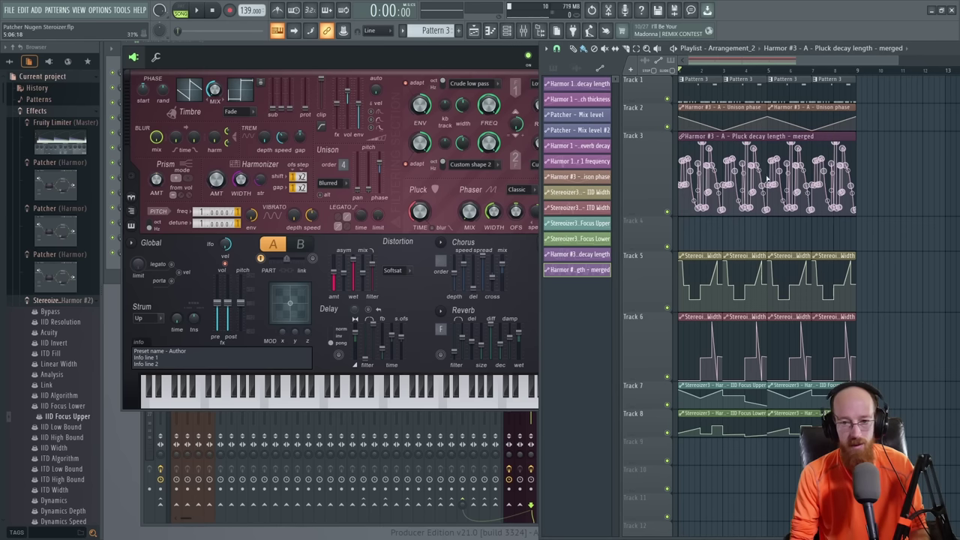
# Step: Automate the merged pluck decay clip's minimum output level on Track 4, flat until bar 5 and rising to 100% at bar 9
pyautogui.doubleClick(697, 137)
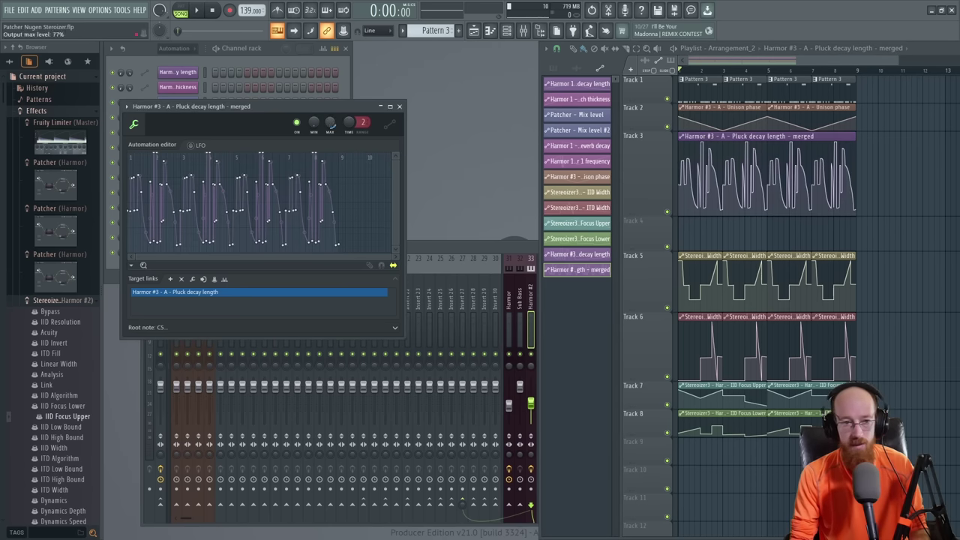
pyautogui.rightClick(315, 121)
pyautogui.click(398, 167)
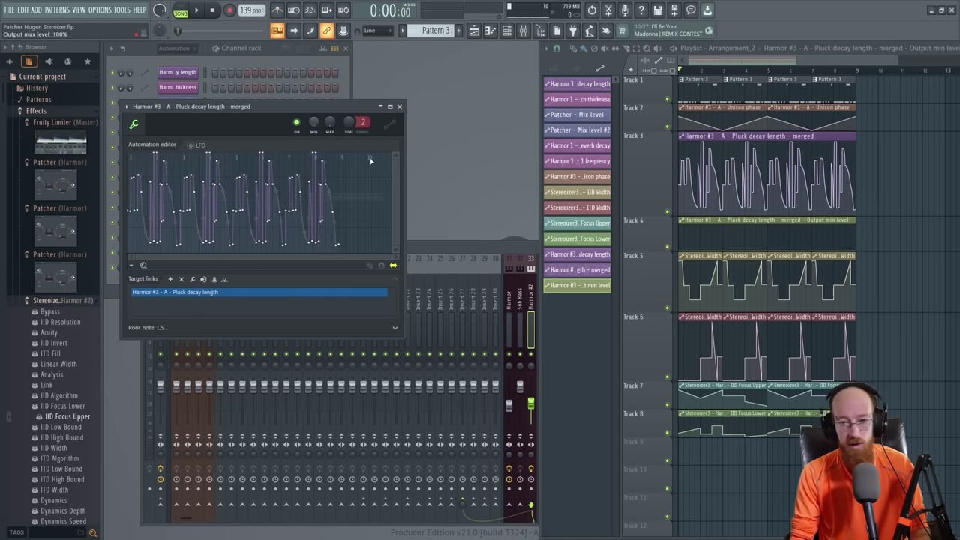
pyautogui.moveTo(858, 251); pyautogui.dragTo(857, 215)
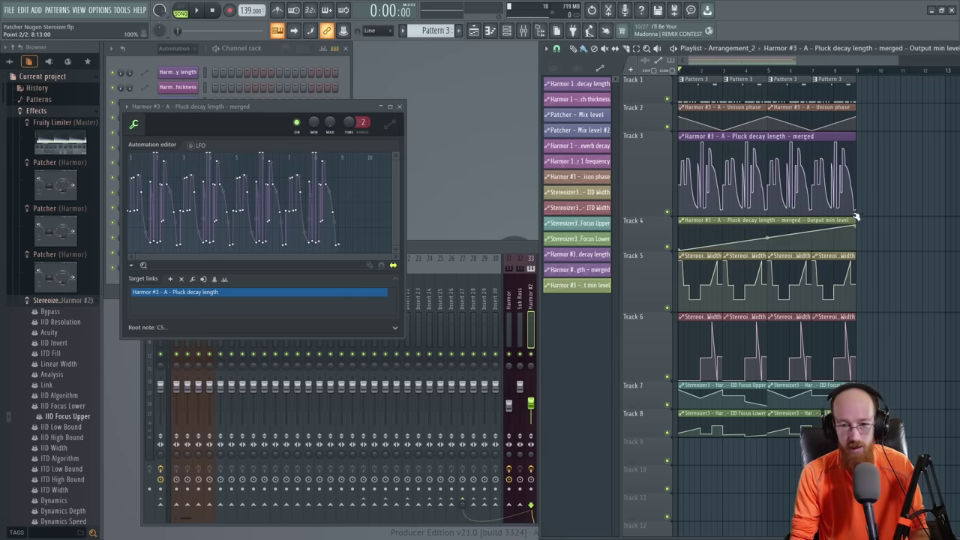
pyautogui.moveTo(765, 244); pyautogui.dragTo(769, 252)
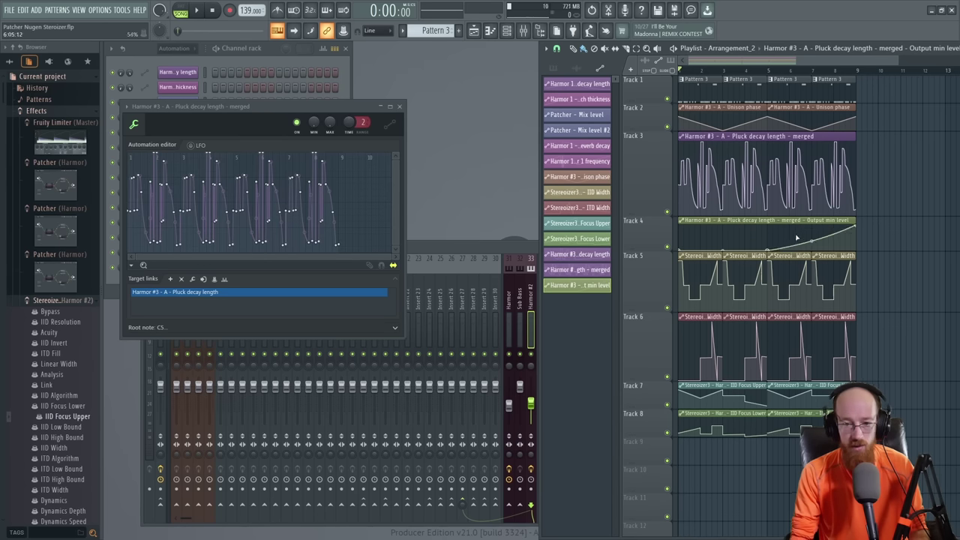
# Step: Play the song and open Harmor #3 to check how its pluck time responds to the merged automation, then close it and stop
pyautogui.press('space')
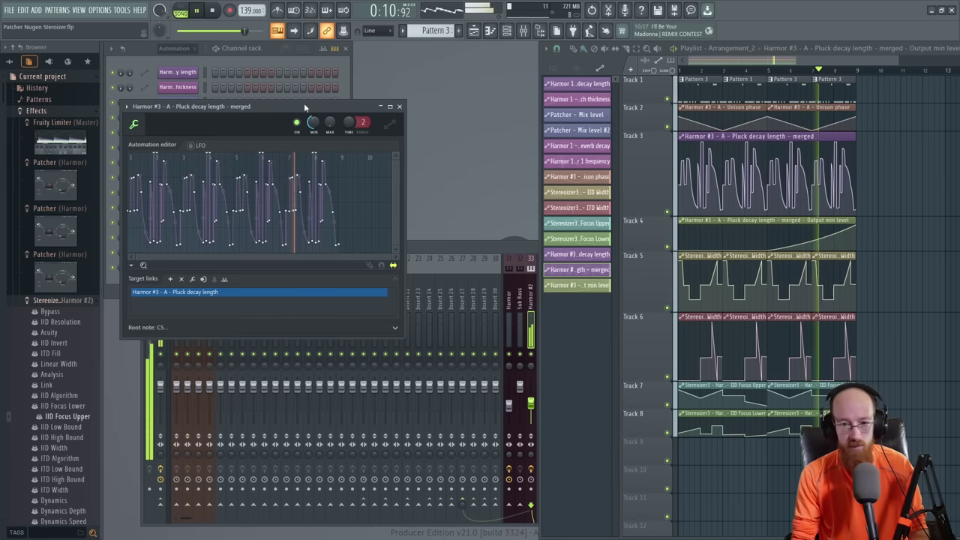
pyautogui.click(401, 108)
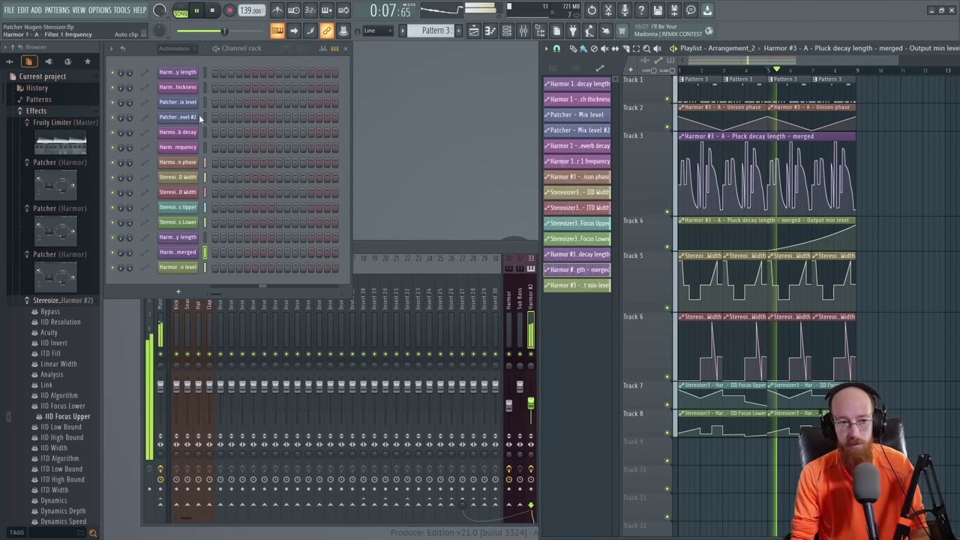
pyautogui.click(187, 48)
pyautogui.click(184, 58)
pyautogui.click(176, 162)
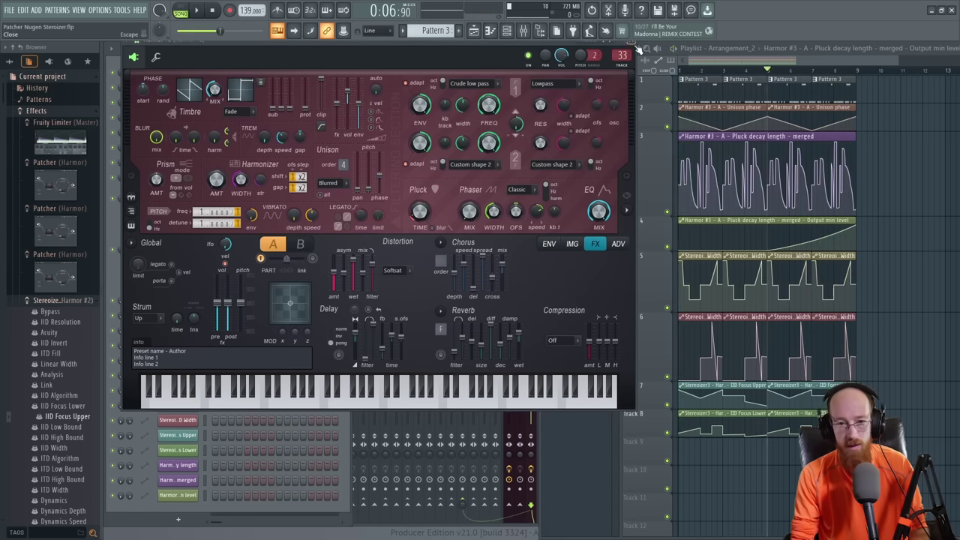
pyautogui.click(631, 50)
pyautogui.press('space')
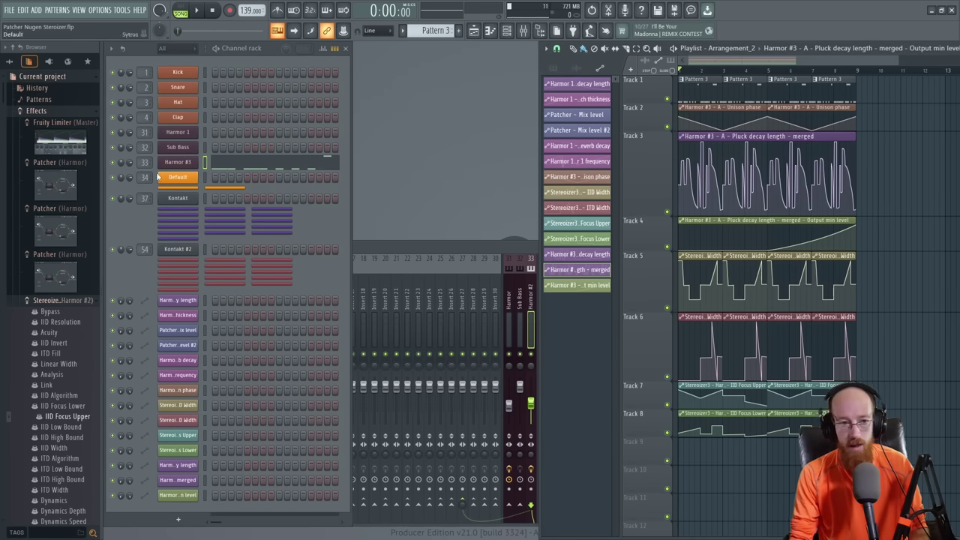
# Step: Undo the minimum output level automation and the clip merge, restoring the four separate pluck decay length clips
pyautogui.moveTo(732, 155)
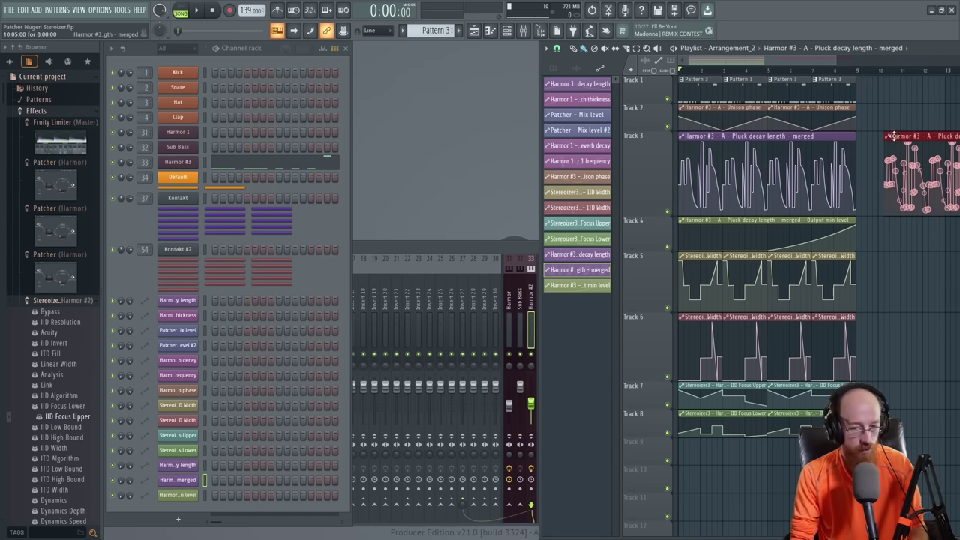
pyautogui.hotkey('ctrl', 'z')
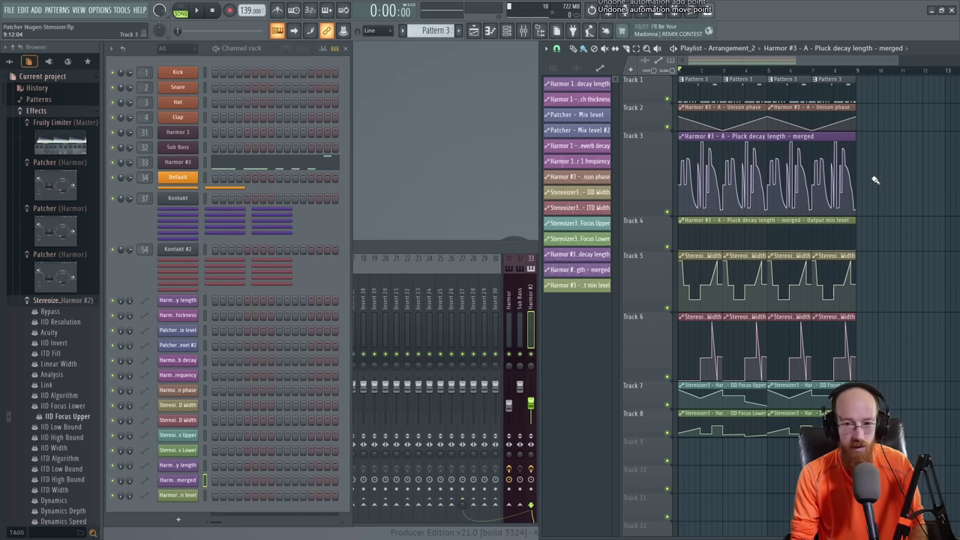
pyautogui.hotkey('ctrl', 'z')
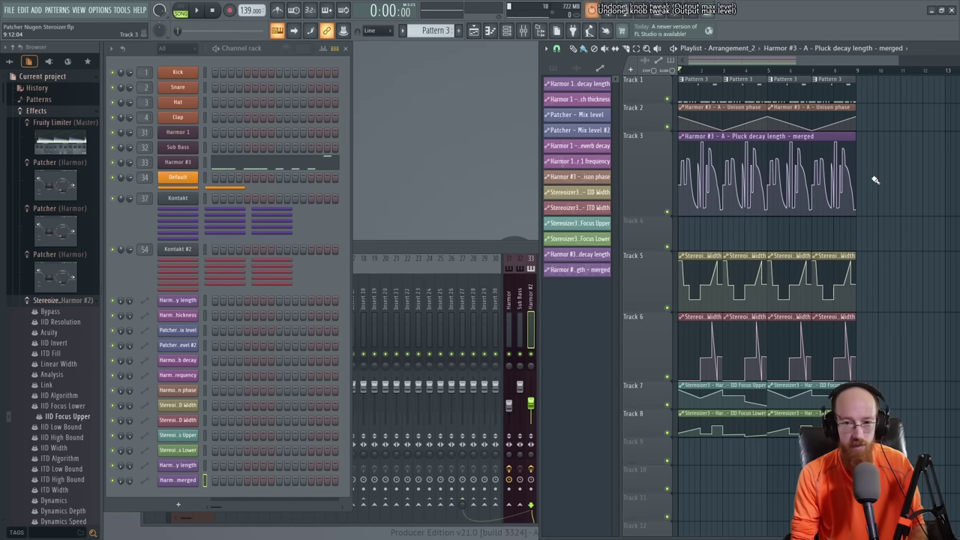
pyautogui.hotkey('ctrl', 'z')
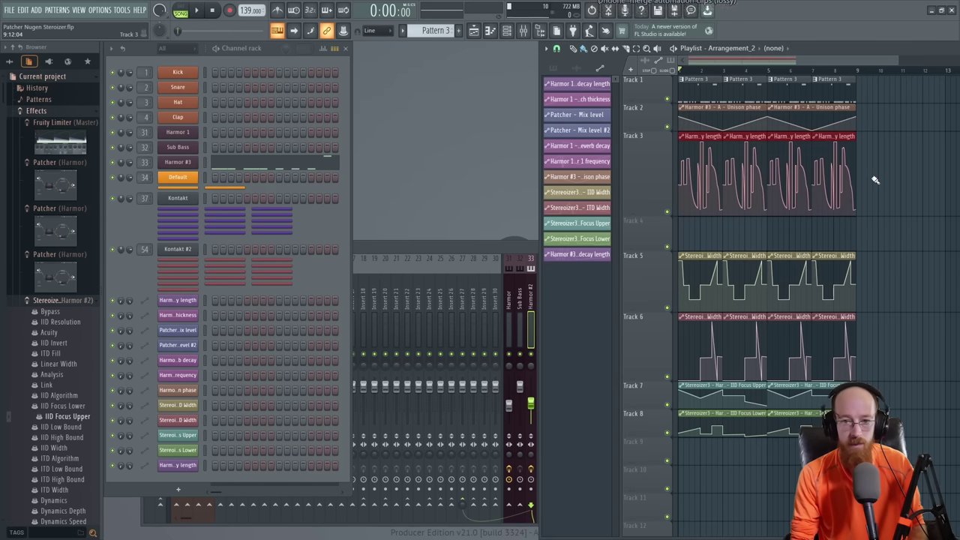
# Step: Create an automation clip for the original pluck decay clip's minimum output level and raise its bar 9 end point to about 98%
pyautogui.doubleClick(698, 161)
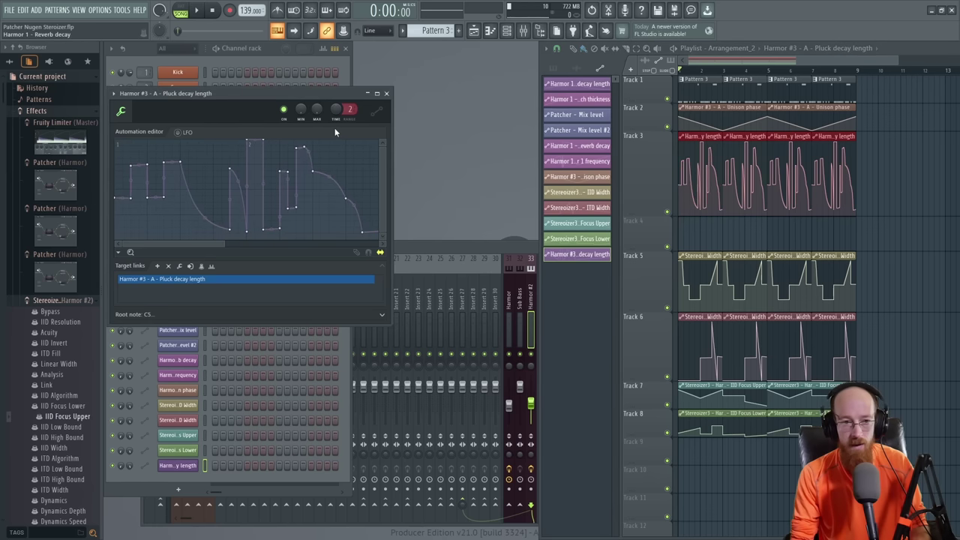
pyautogui.rightClick(298, 112)
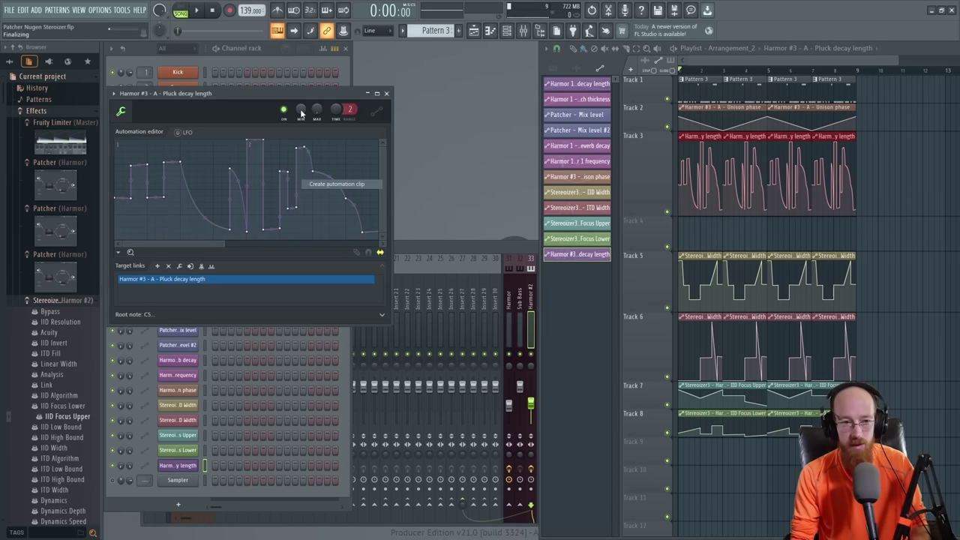
pyautogui.click(342, 183)
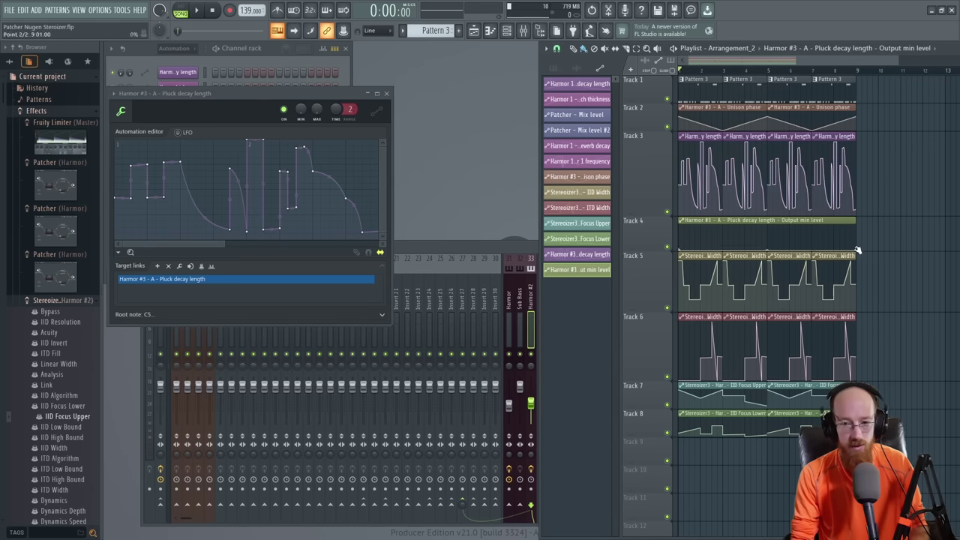
pyautogui.moveTo(858, 250); pyautogui.dragTo(860, 225)
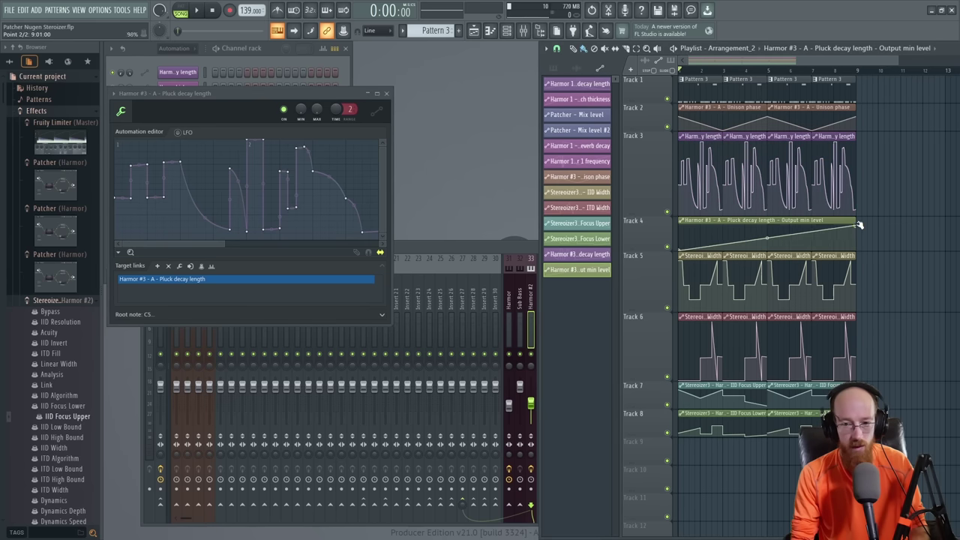
# Step: Audition the song and add a zero-level point at bar 5 in the minimum output level clip
pyautogui.click(815, 73)
pyautogui.press('space')
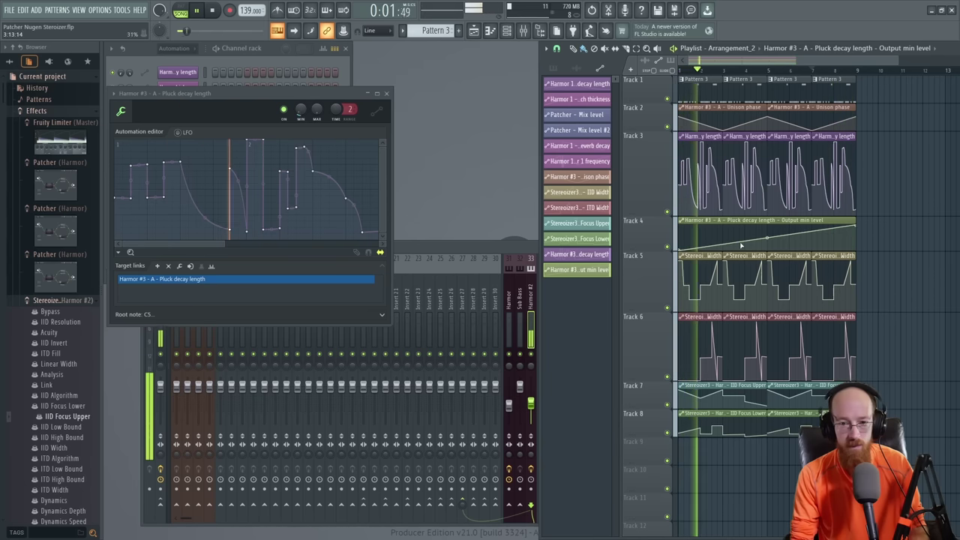
pyautogui.press('space')
pyautogui.rightClick(768, 251)
pyautogui.press('space')
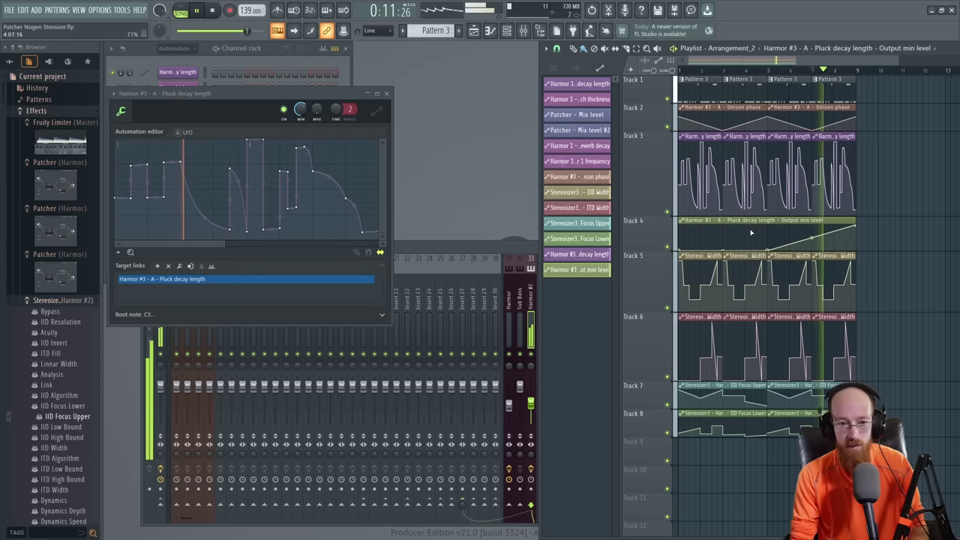
# Step: Show all channels, open Harmor #3 and play the song to watch its pluck time follow the automation
pyautogui.click(386, 93)
pyautogui.press('space')
pyautogui.click(191, 49)
pyautogui.click(184, 60)
pyautogui.click(188, 166)
pyautogui.press('space')
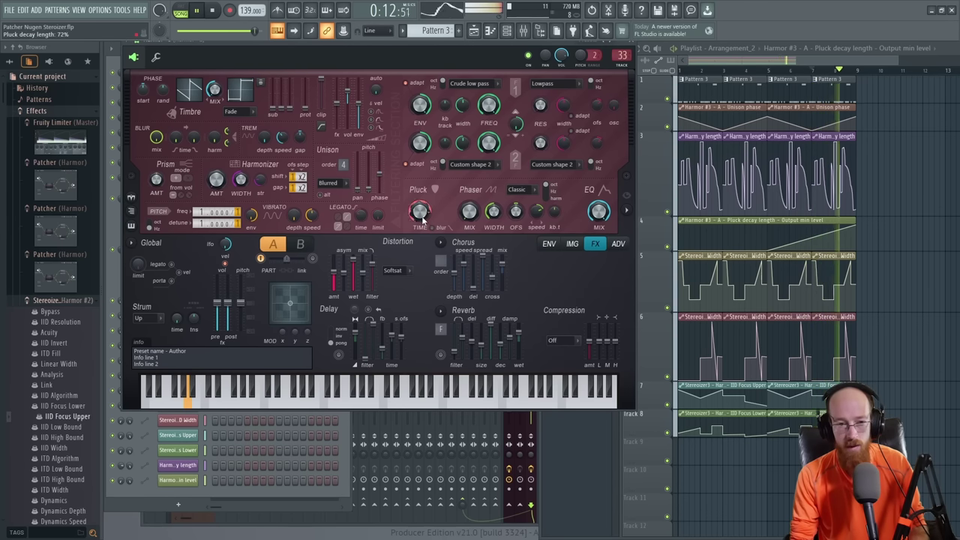
pyautogui.press('space')
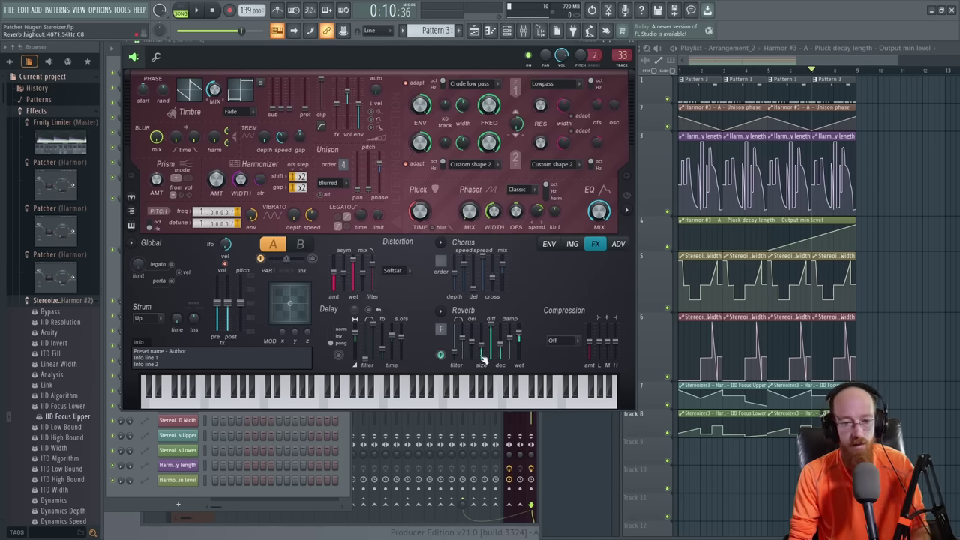
# Step: Audition Harmor #3 with its reverb enabled while sweeping the filter 1 frequency down and back up
pyautogui.press('space')
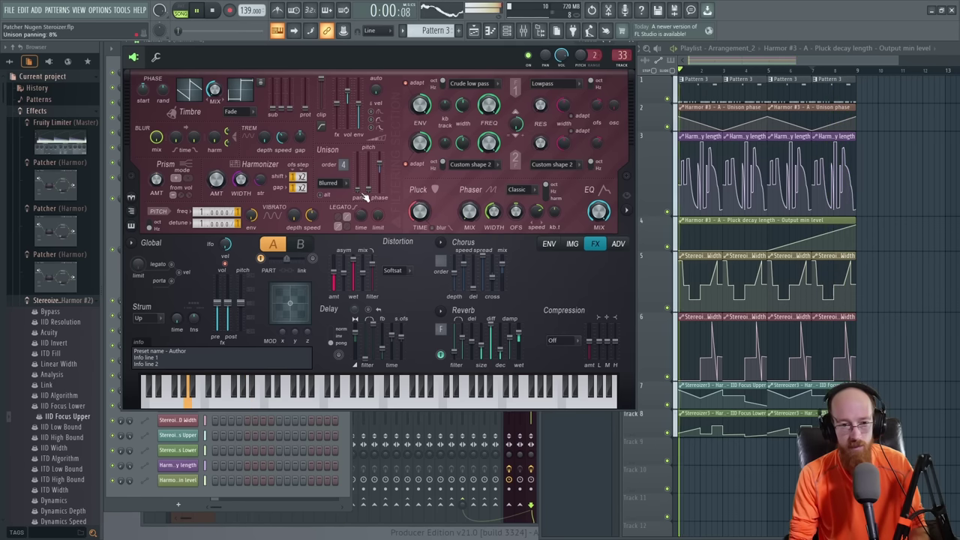
pyautogui.press('space')
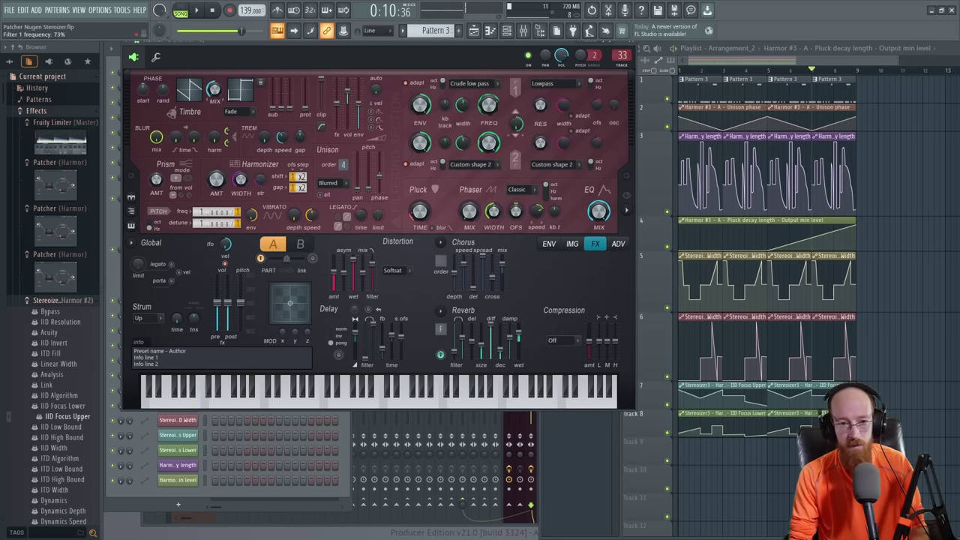
pyautogui.press('space')
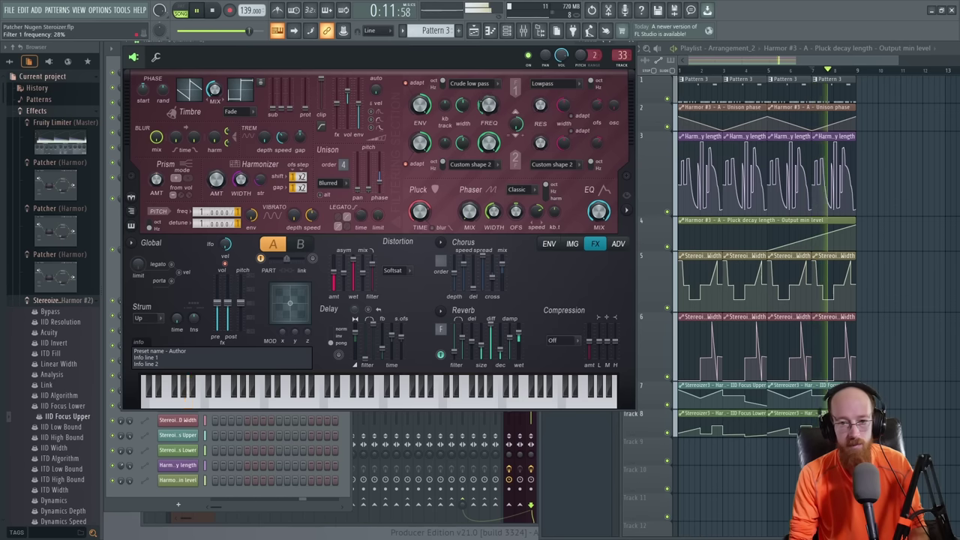
pyautogui.moveTo(487, 107)
pyautogui.mouseDown()
pyautogui.moveTo(488, 76)
pyautogui.moveTo(487, 115)
pyautogui.mouseUp()
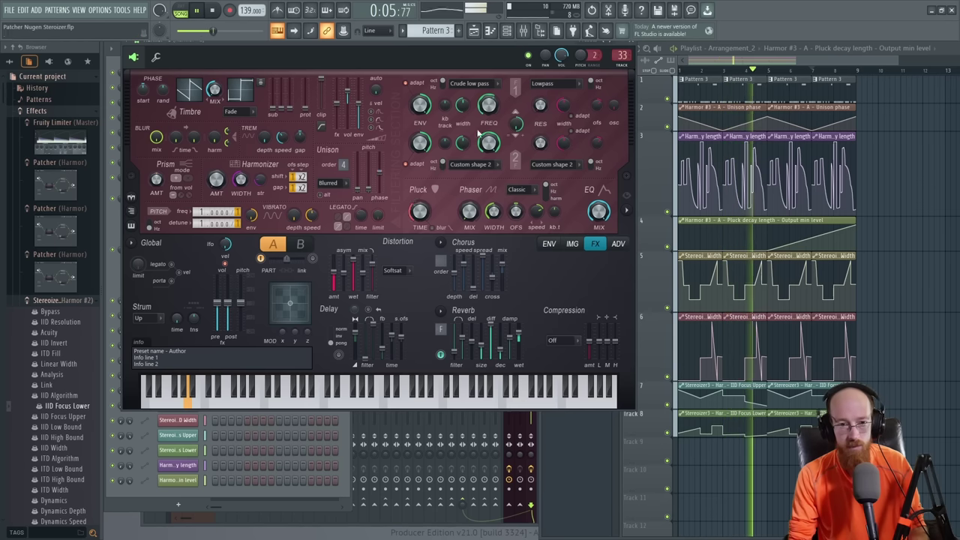
pyautogui.moveTo(487, 107); pyautogui.dragTo(487, 97)
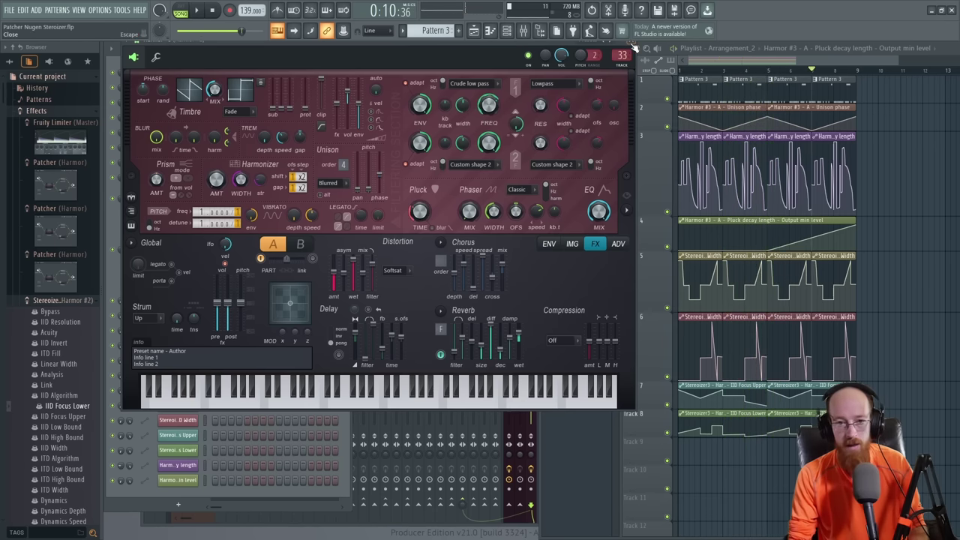
# Step: Transpose all Pattern 3 notes for Harmor #3 down three semitones to an F#2 root while auditioning the song
pyautogui.click(629, 50)
pyautogui.doubleClick(698, 92)
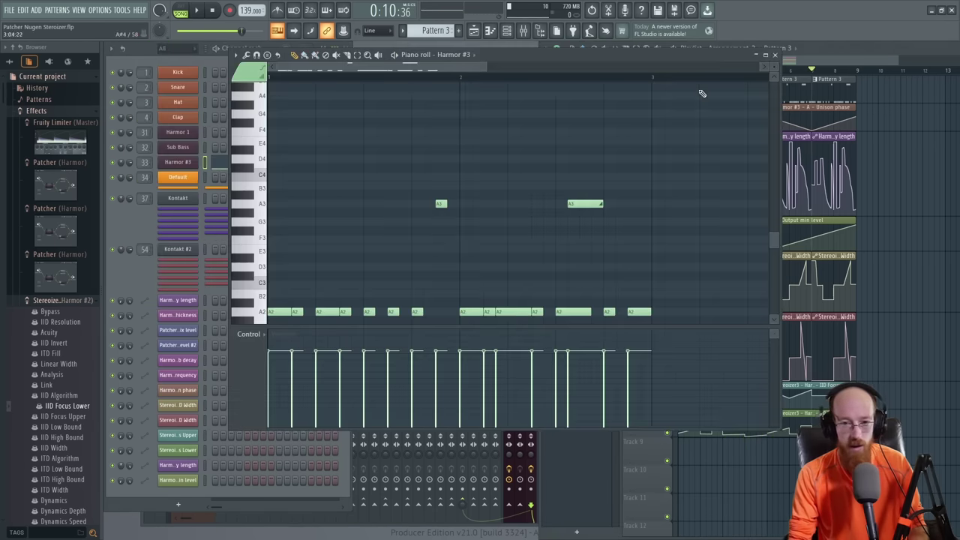
pyautogui.hotkey('ctrl', 'a')
pyautogui.press('Down')
pyautogui.press('Down')
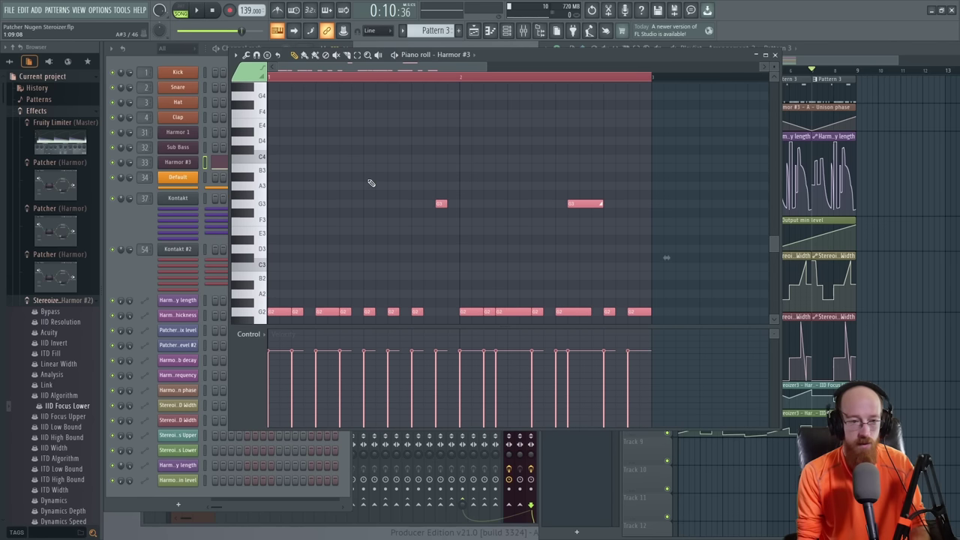
pyautogui.press('space')
pyautogui.press('Down')
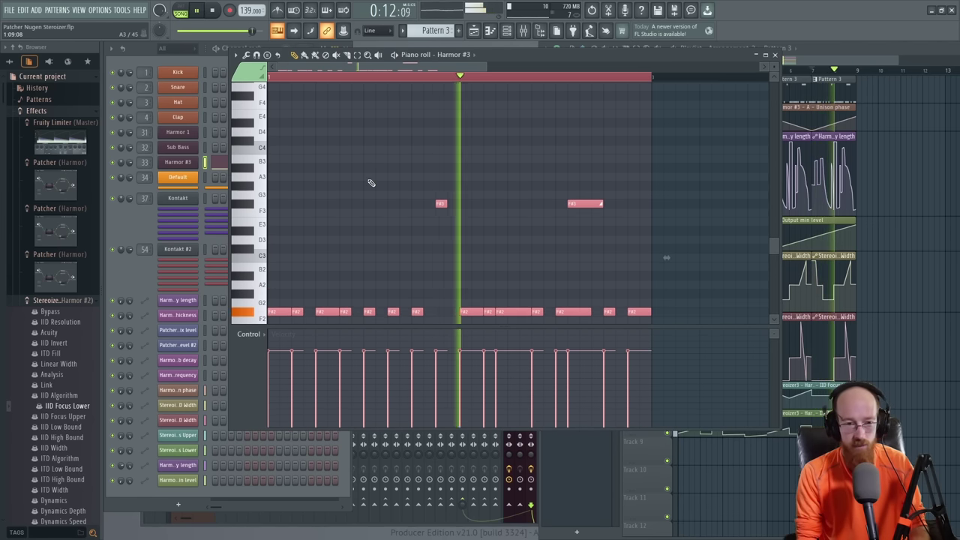
# Step: Transpose all Pattern 3 notes for Harmor #3 down two more semitones to an E2 root and close the piano roll
pyautogui.press('Down')
pyautogui.press('Down')
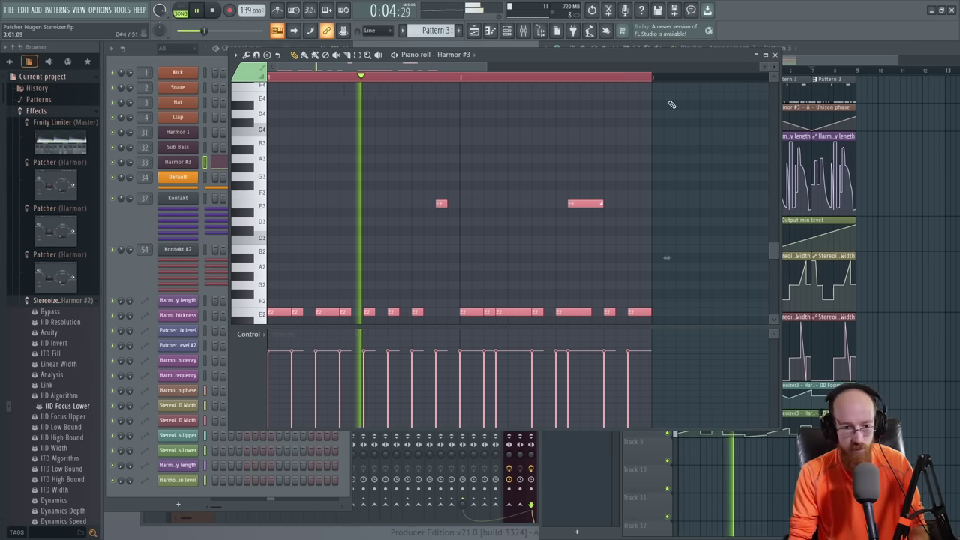
pyautogui.click(774, 55)
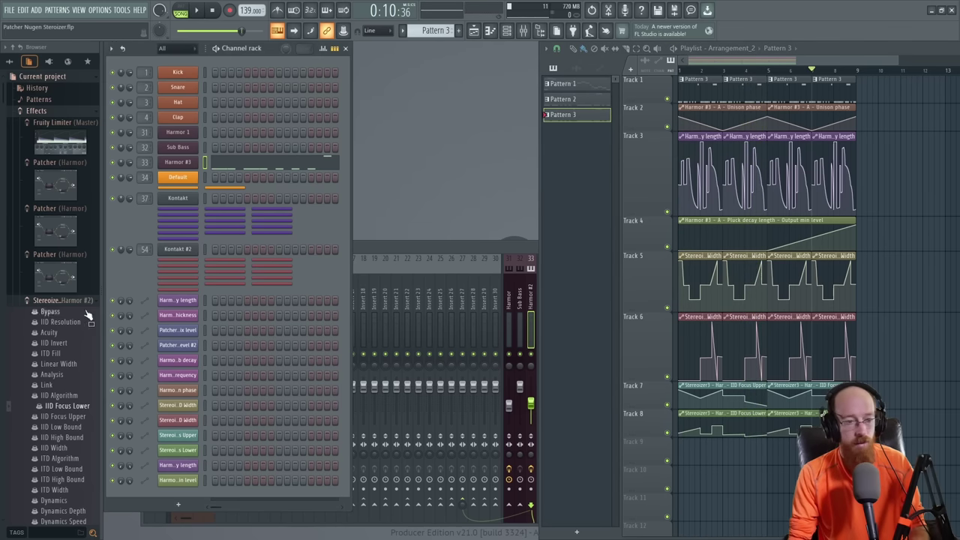
# Step: Expand the Project Files sample folder in the browser and create a new empty Pattern 4
pyautogui.click(83, 300)
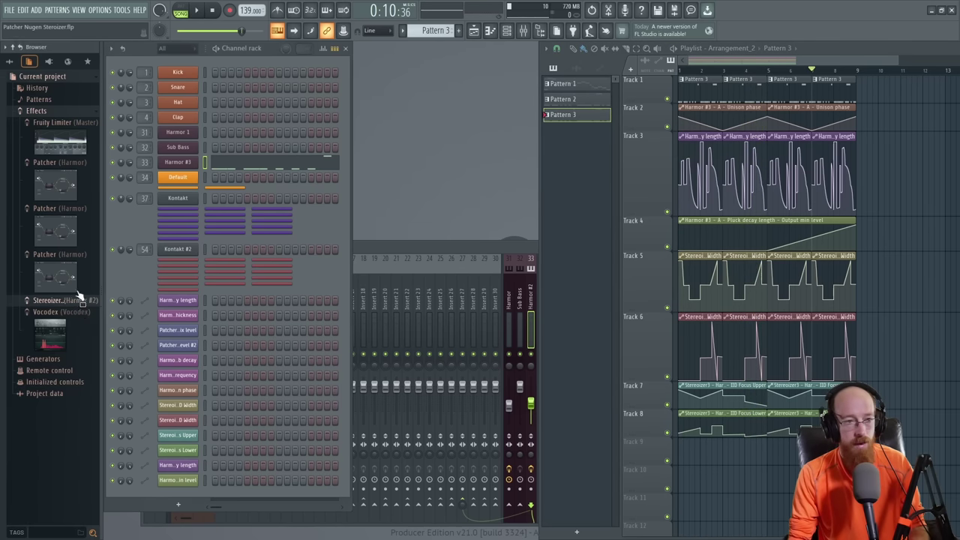
pyautogui.click(10, 62)
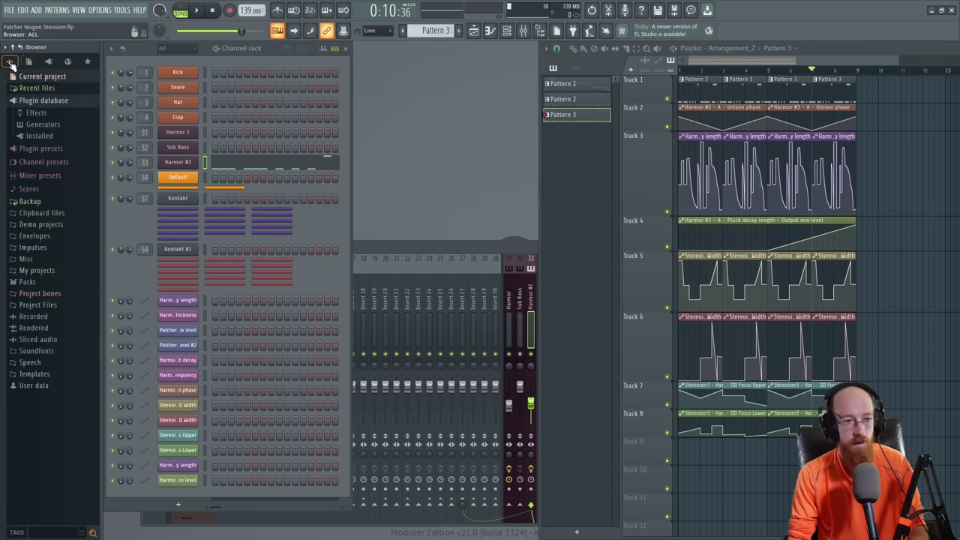
pyautogui.click(66, 310)
pyautogui.scroll(-3, 68, 314)
pyautogui.click(455, 31)
pyautogui.press('Return')
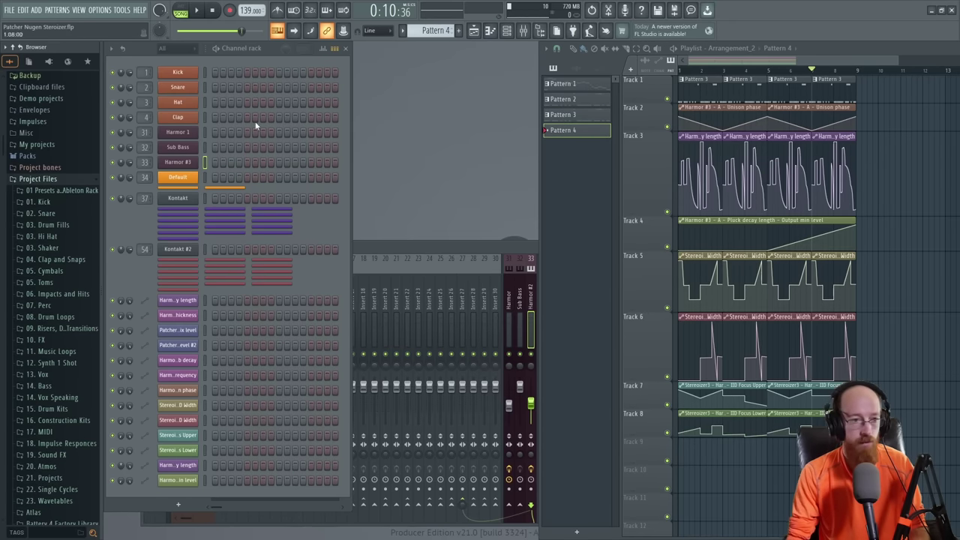
# Step: Browse the 01. Kick samples and open the clean folder of the Black Octopus 212 Kick Drums pack
pyautogui.click(38, 202)
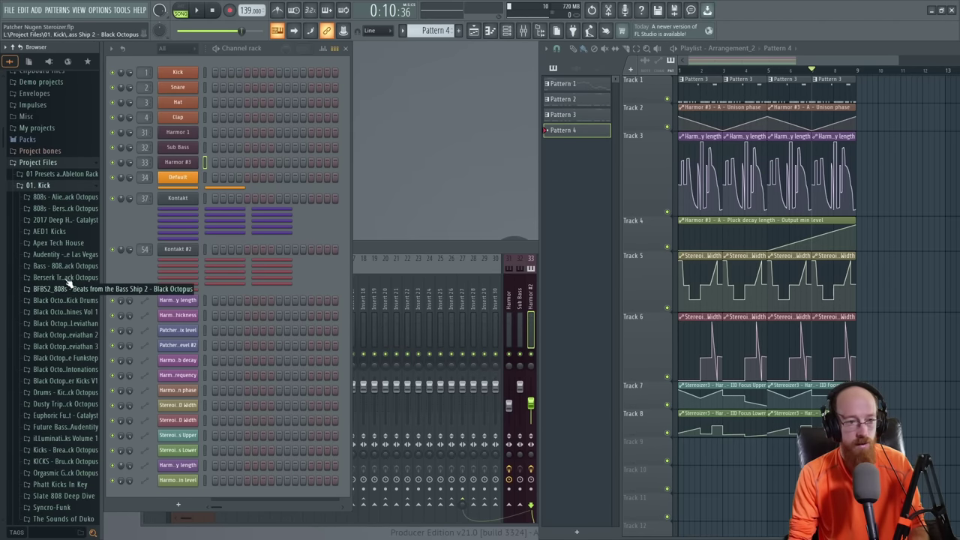
pyautogui.scroll(-4, 67, 277)
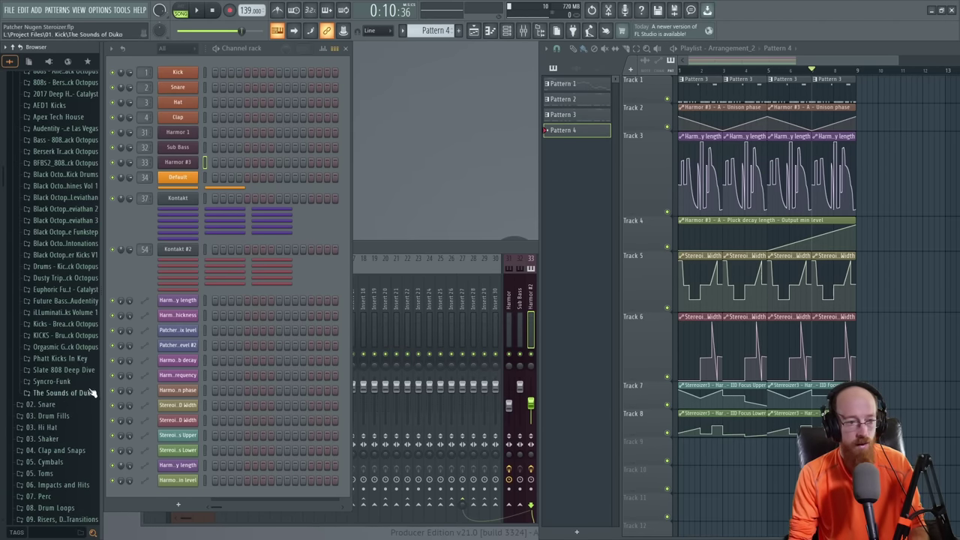
pyautogui.scroll(4, 82, 278)
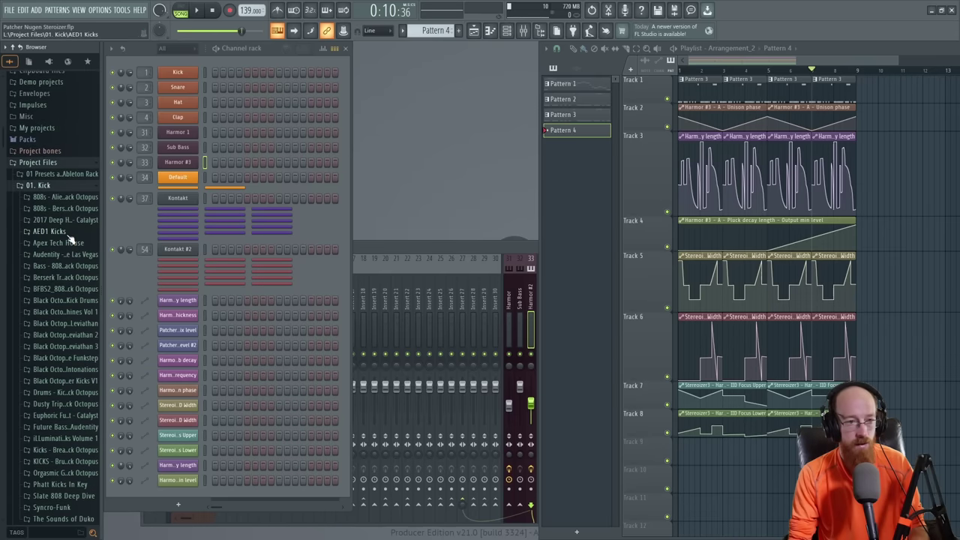
pyautogui.click(77, 302)
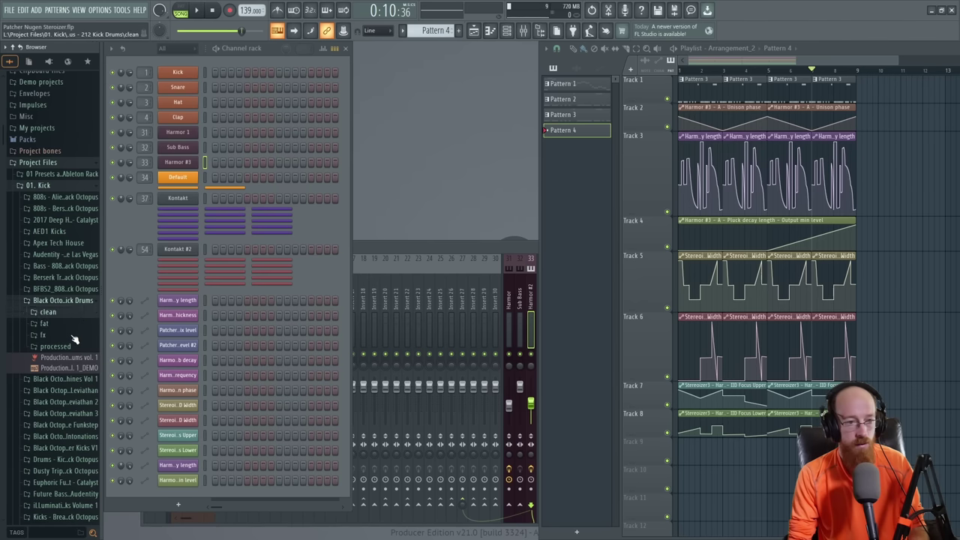
pyautogui.click(52, 312)
# Step: Audition several of the clean kick samples and load kick_003 onto the Kick channel
pyautogui.click(64, 276)
pyautogui.click(67, 235)
pyautogui.click(68, 173)
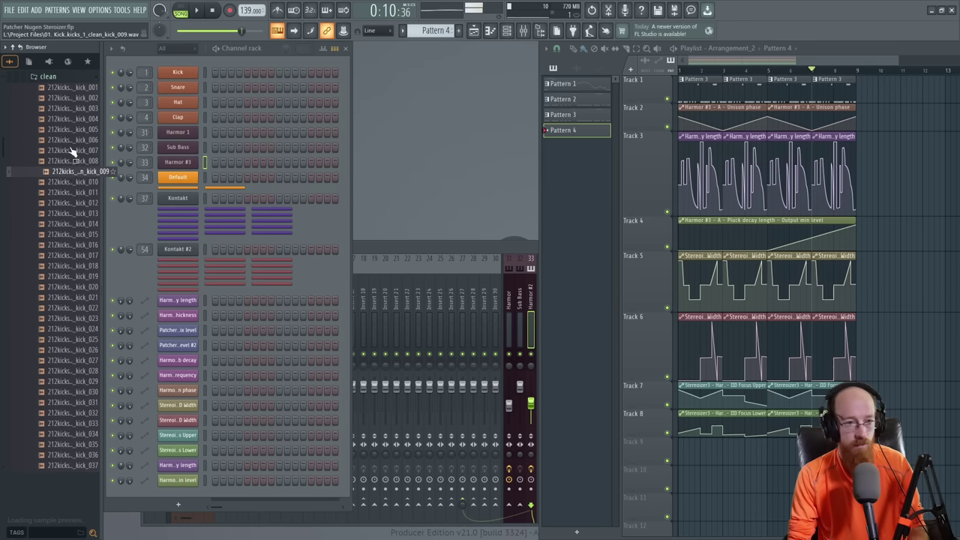
pyautogui.click(72, 151)
pyautogui.click(73, 129)
pyautogui.click(74, 109)
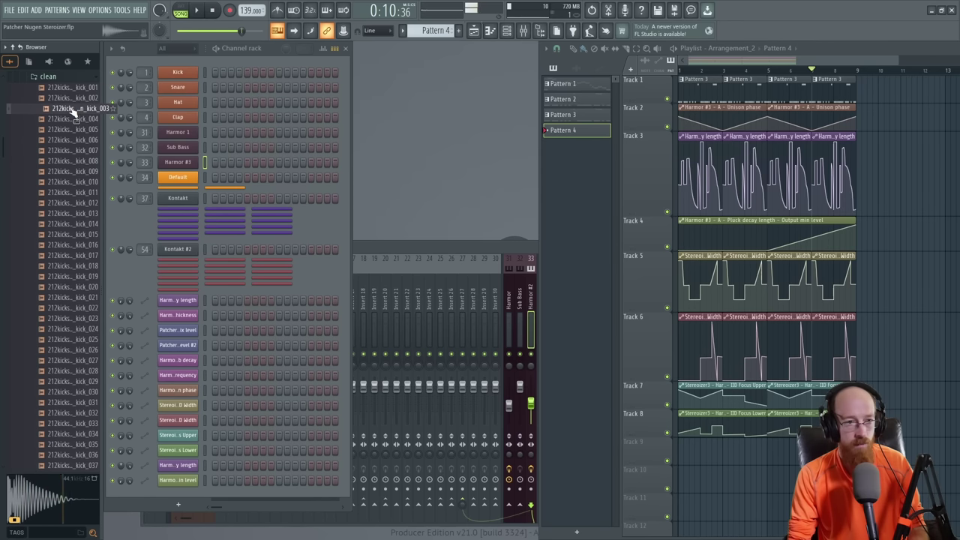
pyautogui.moveTo(72, 110); pyautogui.dragTo(177, 72)
# Step: Compare kick_004 and kick_005 against kick_003, and load kick_003 onto the kick channel again
pyautogui.click(75, 118)
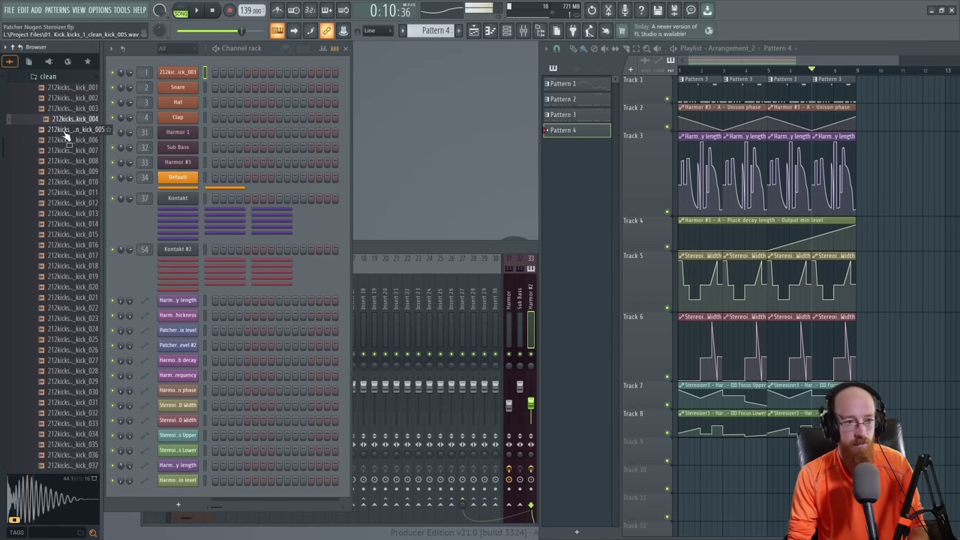
pyautogui.click(64, 133)
pyautogui.click(66, 110)
pyautogui.click(63, 122)
pyautogui.moveTo(65, 110); pyautogui.dragTo(176, 79)
# Step: Fill each 4 steps of the kick in Pattern 4 and repeat the pattern across eight bars on Track 9
pyautogui.rightClick(173, 71)
pyautogui.click(331, 113)
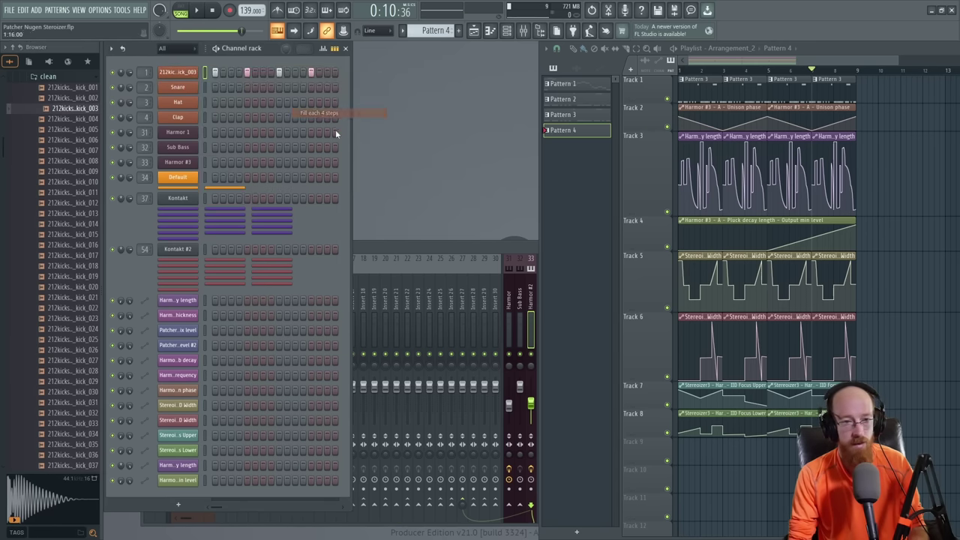
pyautogui.click(692, 448)
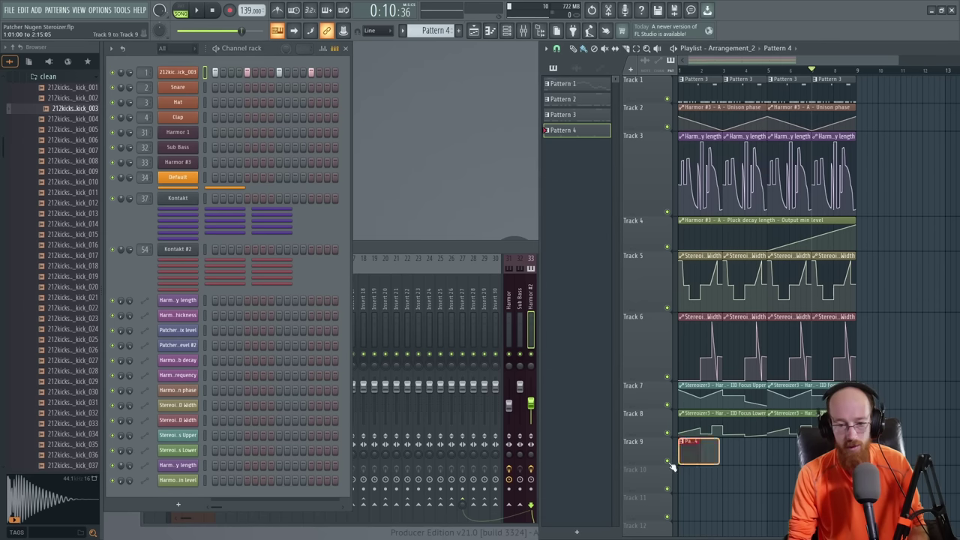
pyautogui.hotkey('ctrl', 'b')
pyautogui.hotkey('ctrl', 'b')
pyautogui.hotkey('ctrl', 'b')
pyautogui.hotkey('ctrl', 'b')
pyautogui.hotkey('ctrl', 'b')
pyautogui.hotkey('ctrl', 'b')
pyautogui.hotkey('ctrl', 'b')
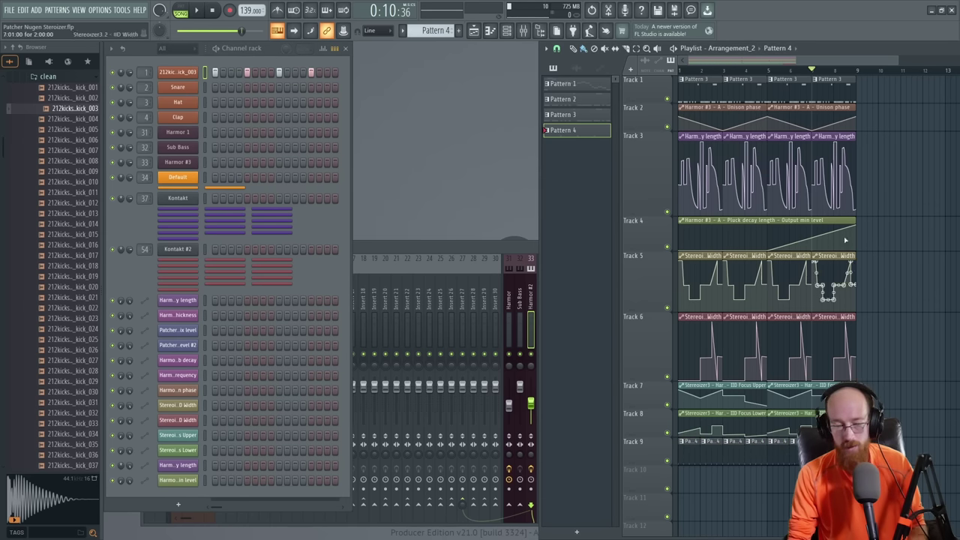
# Step: Play the song with the new kick and bring the mixer forward to check the levels
pyautogui.press('space')
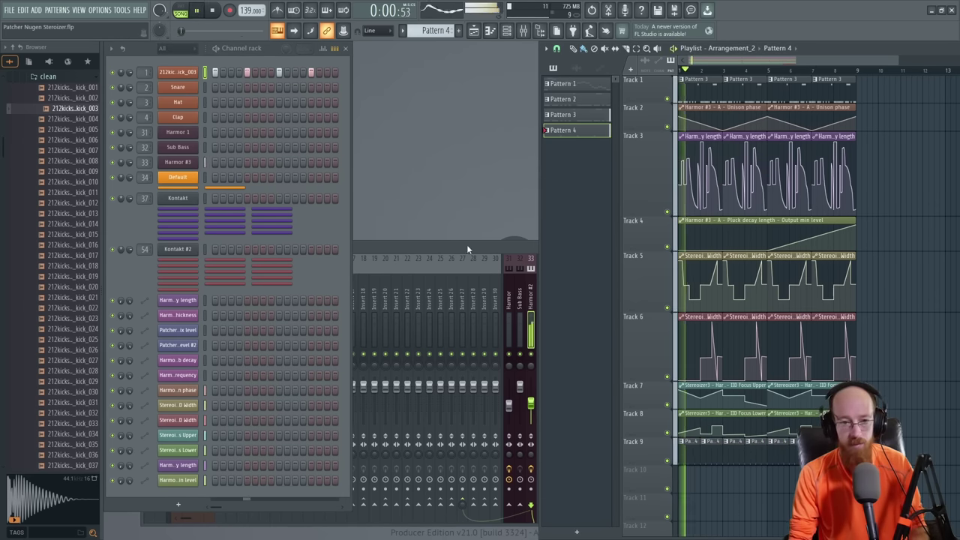
pyautogui.click(467, 248)
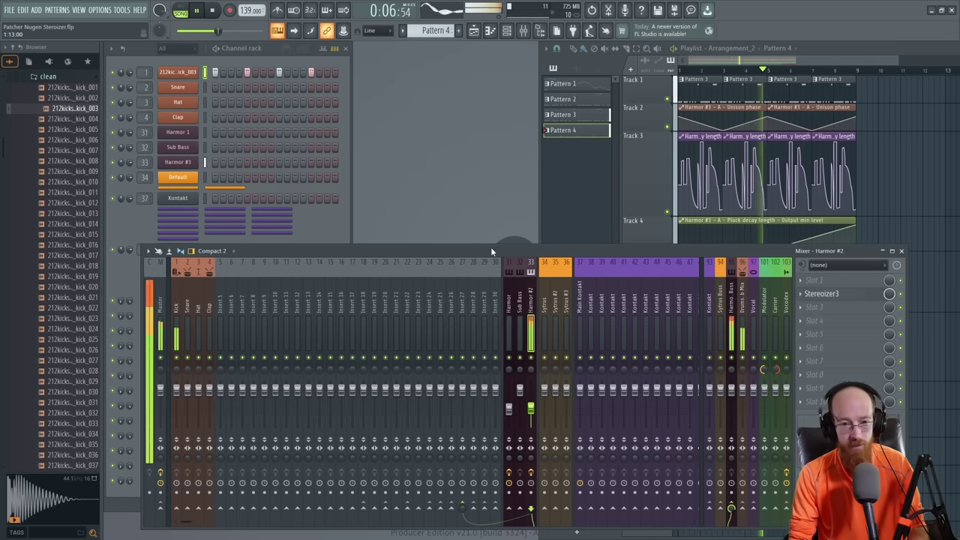
pyautogui.press('space')
# Step: Switch to Pattern 3, open Harmor #3 and create an automation clip for its unison pitch thickness
pyautogui.click(729, 90)
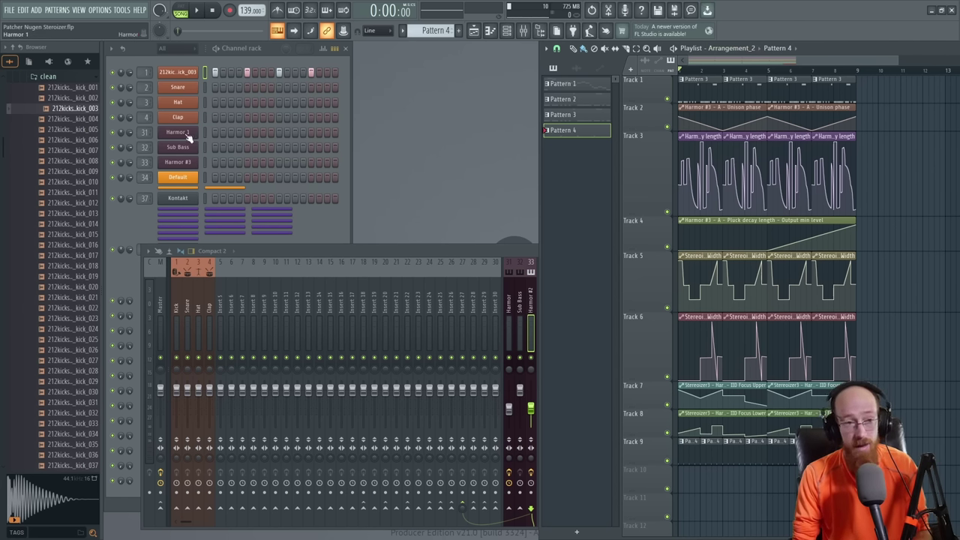
pyautogui.click(707, 93)
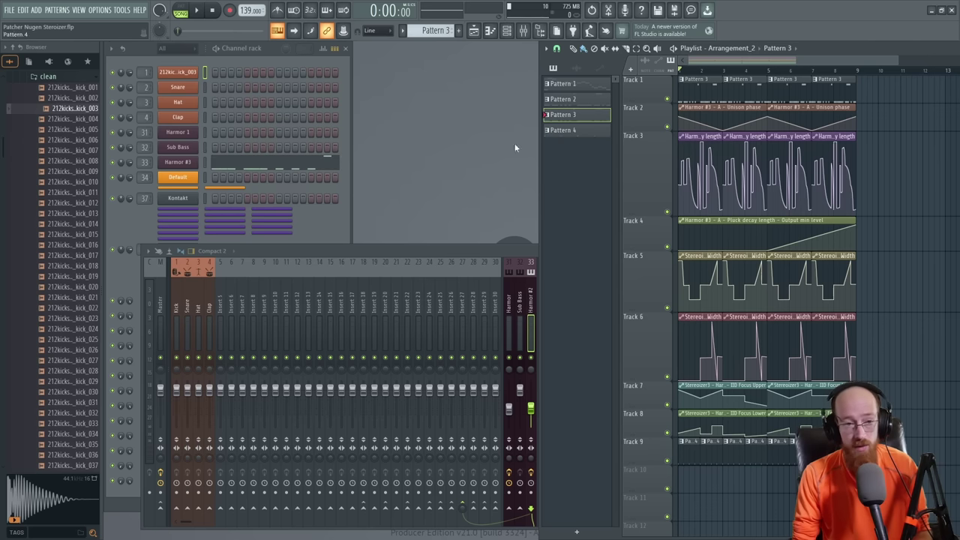
pyautogui.click(182, 166)
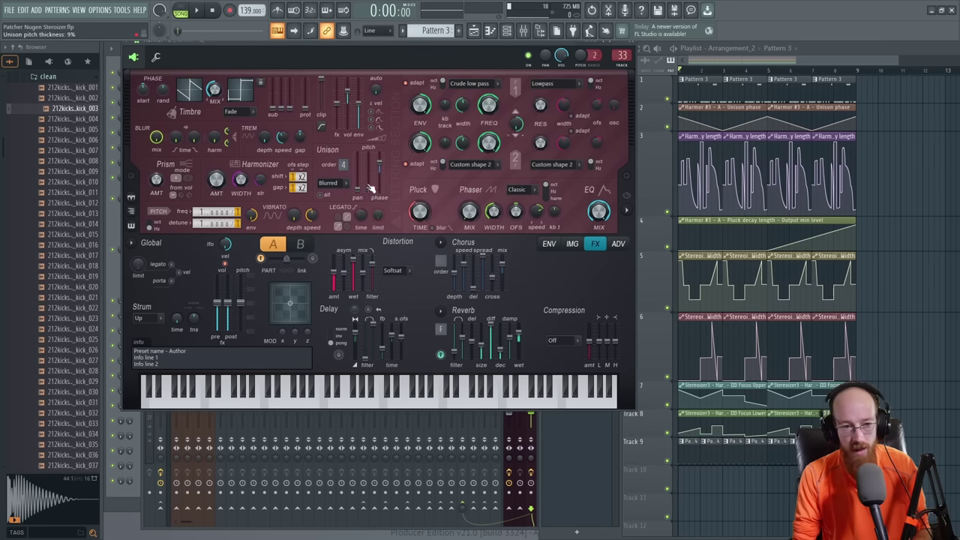
pyautogui.rightClick(370, 186)
pyautogui.click(390, 295)
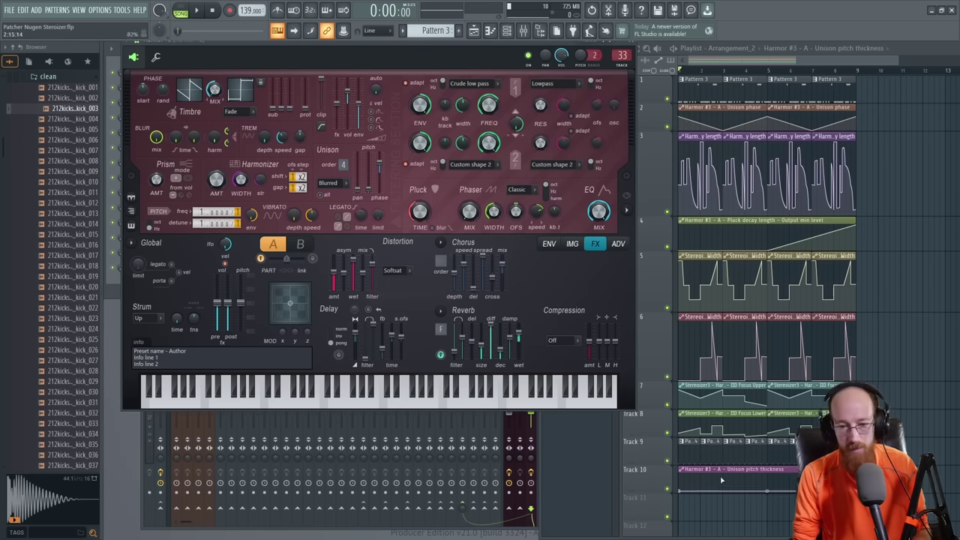
# Step: Shift the clips on Tracks 5 to 9 down one track and place the unison pitch thickness clip on Track 5
pyautogui.moveTo(879, 254); pyautogui.dragTo(651, 462)
pyautogui.moveTo(711, 471); pyautogui.dragTo(926, 257)
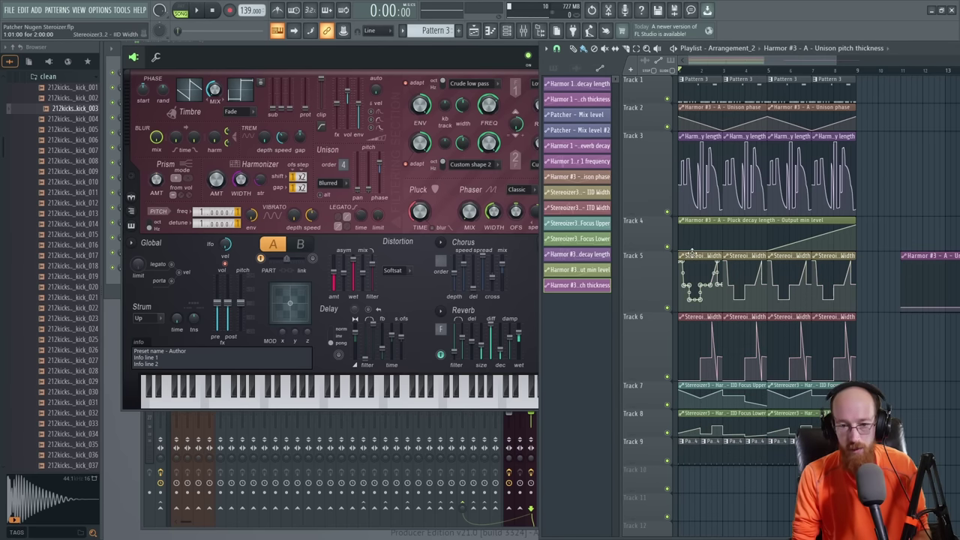
pyautogui.click(701, 258)
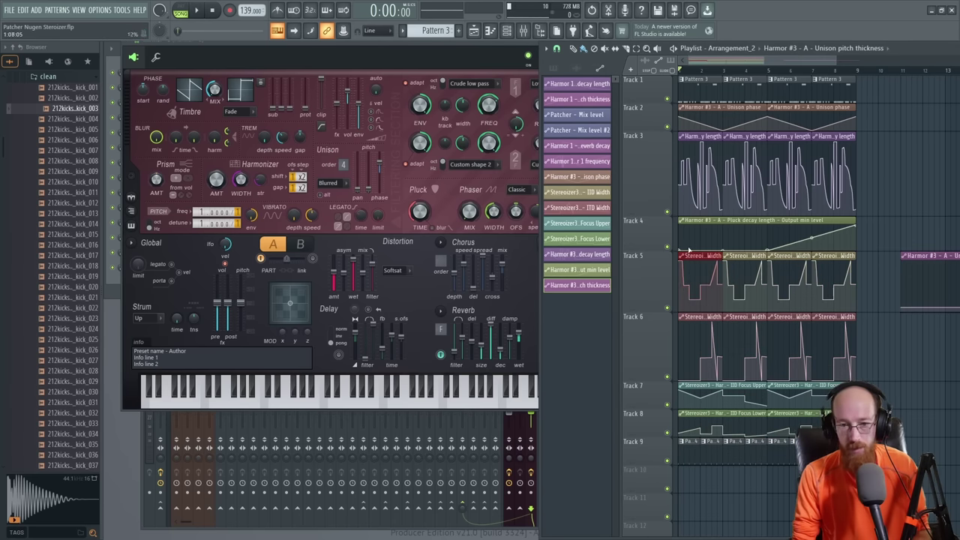
pyautogui.moveTo(695, 262); pyautogui.dragTo(840, 443)
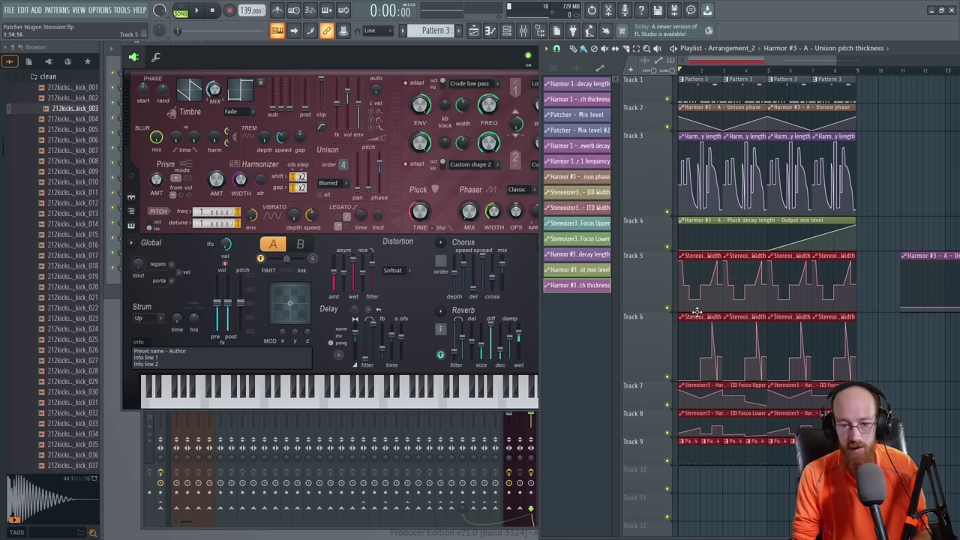
pyautogui.moveTo(696, 312); pyautogui.dragTo(695, 339)
pyautogui.hotkey('ctrl', 'd')
pyautogui.moveTo(922, 257); pyautogui.dragTo(613, 256)
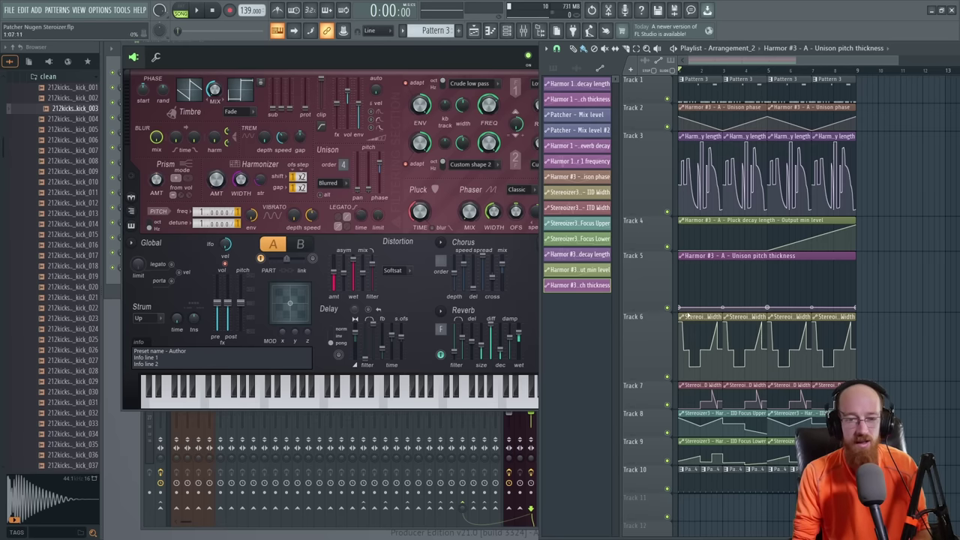
# Step: Enlarge Track 5 and add automation points at bars 3 and 4 that dip the unison pitch thickness
pyautogui.moveTo(635, 309); pyautogui.dragTo(638, 339)
pyautogui.scroll(3, 753, 323)
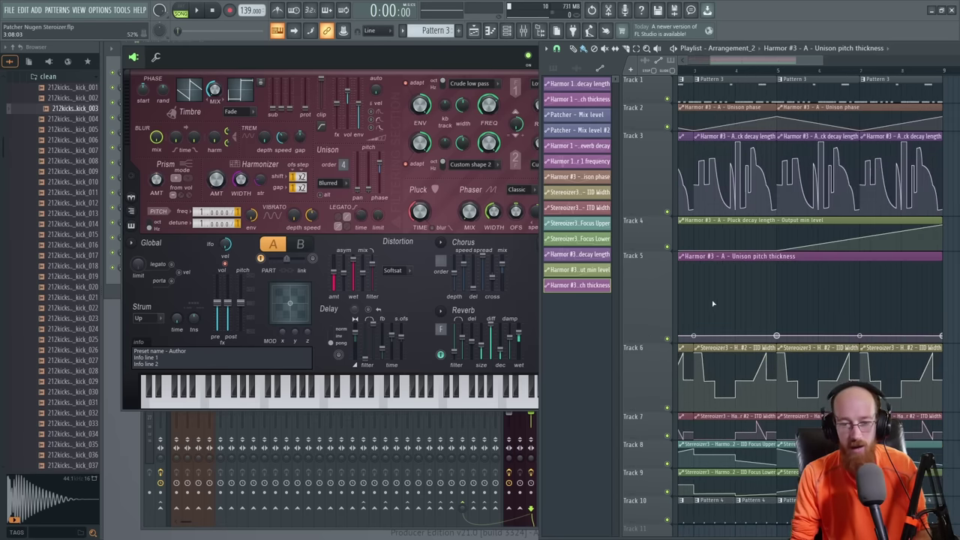
pyautogui.moveTo(711, 300); pyautogui.dragTo(779, 289)
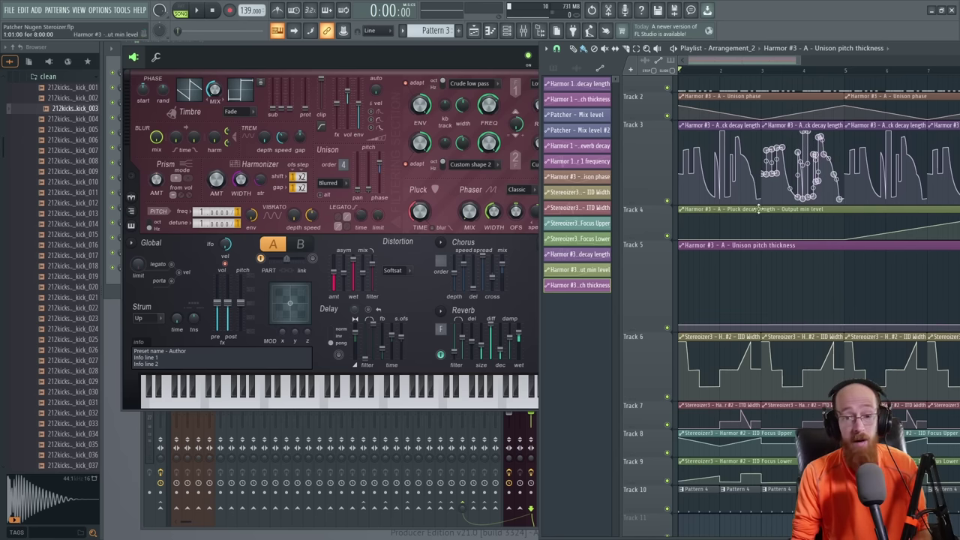
pyautogui.click(761, 325)
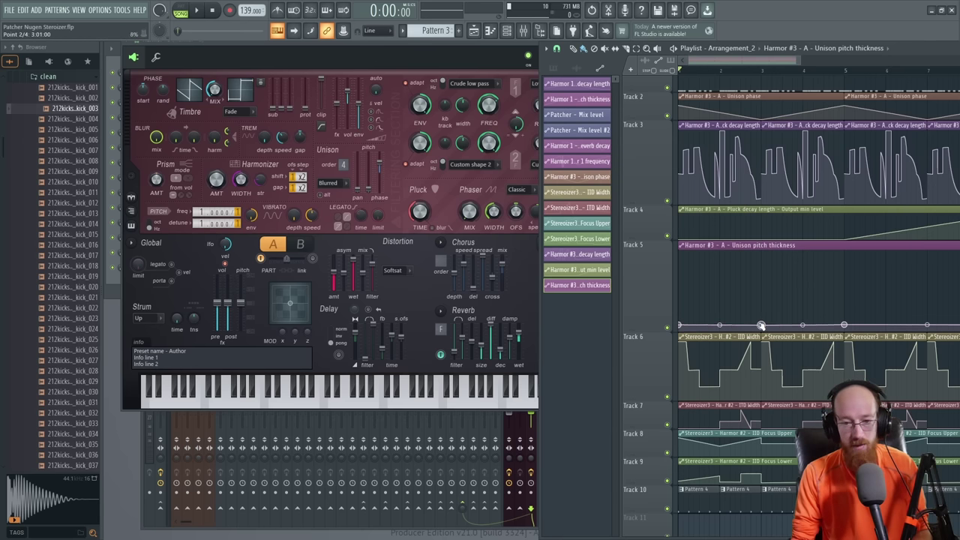
pyautogui.click(763, 331)
pyautogui.click(803, 330)
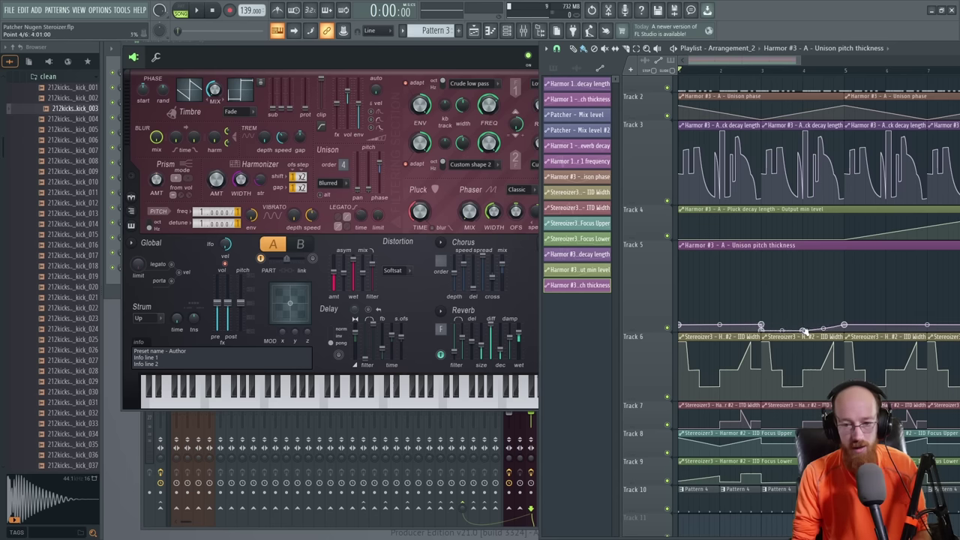
# Step: Play the song from the start to hear the unison pitch thickness dip
pyautogui.press('space')
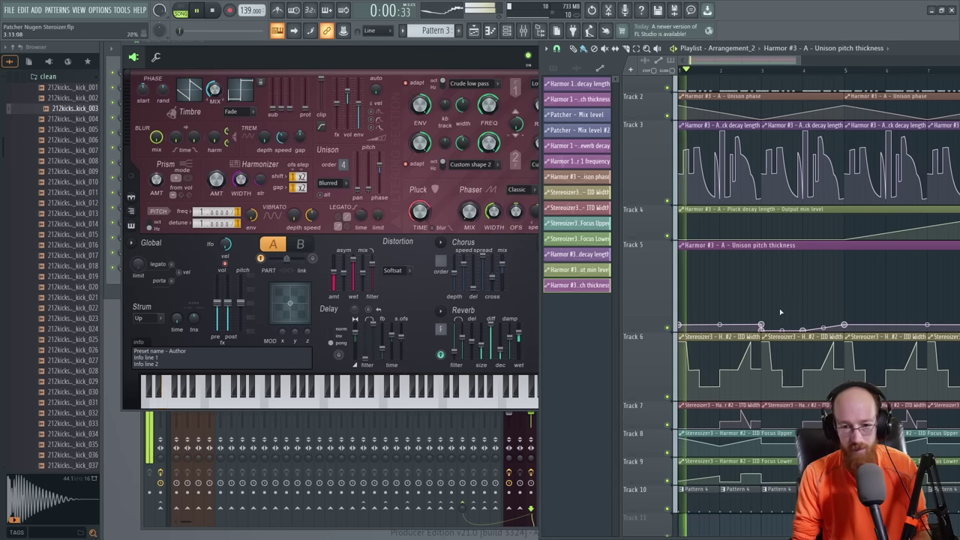
pyautogui.scroll(-3, 758, 280)
pyautogui.scroll(2, 757, 280)
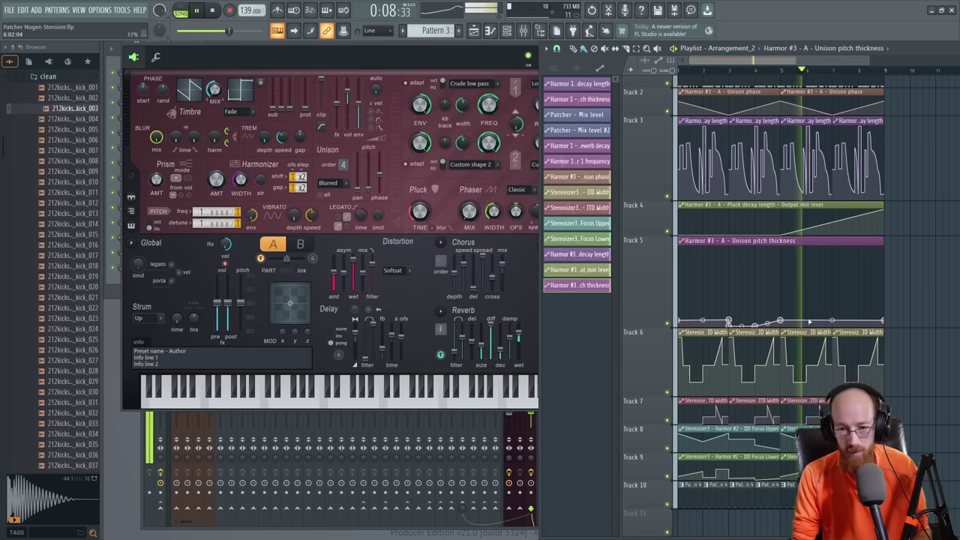
pyautogui.press('space')
# Step: Add a low thickness point at bar 6, raise bar 7 to 78%, and add a drop back down at bar 7
pyautogui.click(806, 319)
pyautogui.moveTo(824, 318); pyautogui.dragTo(833, 264)
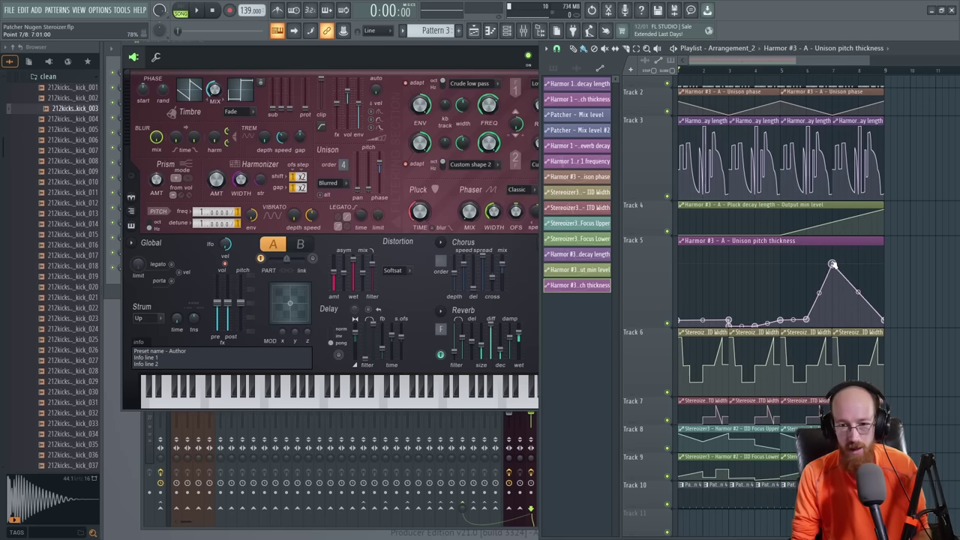
pyautogui.rightClick(832, 318)
# Step: Play the song from bar 5 to audition the unison pitch thickness ramp
pyautogui.click(792, 77)
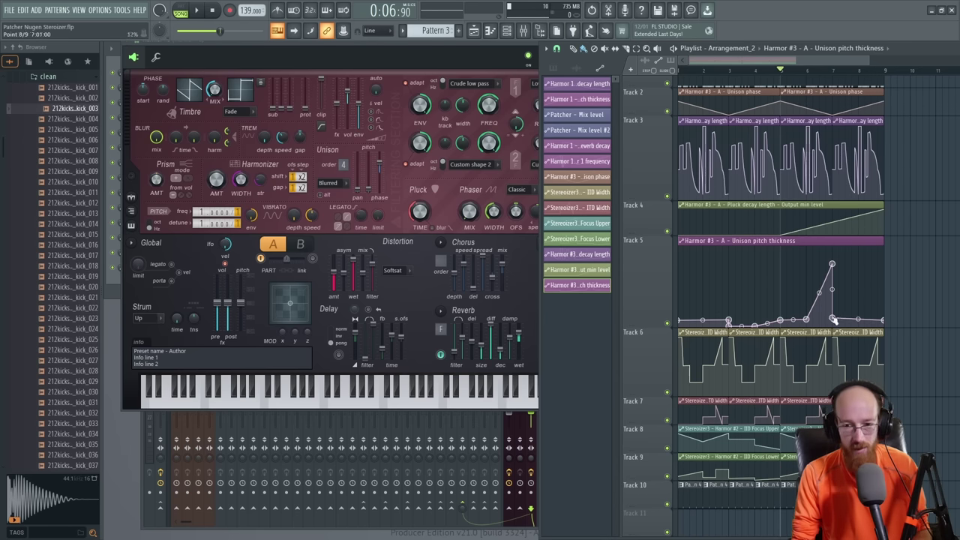
pyautogui.press('space')
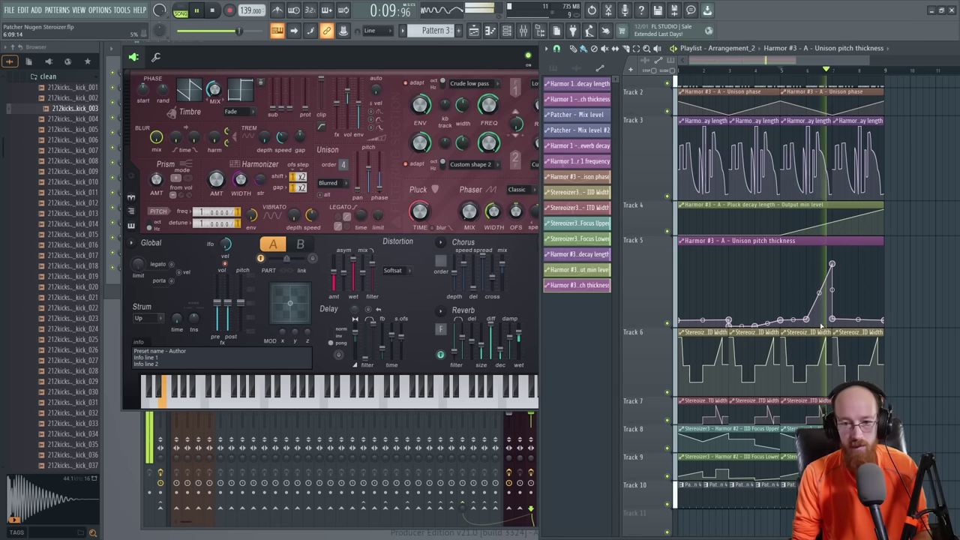
pyautogui.press('space')
# Step: Add a near-maximum unison pitch thickness point at 6:13:00, just before the bar 7 peak
pyautogui.scroll(3, 830, 277)
pyautogui.moveTo(842, 265); pyautogui.dragTo(827, 253)
pyautogui.rightClick(824, 277)
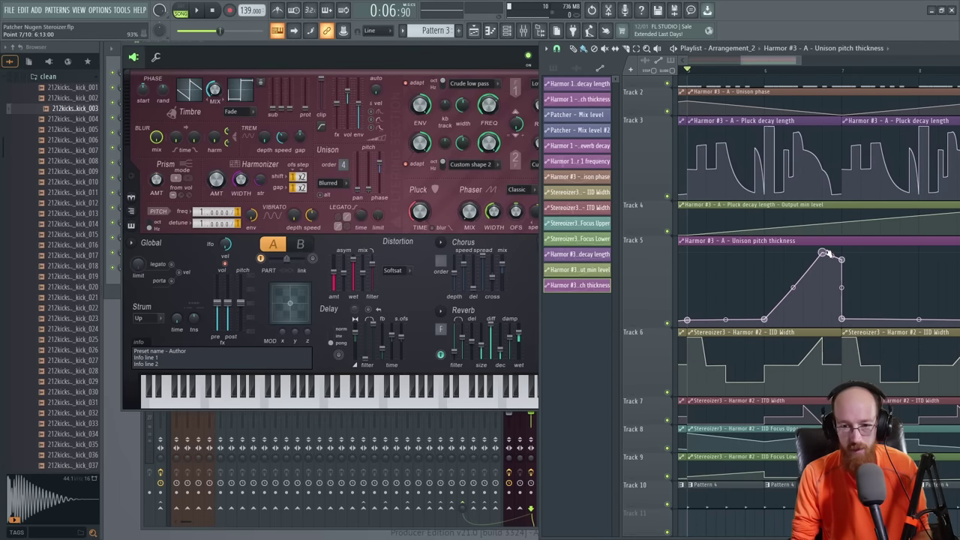
# Step: Add a lower unison pitch thickness point at 6:13:00 and pull the drop ahead of bar 7 to form a narrow spike, auditioning it
pyautogui.rightClick(823, 302)
pyautogui.press('space')
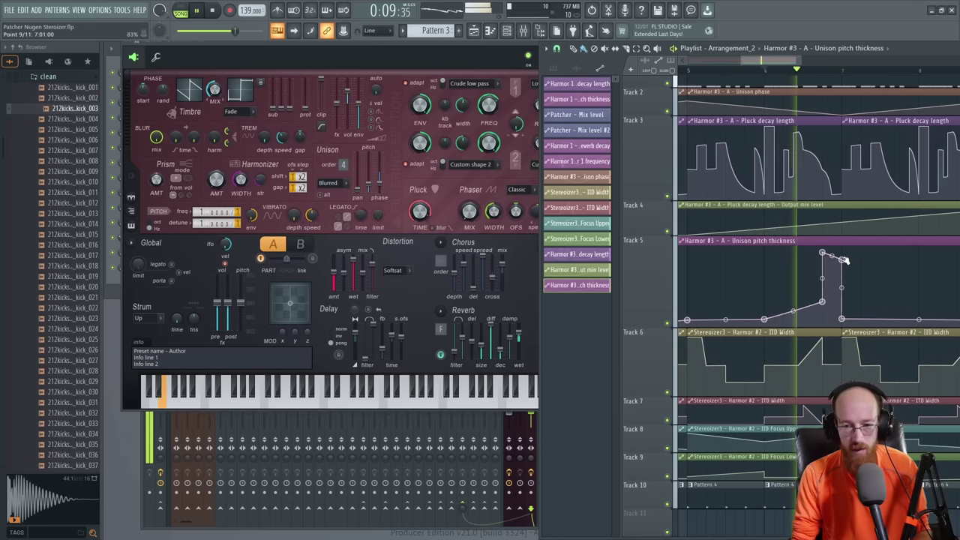
pyautogui.moveTo(843, 260); pyautogui.dragTo(835, 305)
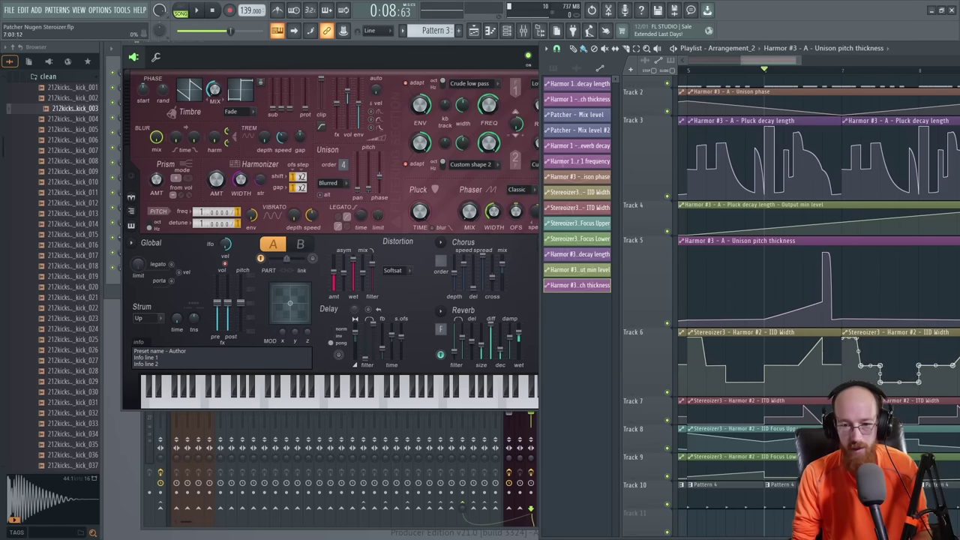
pyautogui.press('space')
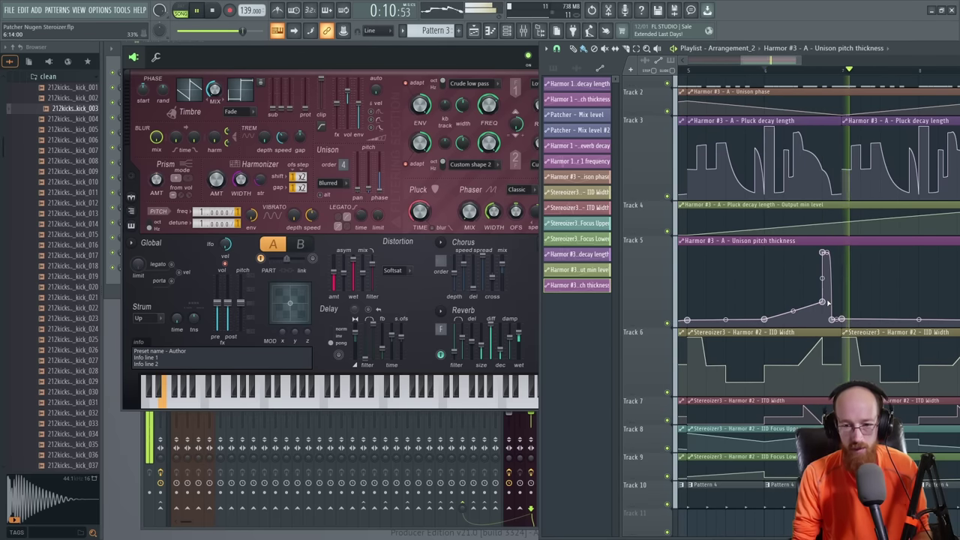
pyautogui.scroll(-3, 830, 223)
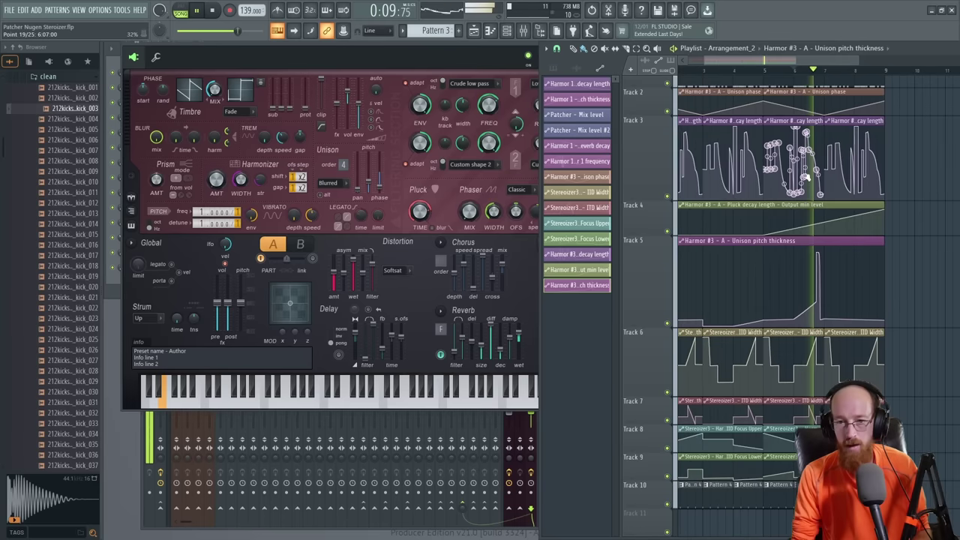
pyautogui.scroll(1, 797, 158)
pyautogui.press('space')
# Step: Make the Pattern 3 clip at bar 5 unique as Pattern 4 and open its Harmor #3 notes
pyautogui.moveTo(867, 90); pyautogui.dragTo(678, 96)
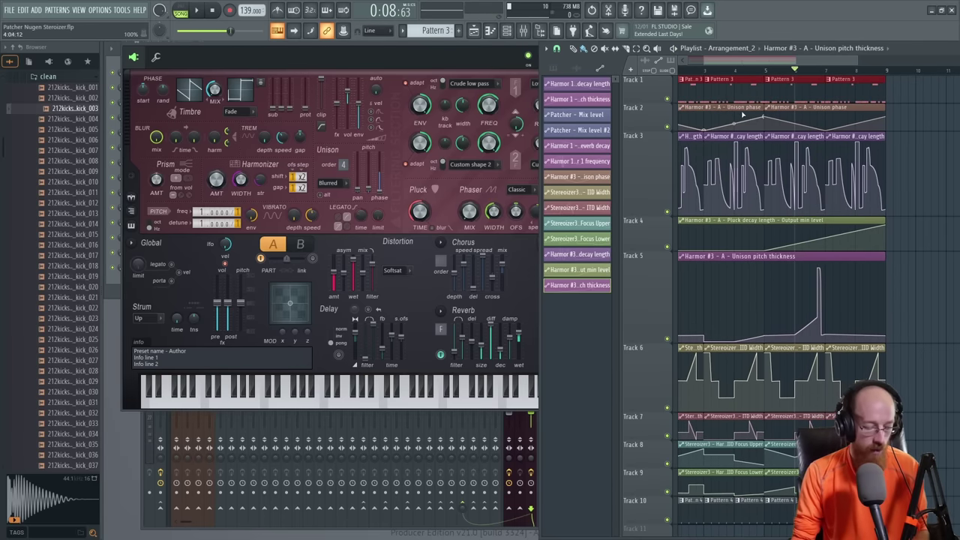
pyautogui.click(767, 80)
pyautogui.click(788, 144)
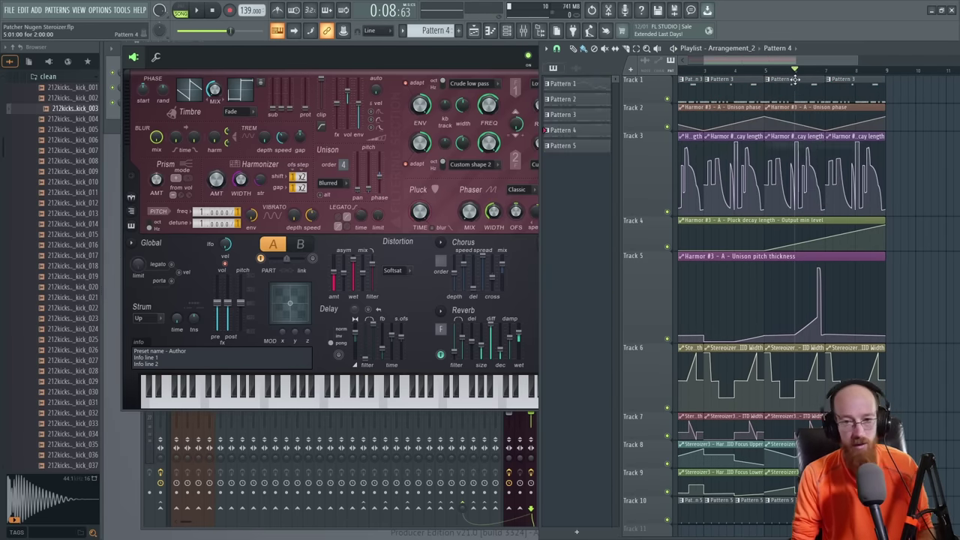
pyautogui.doubleClick(797, 81)
pyautogui.scroll(-3, 446, 190)
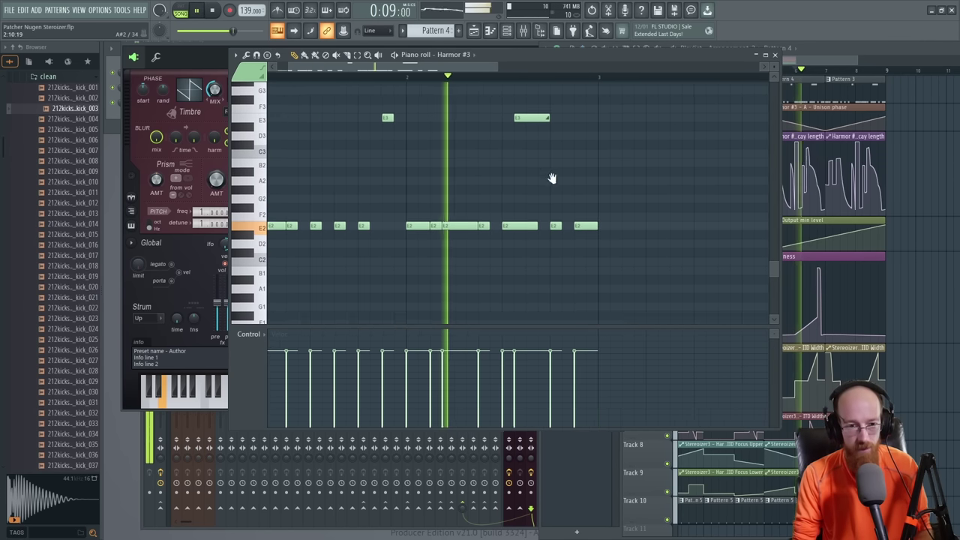
# Step: Try Pattern 4's last note at E4 and at E3, playing from bar 6 for each pitch
pyautogui.moveTo(552, 180); pyautogui.dragTo(564, 186)
pyautogui.press('space')
pyautogui.keyDown('ctrl'); pyautogui.click(615, 235); pyautogui.keyUp('ctrl')
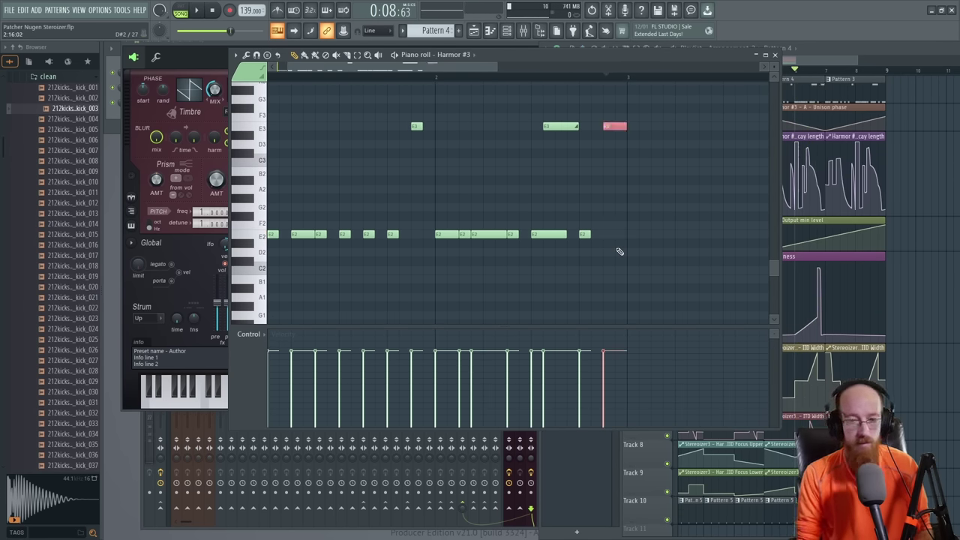
pyautogui.hotkey('ctrl', 'Up')
pyautogui.press('space')
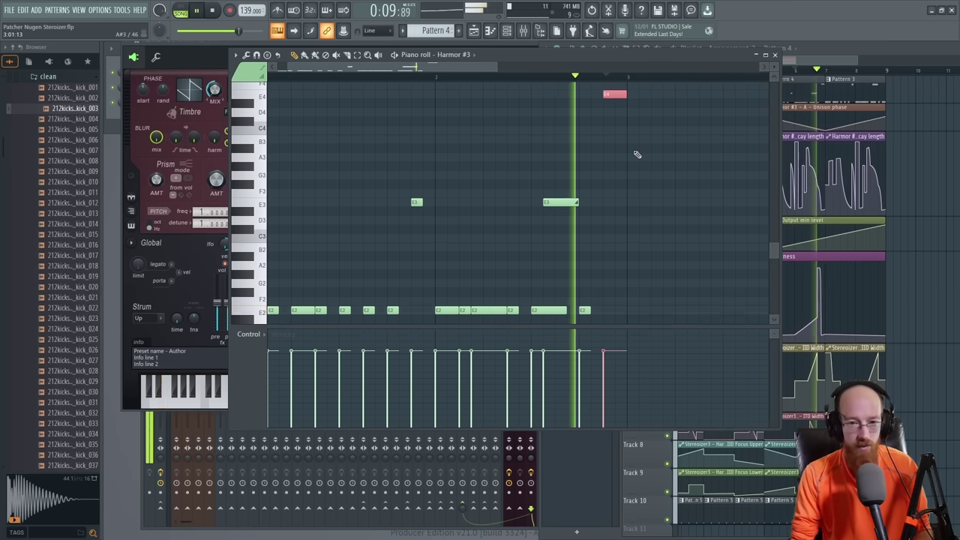
pyautogui.press('space')
pyautogui.press('space')
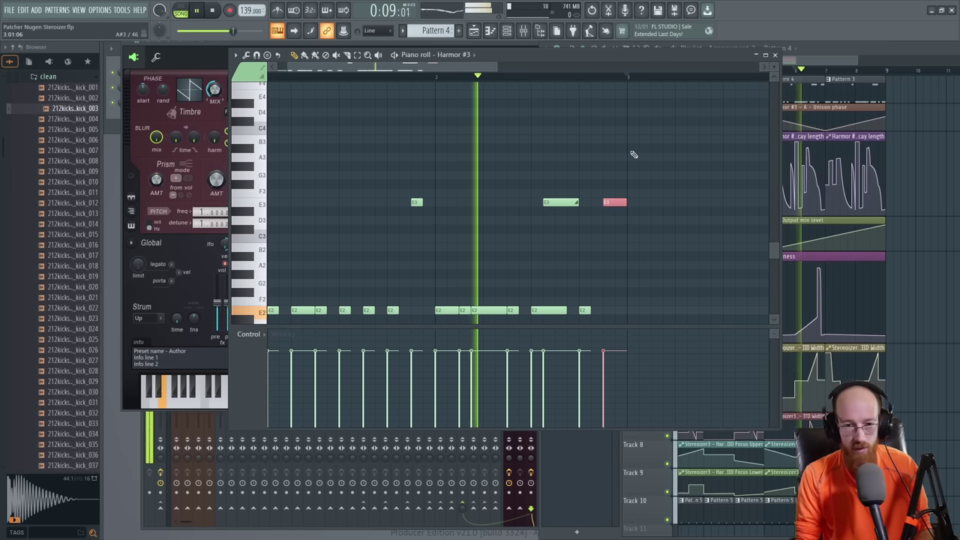
pyautogui.press('space')
# Step: Try Pattern 4's last note at E1 and play it from bar 6
pyautogui.hotkey('ctrl', 'Down')
pyautogui.hotkey('ctrl', 'Down')
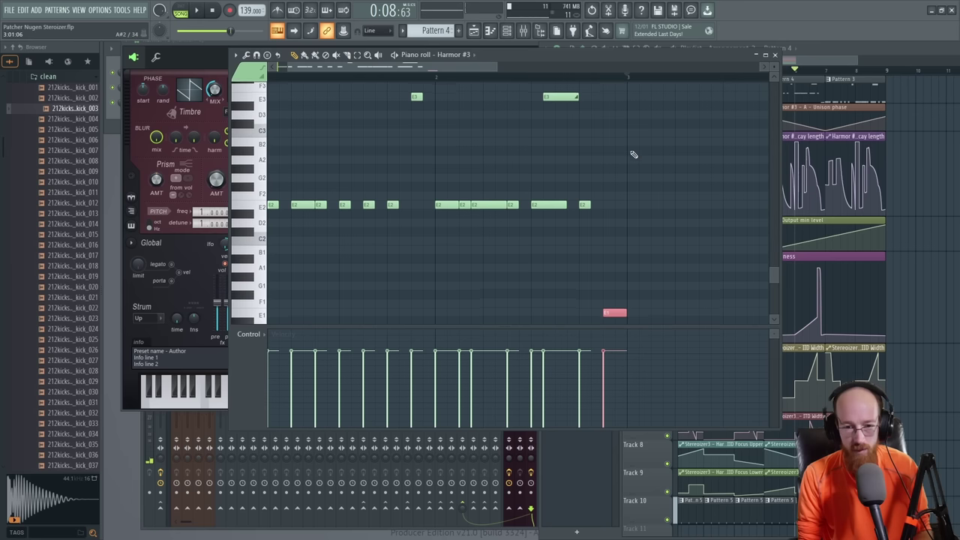
pyautogui.press('space')
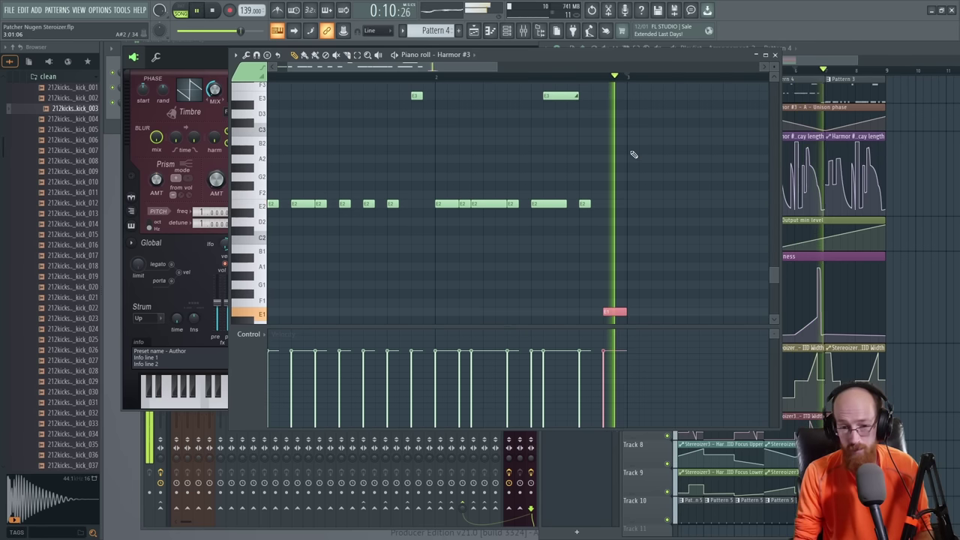
pyautogui.press('space')
# Step: Try Pattern 4's last note at D2 and at A2, playing each from bar 6
pyautogui.hotkey('ctrl', 'Up')
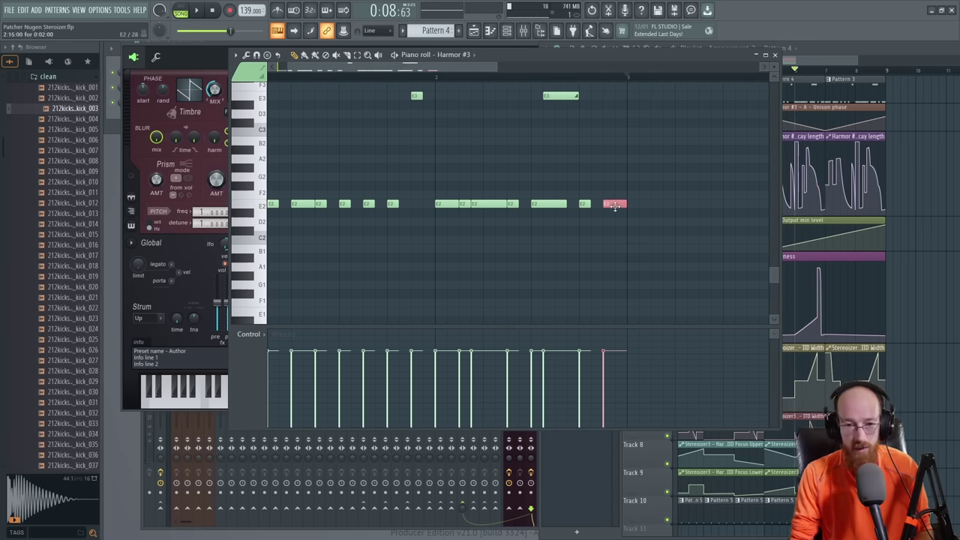
pyautogui.moveTo(614, 206); pyautogui.dragTo(616, 224)
pyautogui.press('space')
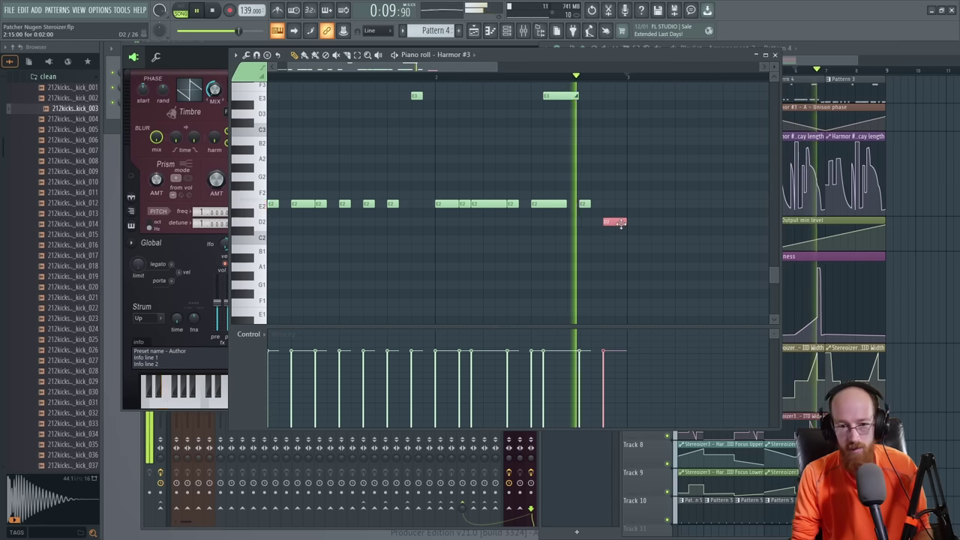
pyautogui.press('space')
pyautogui.moveTo(615, 217); pyautogui.dragTo(615, 159)
pyautogui.press('space')
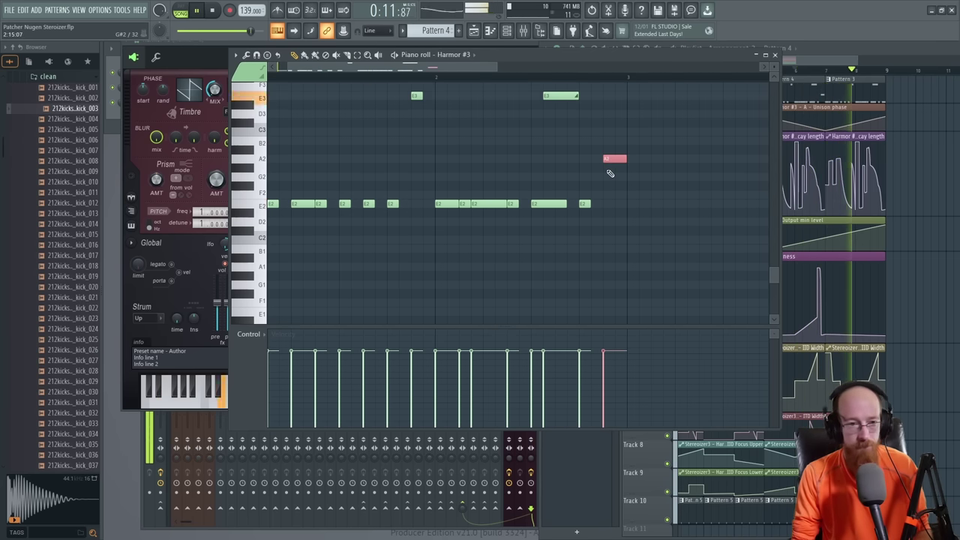
# Step: Play the song from the start and again from bar 6 to hear the A2 ending note
pyautogui.click(814, 68)
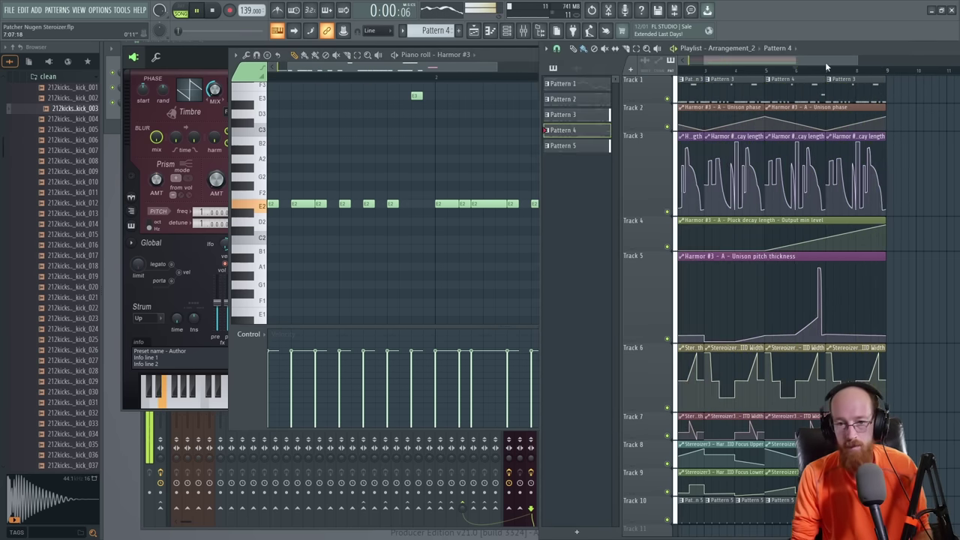
pyautogui.moveTo(795, 64); pyautogui.dragTo(773, 63)
pyautogui.scroll(-2, 800, 160)
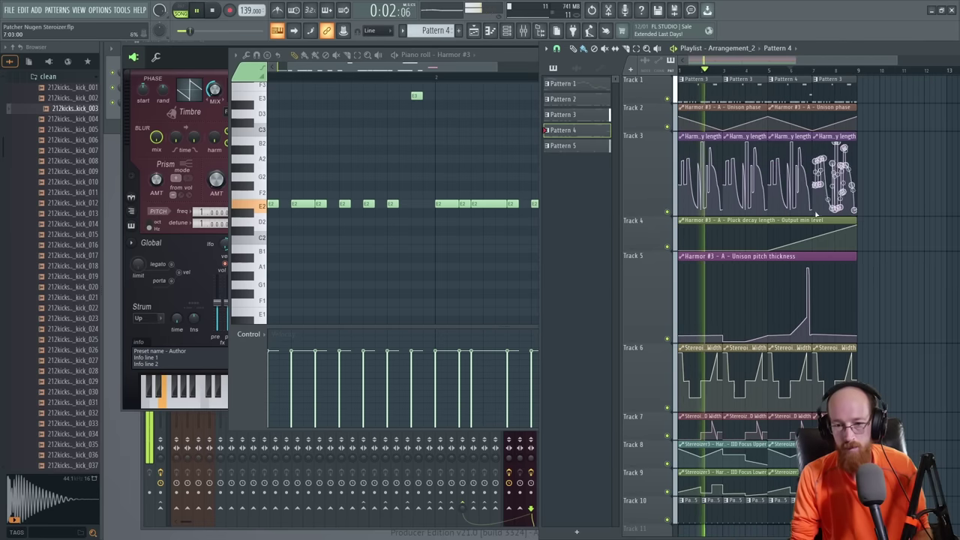
pyautogui.press('space')
pyautogui.click(790, 69)
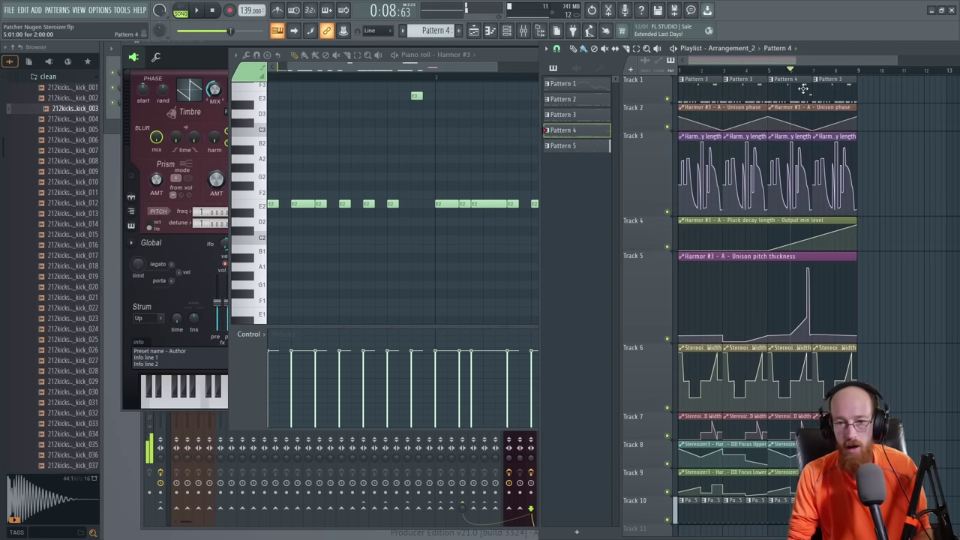
pyautogui.click(495, 68)
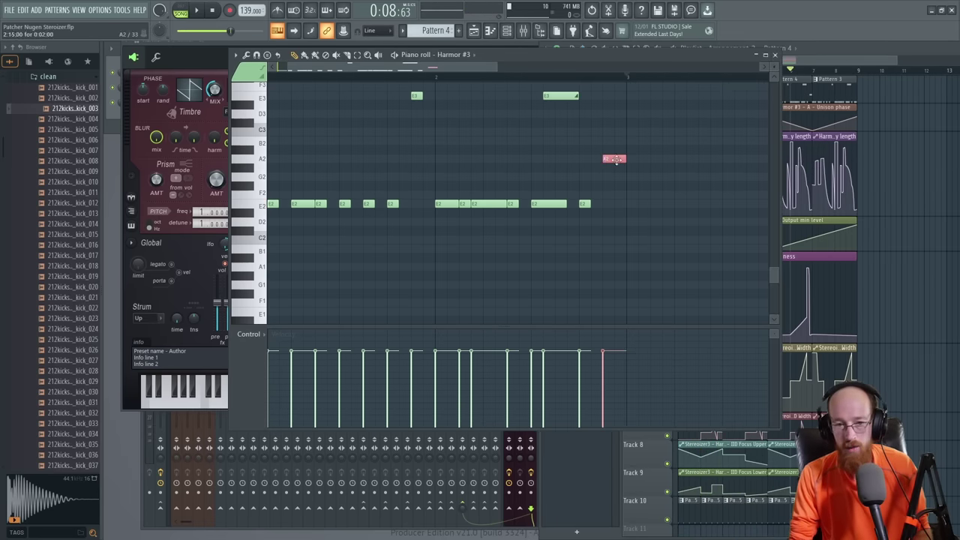
pyautogui.click(815, 55)
pyautogui.press('space')
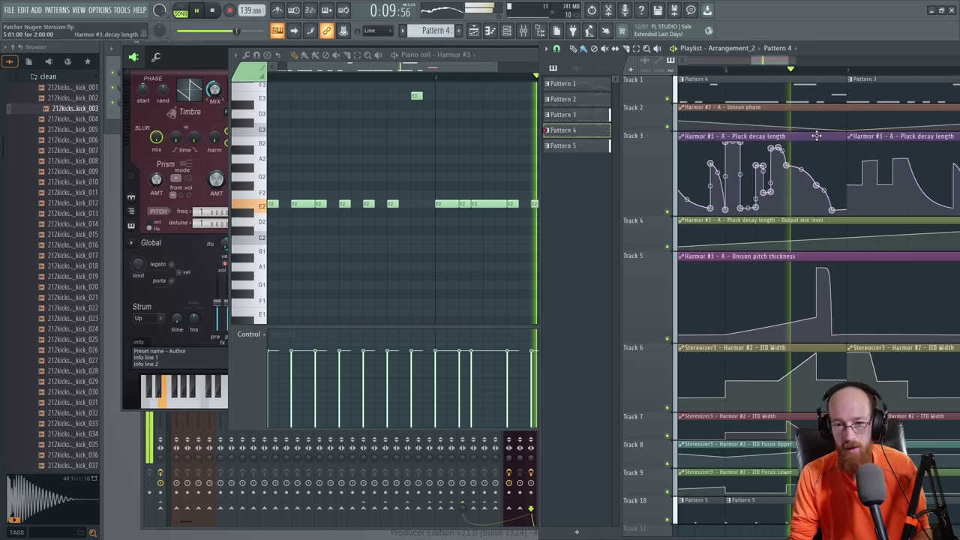
pyautogui.press('space')
# Step: Add two unison phase points shortly before bar 7, testing the 6:16:00 point at 89% and at a low level
pyautogui.moveTo(821, 129); pyautogui.dragTo(821, 129)
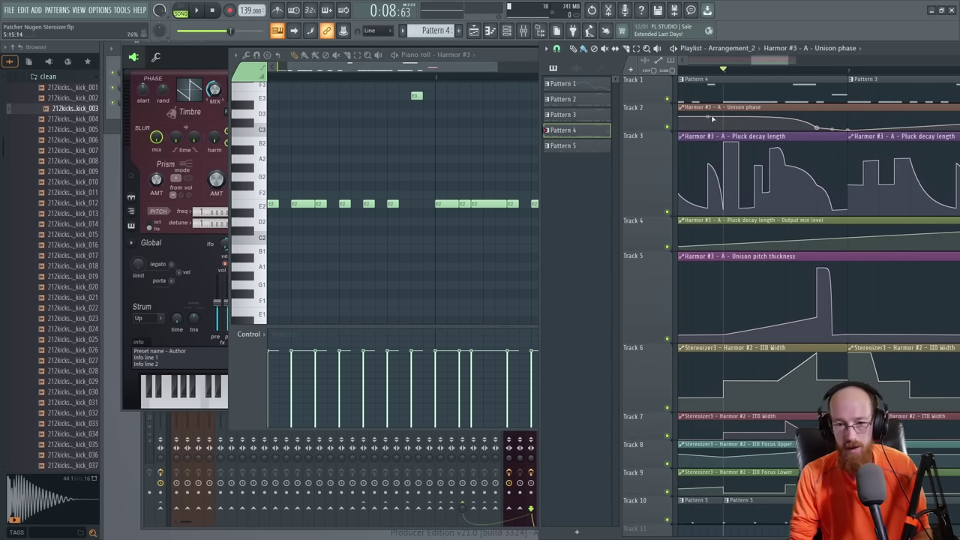
pyautogui.moveTo(713, 119); pyautogui.dragTo(708, 116)
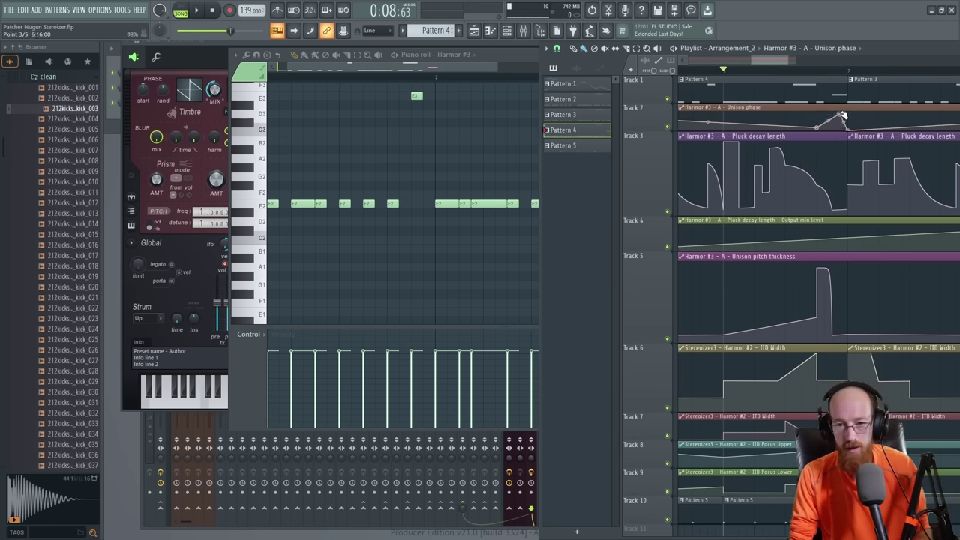
pyautogui.press('space')
pyautogui.moveTo(841, 116)
pyautogui.mouseDown()
pyautogui.moveTo(836, 109)
pyautogui.moveTo(842, 131)
pyautogui.mouseUp()
# Step: Play the end of bar 6 repeatedly to audition the transition into bar 7
pyautogui.press('space')
pyautogui.press('space')
pyautogui.press('space')
pyautogui.press('space')
pyautogui.press('space')
pyautogui.press('space')
pyautogui.press('space')
pyautogui.press('space')
pyautogui.press('space')
pyautogui.press('space')
pyautogui.press('space')
pyautogui.press('space')
pyautogui.press('space')
pyautogui.scroll(-2, 851, 221)
pyautogui.scroll(2, 852, 221)
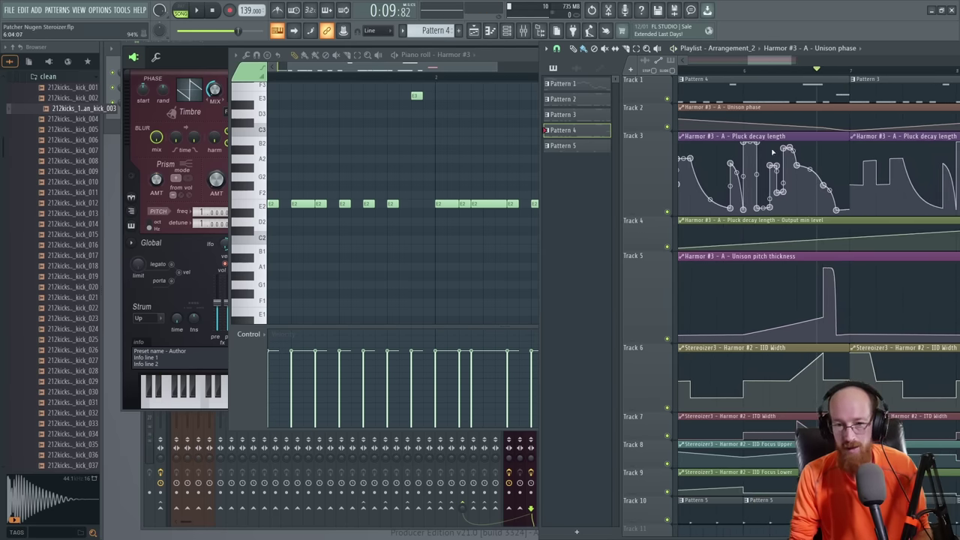
# Step: Make the pluck decay length clip at bar 5 unique and raise its tail near 6:15:00 to a peak before bar 7
pyautogui.click(681, 140)
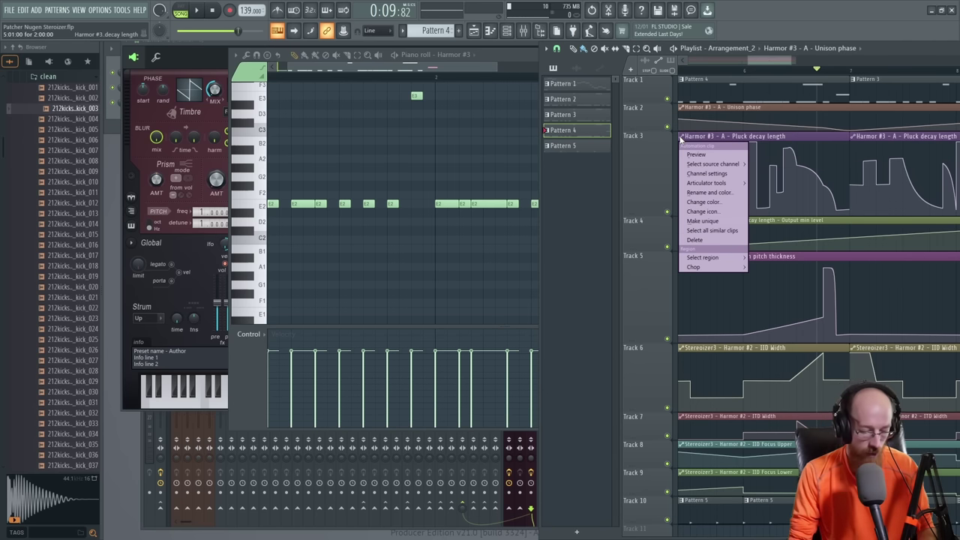
pyautogui.press('u')
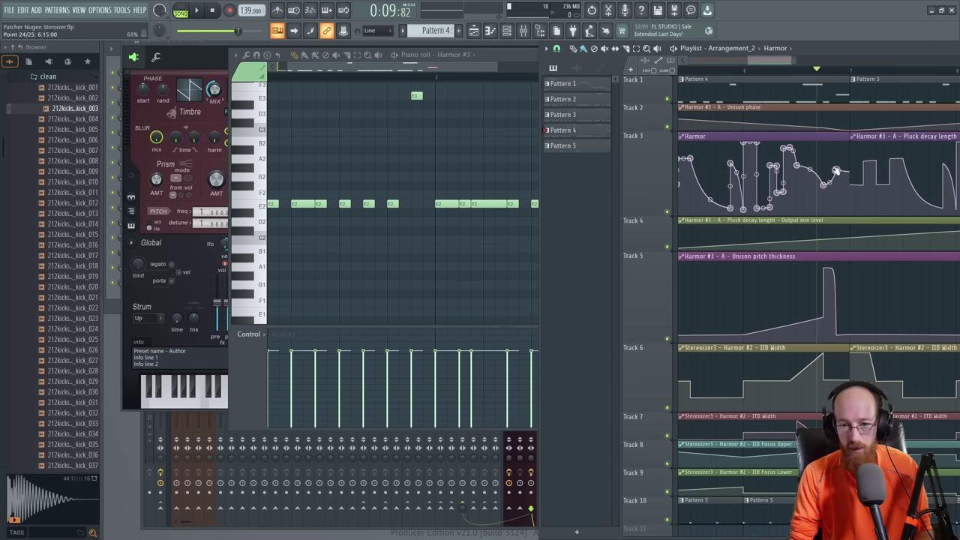
pyautogui.press('space')
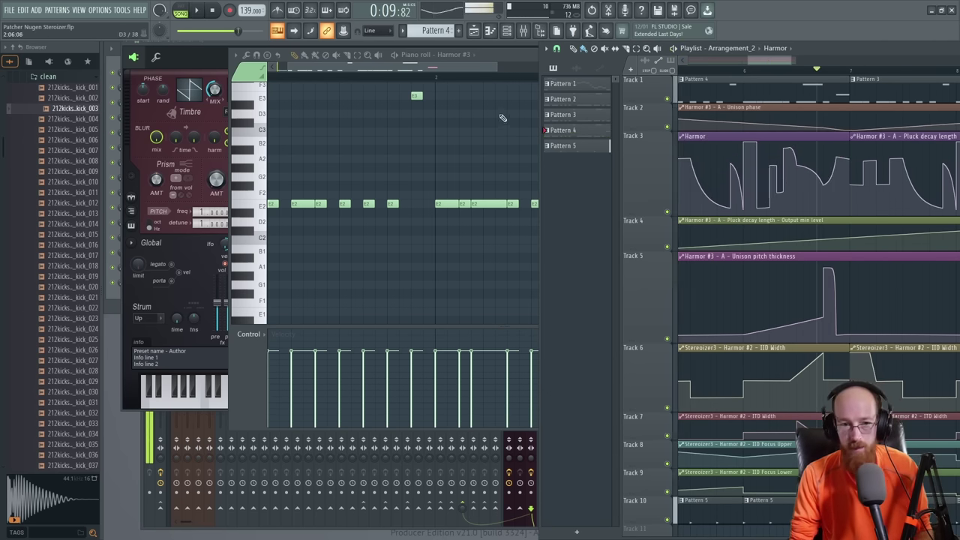
# Step: Move Pattern 4's last note from A2 down to E2 and play the transition into bar 7
pyautogui.click(476, 68)
pyautogui.press('space')
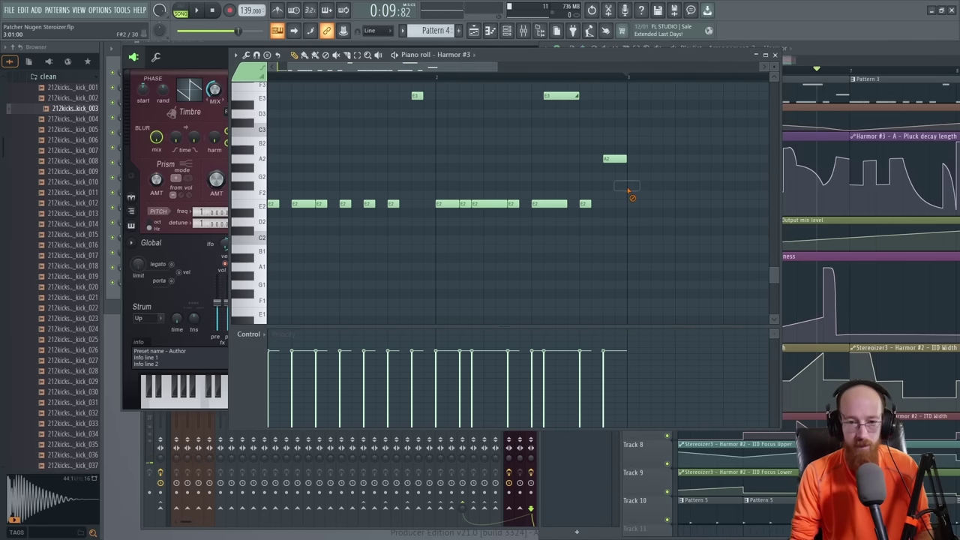
pyautogui.moveTo(620, 162); pyautogui.dragTo(619, 206)
pyautogui.press('space')
pyautogui.press('space')
pyautogui.click(840, 158)
pyautogui.press('space')
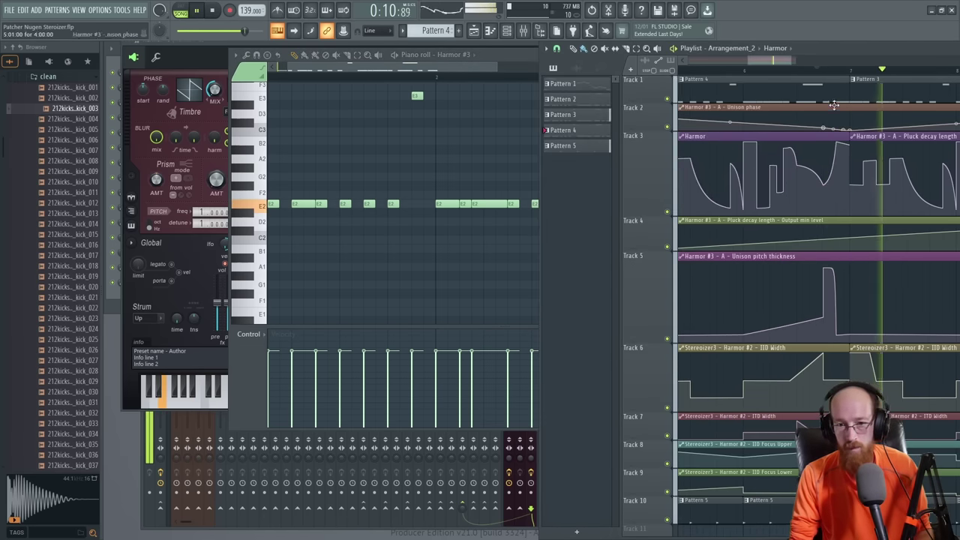
# Step: Raise the unison phase point at 6:16:00 into a small bump before bar 7 while playing the section
pyautogui.press('space')
pyautogui.press('space')
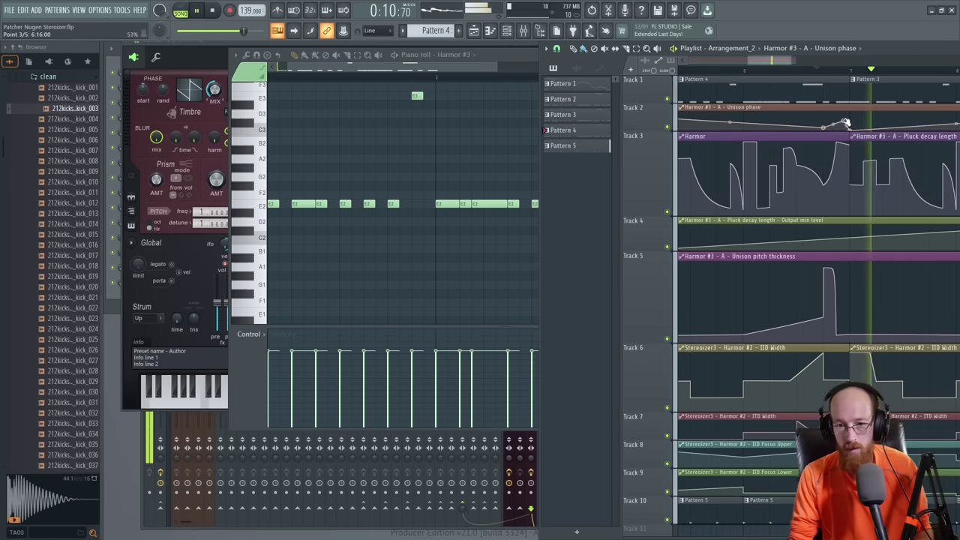
pyautogui.press('space')
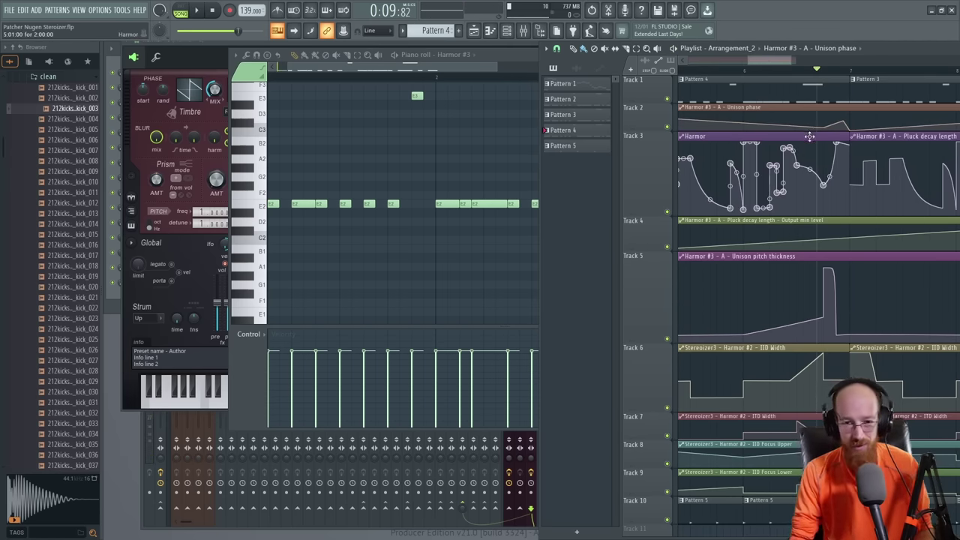
pyautogui.scroll(-2, 810, 135)
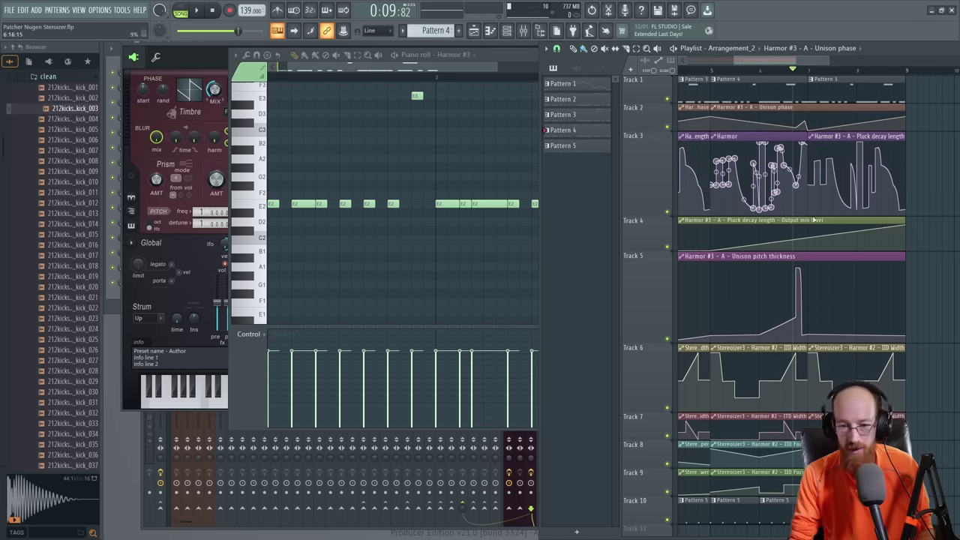
pyautogui.scroll(-3, 802, 247)
pyautogui.scroll(3, 781, 244)
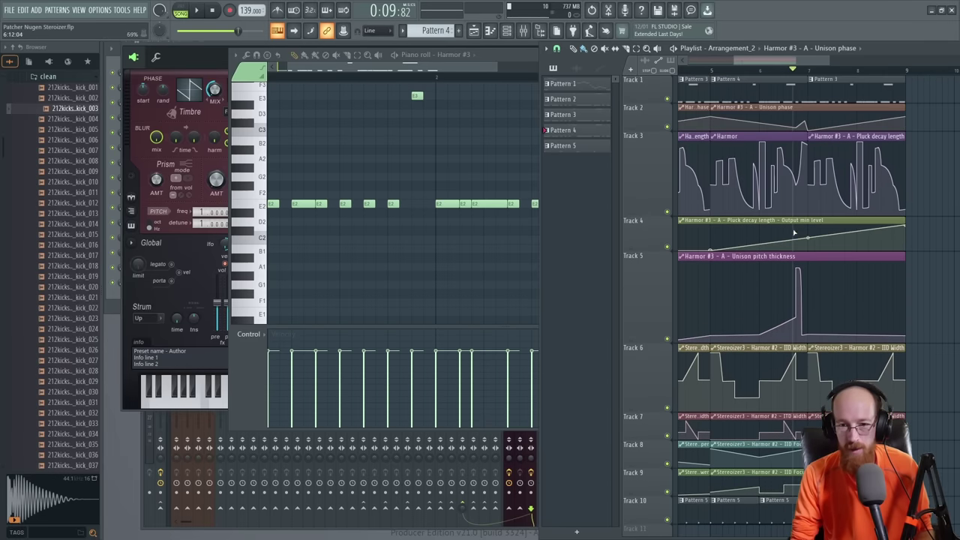
pyautogui.scroll(-4, 772, 281)
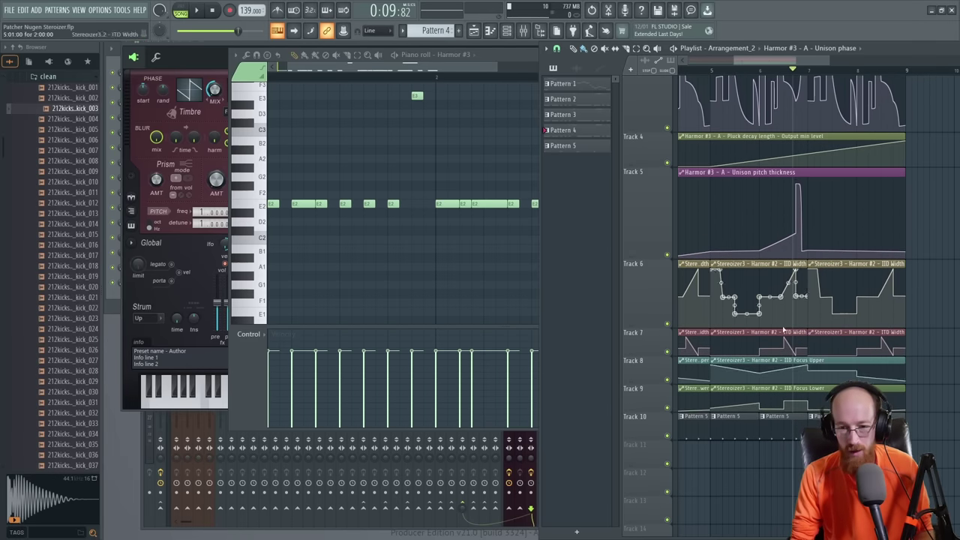
pyautogui.scroll(4, 787, 280)
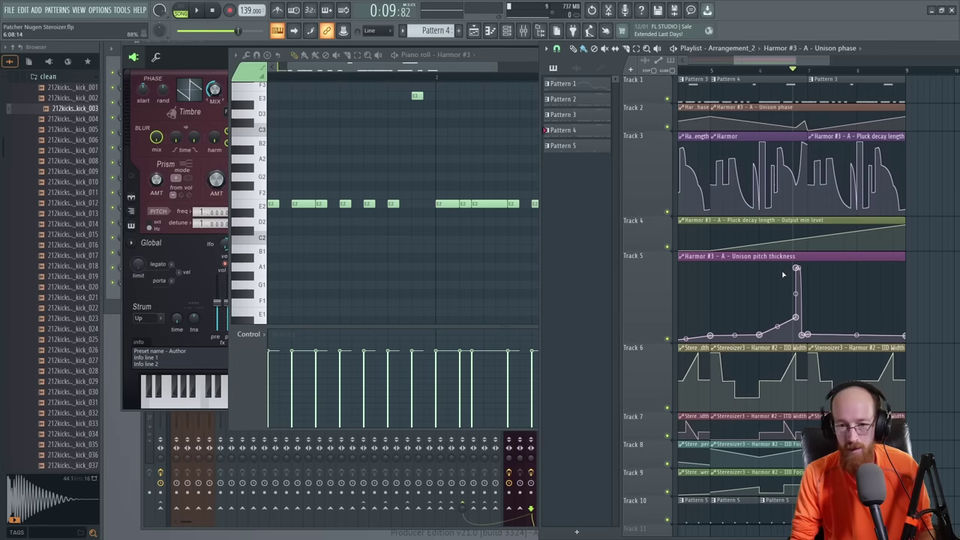
pyautogui.scroll(2, 813, 92)
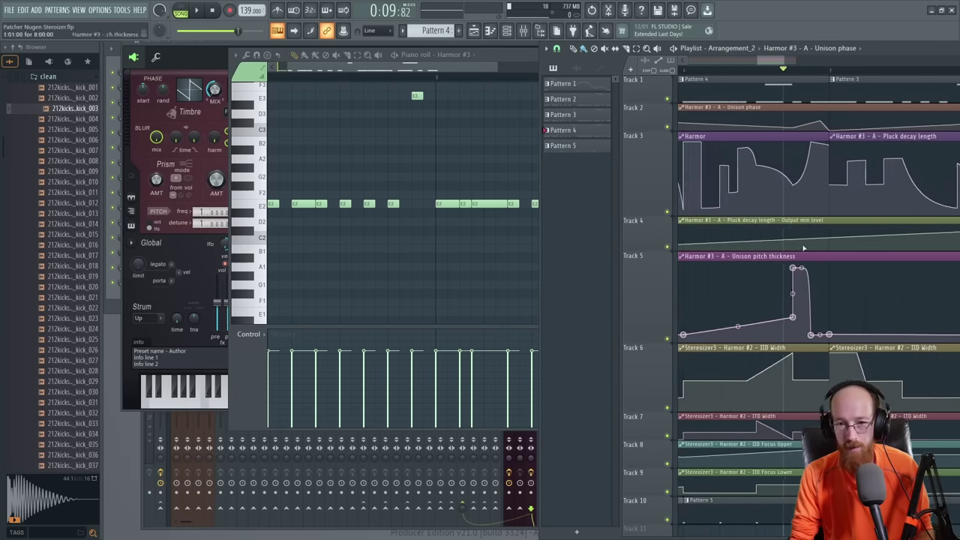
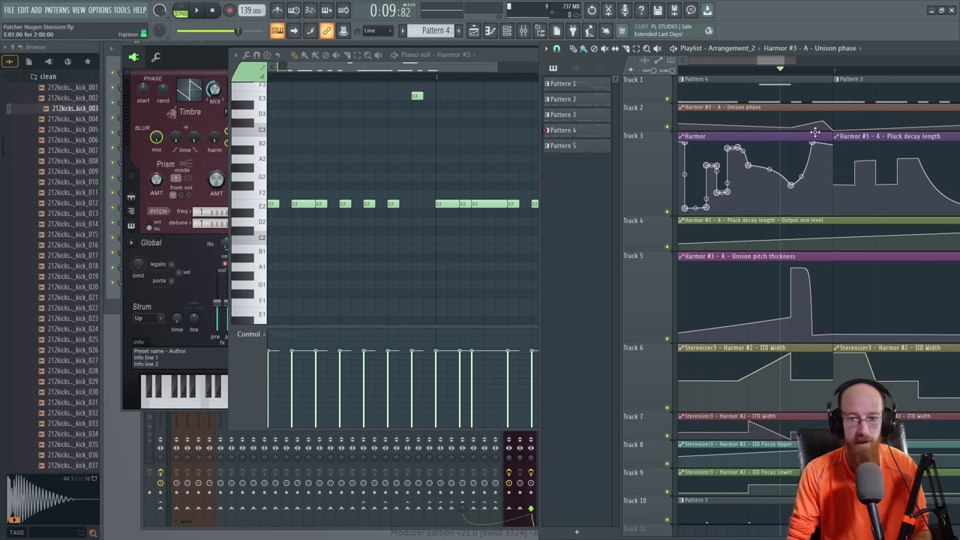
# Step: Play the arrangement from the end of bar 6 to the start of bar 8 to audition the transition
pyautogui.scroll(-3, 814, 132)
pyautogui.press('space')
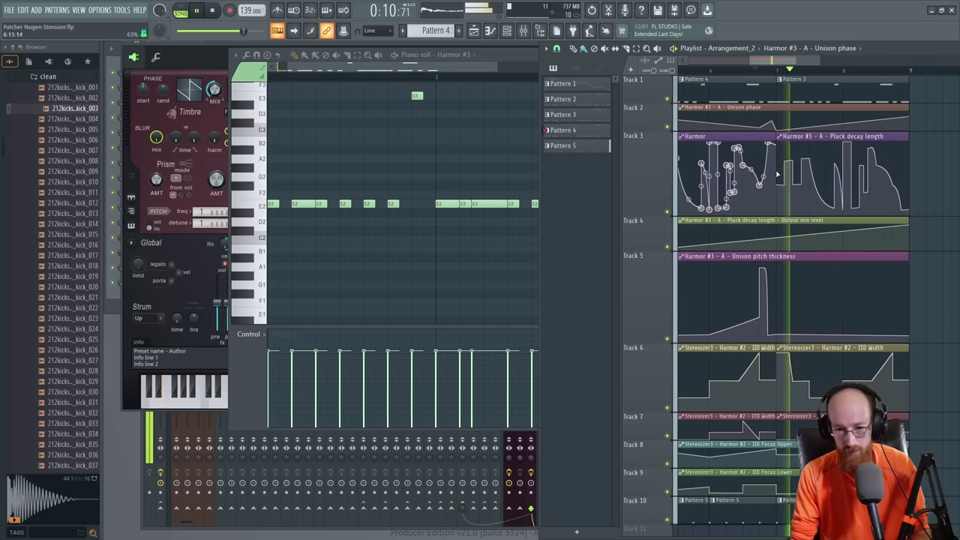
pyautogui.scroll(3, 818, 217)
pyautogui.moveTo(848, 218); pyautogui.dragTo(745, 180)
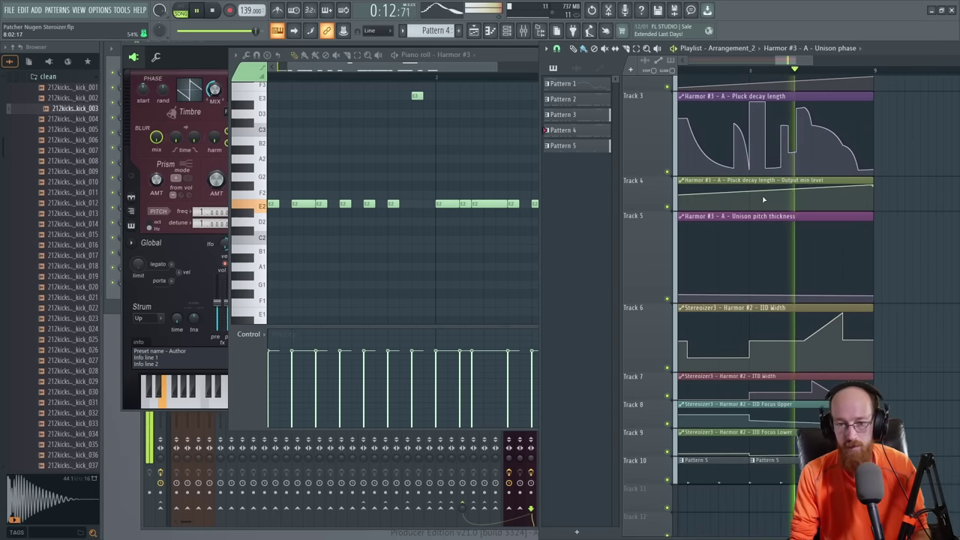
pyautogui.press('space')
pyautogui.scroll(-3, 737, 248)
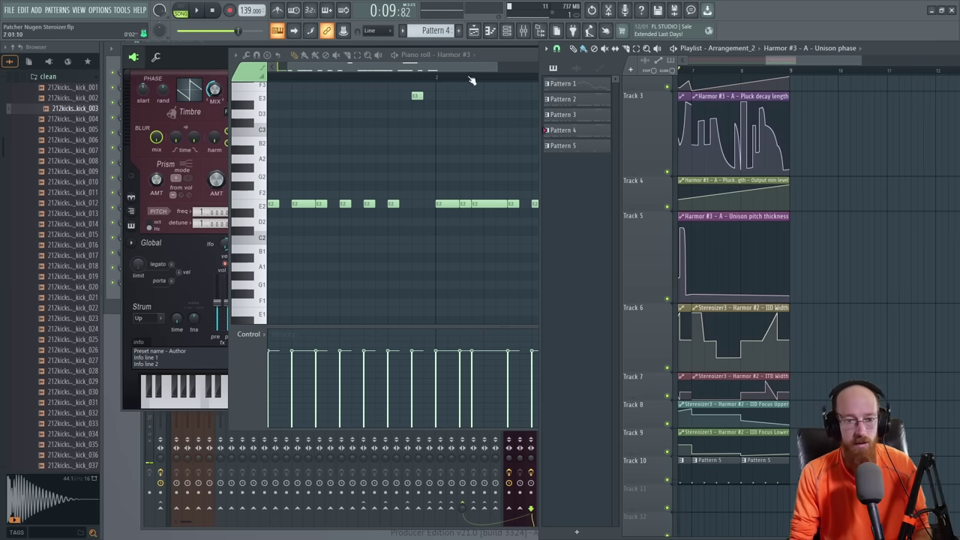
# Step: Close the piano roll and create an automation clip for Harmor's unison panning in the playlist
pyautogui.click(476, 79)
pyautogui.click(774, 54)
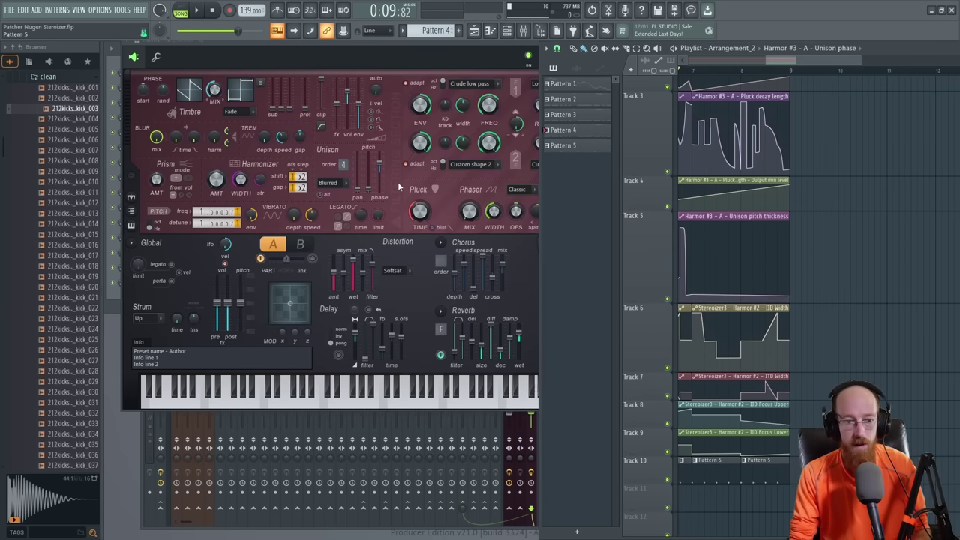
pyautogui.moveTo(791, 62); pyautogui.dragTo(705, 61)
pyautogui.scroll(-2, 753, 167)
pyautogui.scroll(2, 758, 169)
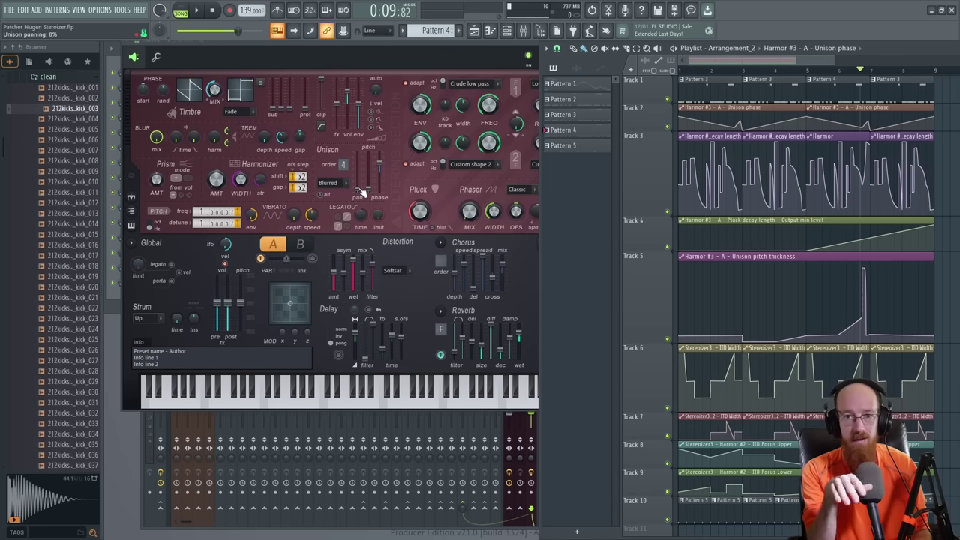
pyautogui.scroll(-3, 696, 294)
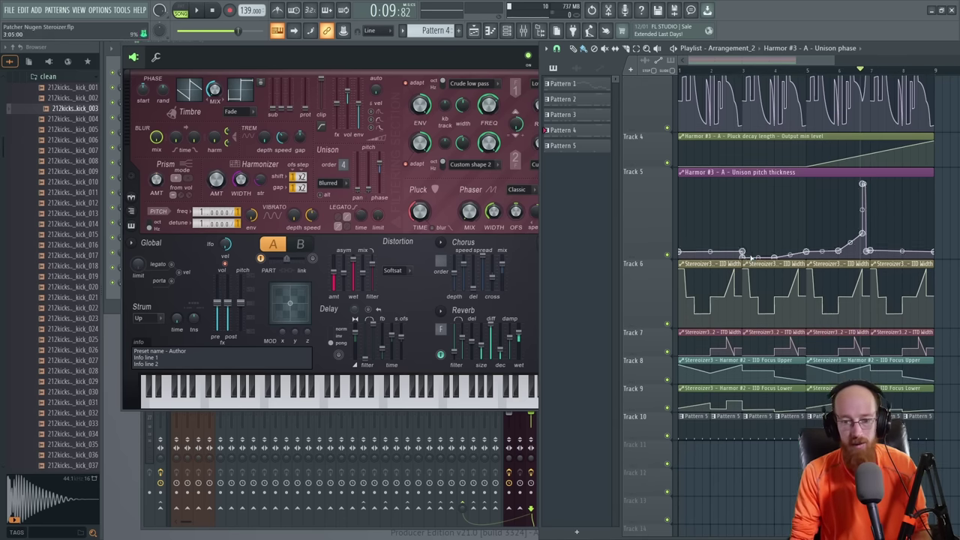
pyautogui.moveTo(707, 315); pyautogui.dragTo(913, 399)
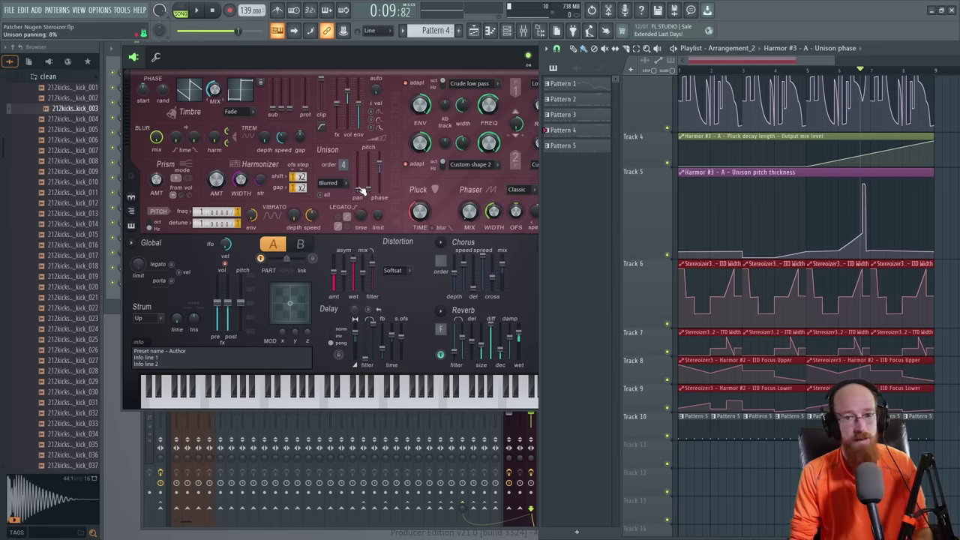
pyautogui.rightClick(363, 191)
pyautogui.press('c')
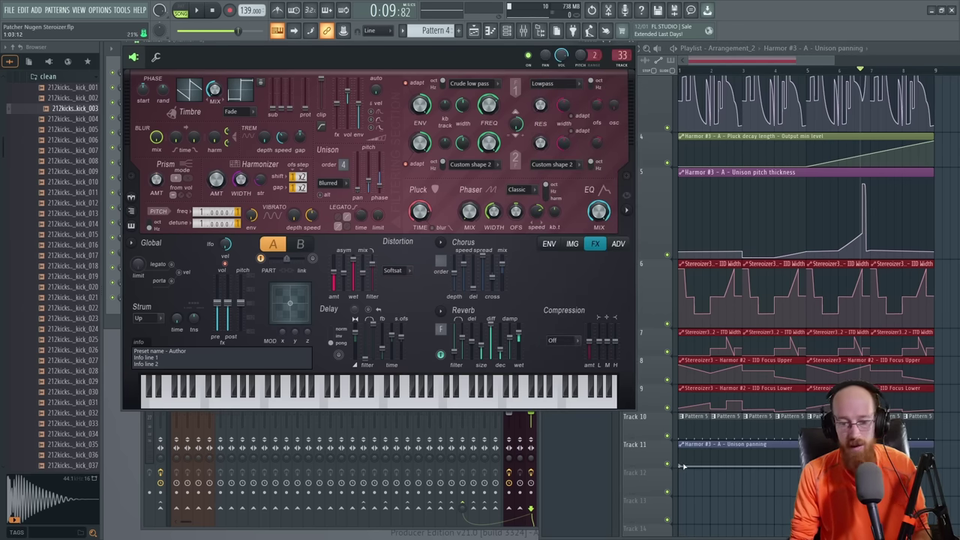
# Step: Shape the unison panning clip with a raised start and stepped high and low levels across the eight bars, and play it
pyautogui.click(681, 466)
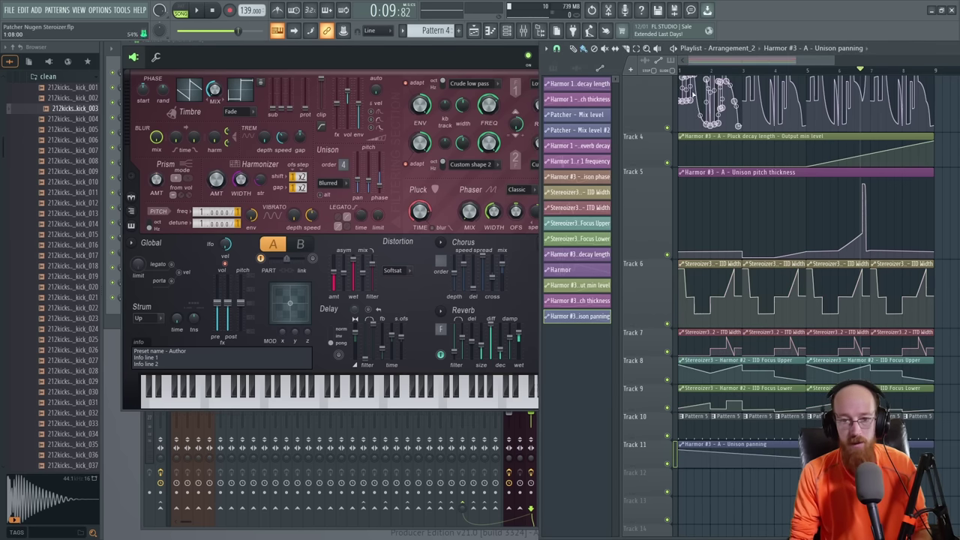
pyautogui.press('space')
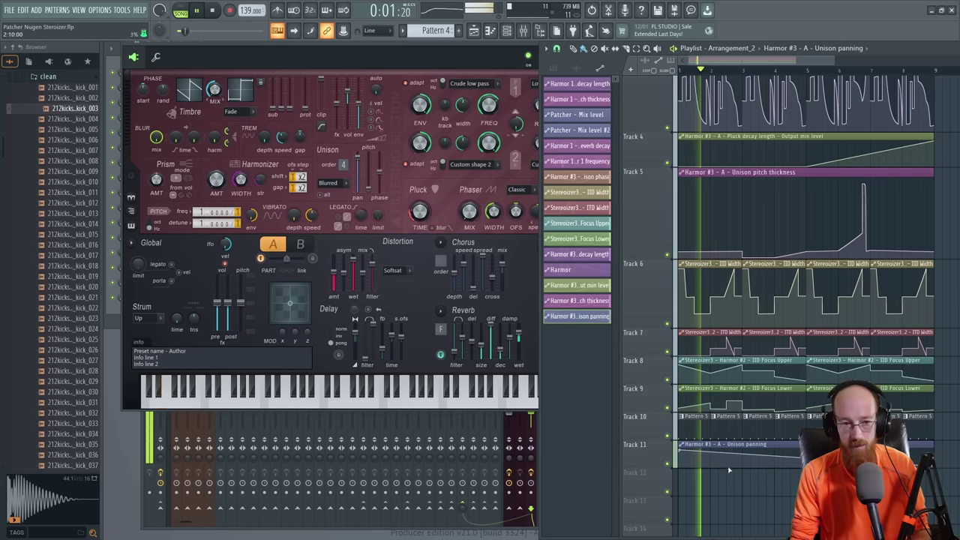
pyautogui.scroll(2, 739, 469)
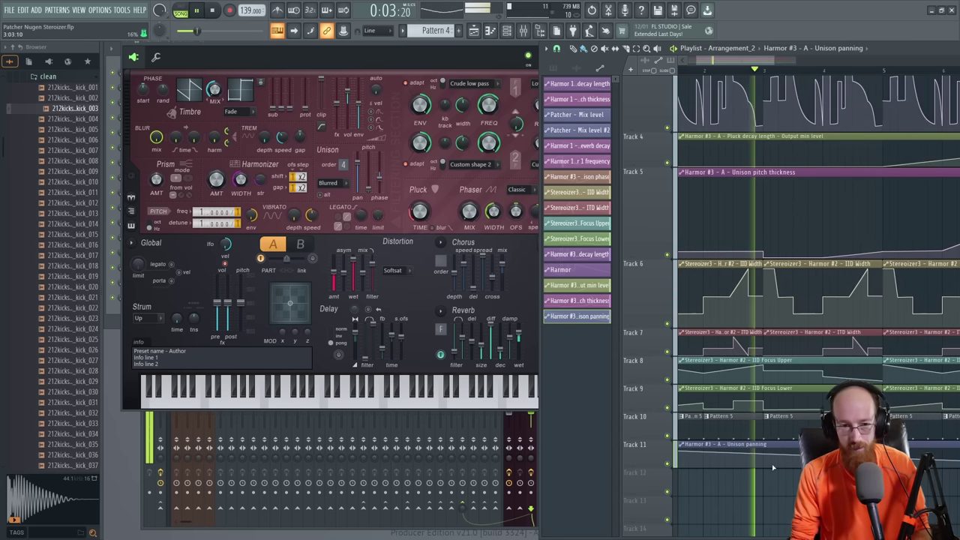
pyautogui.press('space')
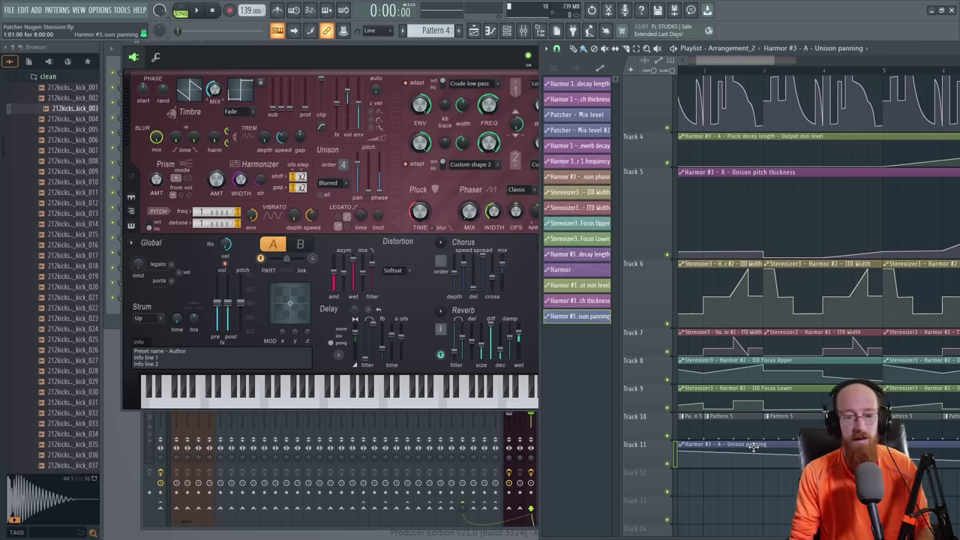
pyautogui.scroll(-5, 745, 455)
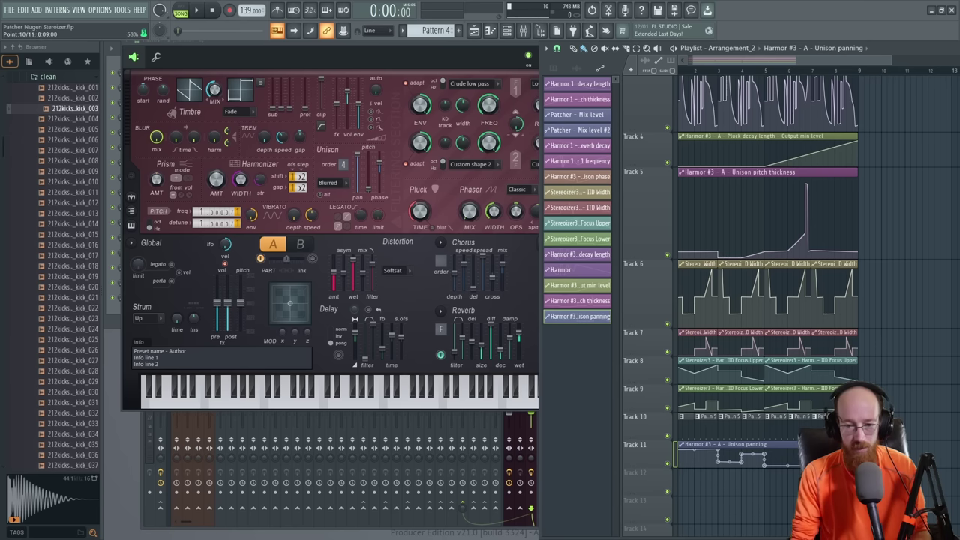
pyautogui.press('space')
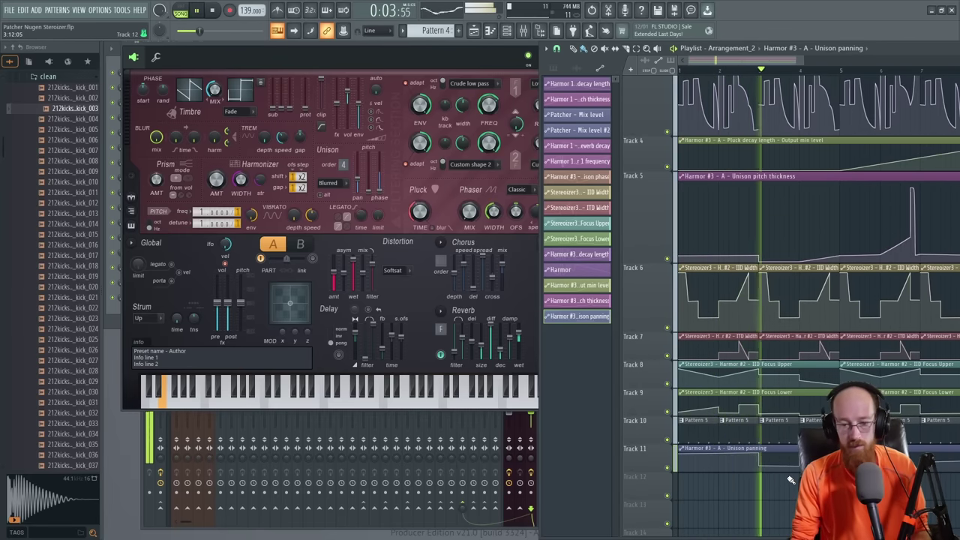
# Step: Shift the clips on Tracks 6 to 11 down one track and move the unison panning clip up to Track 6 during playback
pyautogui.scroll(-3, 742, 438)
pyautogui.moveTo(840, 295); pyautogui.dragTo(627, 467)
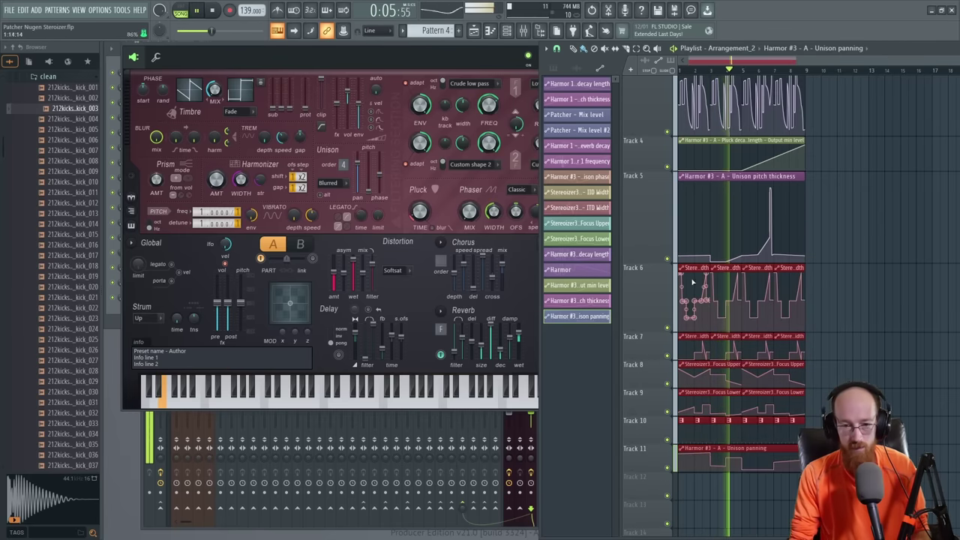
pyautogui.moveTo(691, 336); pyautogui.dragTo(692, 364)
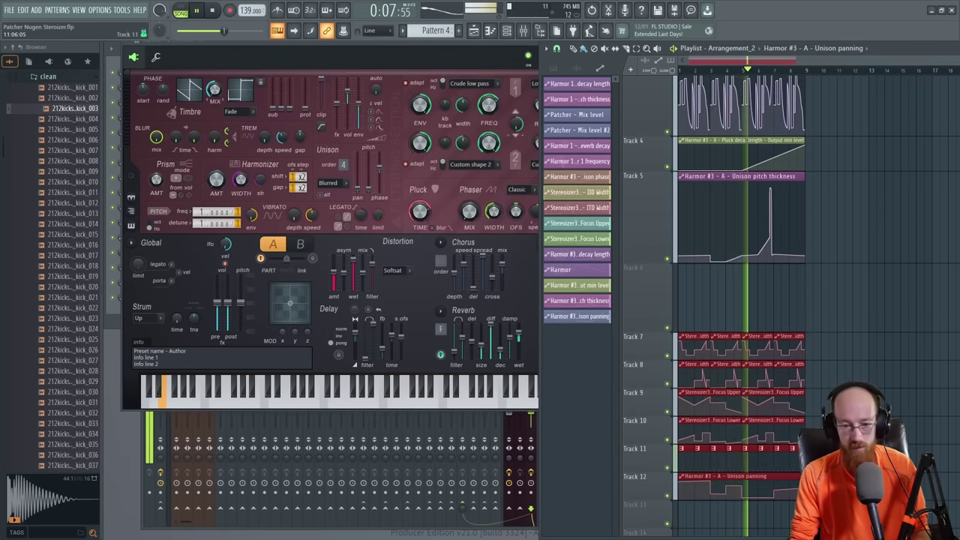
pyautogui.hotkey('ctrl', 'd')
pyautogui.moveTo(728, 478); pyautogui.dragTo(728, 288)
pyautogui.scroll(1, 738, 380)
pyautogui.scroll(3, 787, 337)
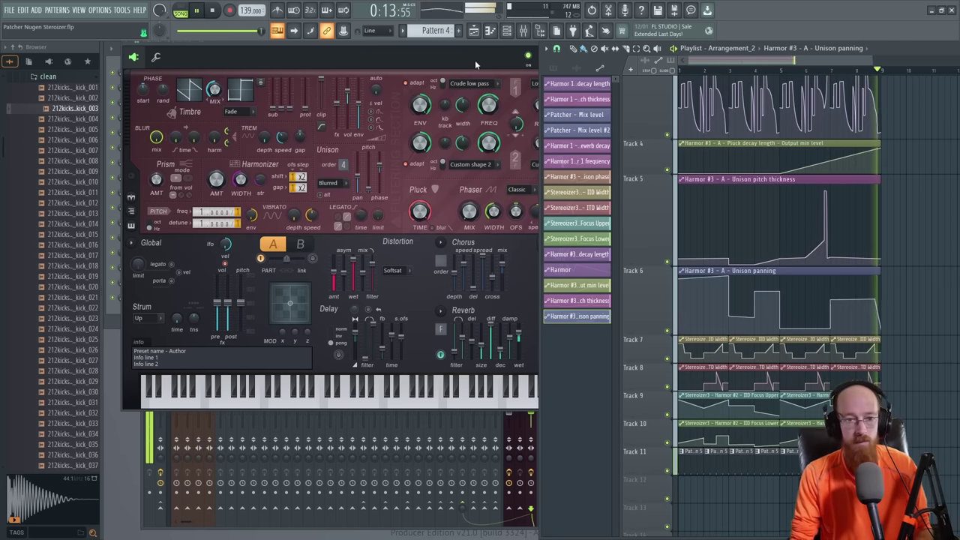
pyautogui.press('space')
# Step: Close Harmor, load OTT in slot 7 of the Harmor #2 mixer insert, and adjust its band thresholds during playback
pyautogui.click(497, 42)
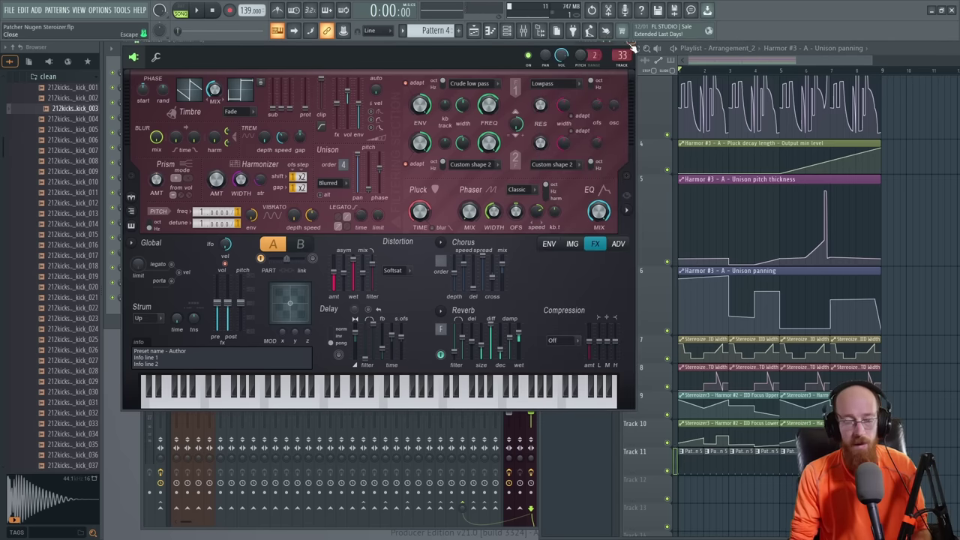
pyautogui.click(632, 46)
pyautogui.click(467, 252)
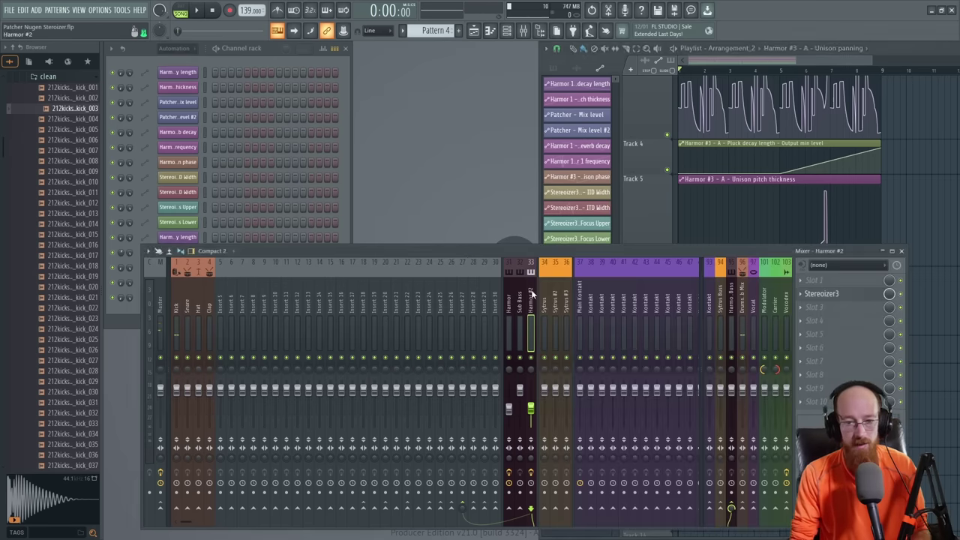
pyautogui.hotkey('alt', 'p')
pyautogui.write('OTTT')
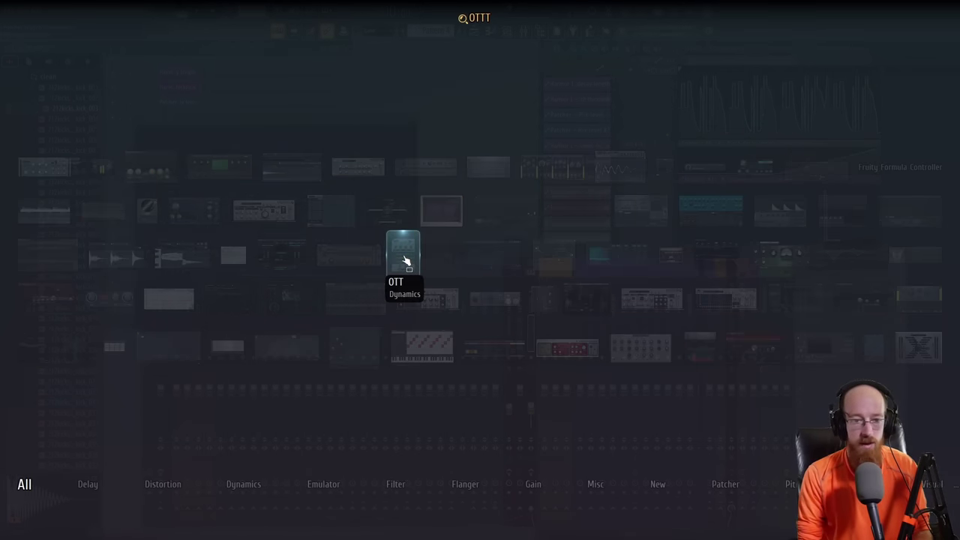
pyautogui.press('Return')
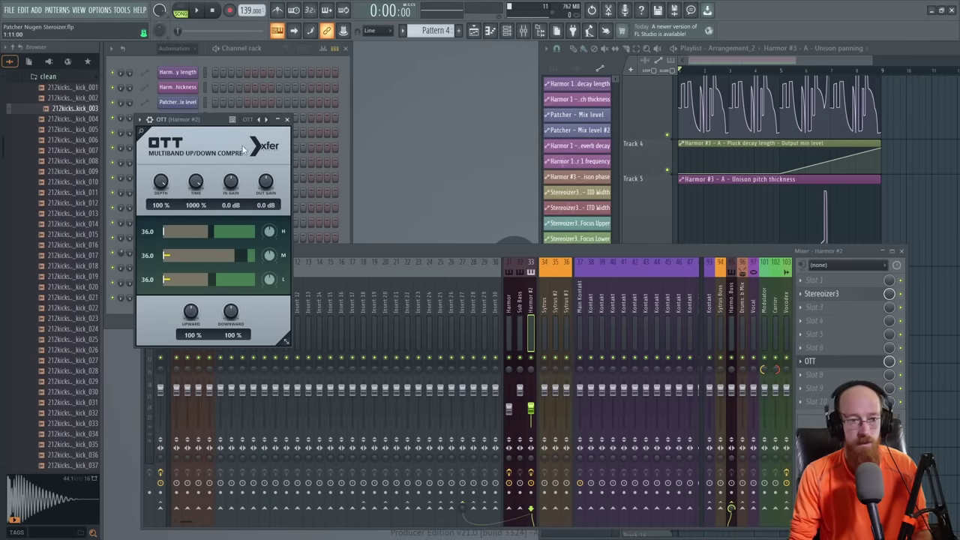
pyautogui.press('space')
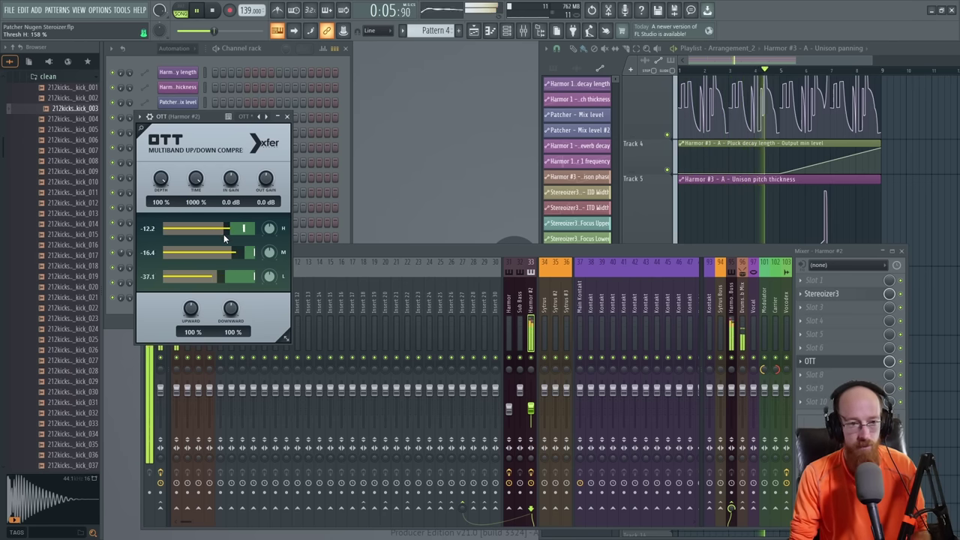
# Step: Add Parametric EQ 2 in slot 5 of the Harmor #2 insert, ahead of OTT
pyautogui.click(842, 363)
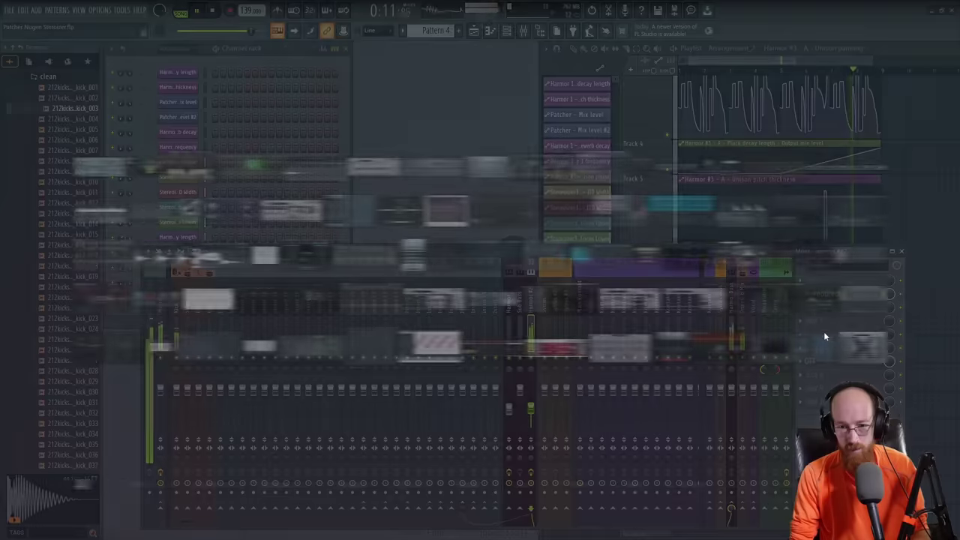
pyautogui.write('par')
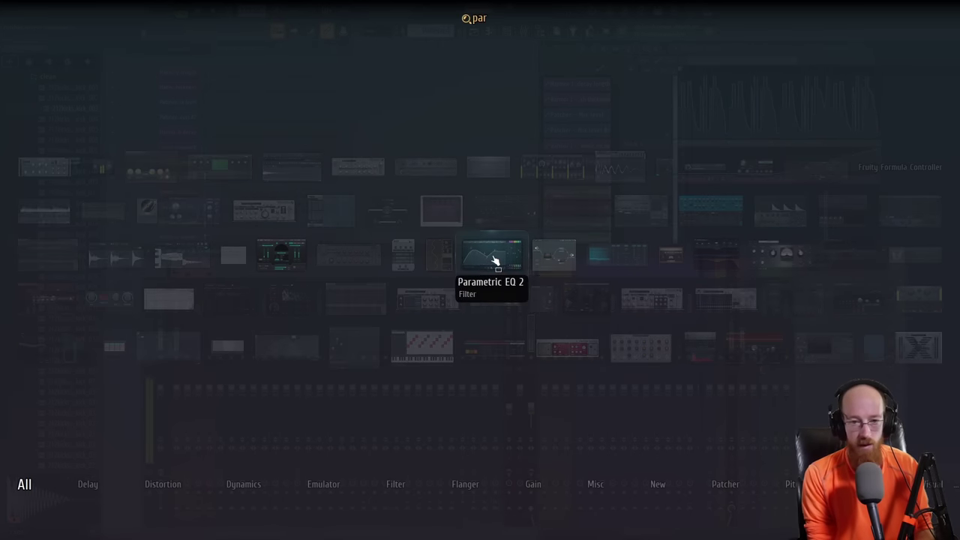
pyautogui.click(495, 259)
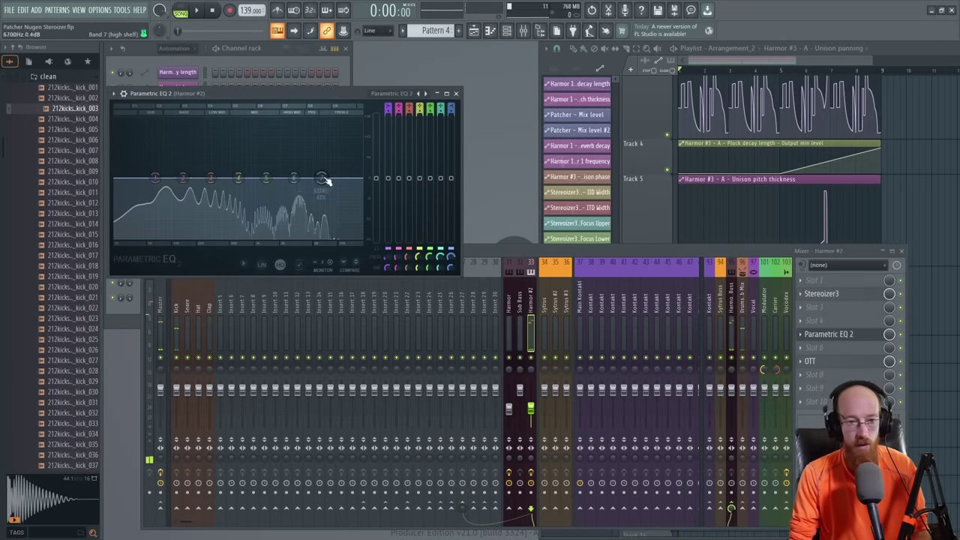
# Step: Cut EQ band 3 in the low mids and band 5 near 2029 Hz by about 14 dB, narrowing band 5 into a notch
pyautogui.moveTo(210, 184); pyautogui.dragTo(214, 225)
pyautogui.moveTo(267, 180); pyautogui.dragTo(279, 225)
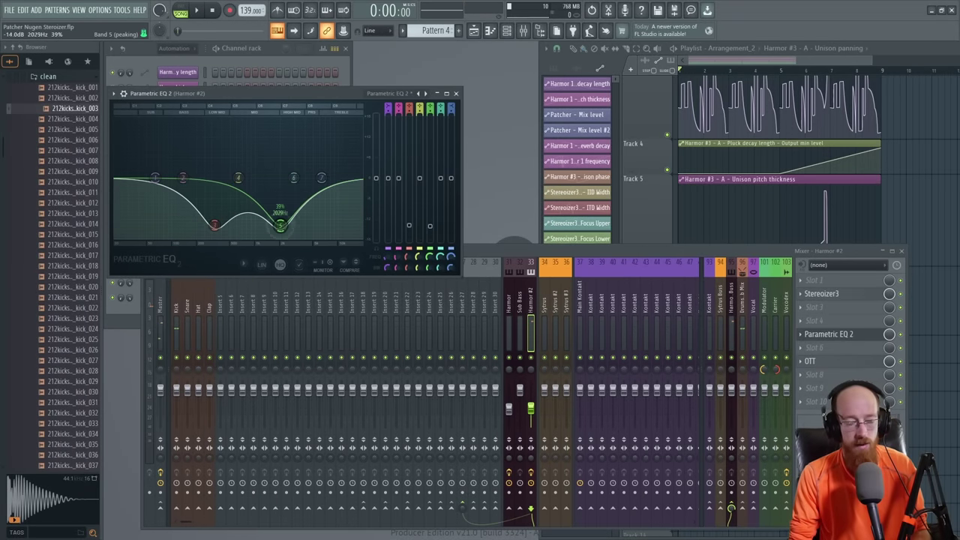
pyautogui.scroll(-5, 280, 225)
pyautogui.scroll(4, 215, 227)
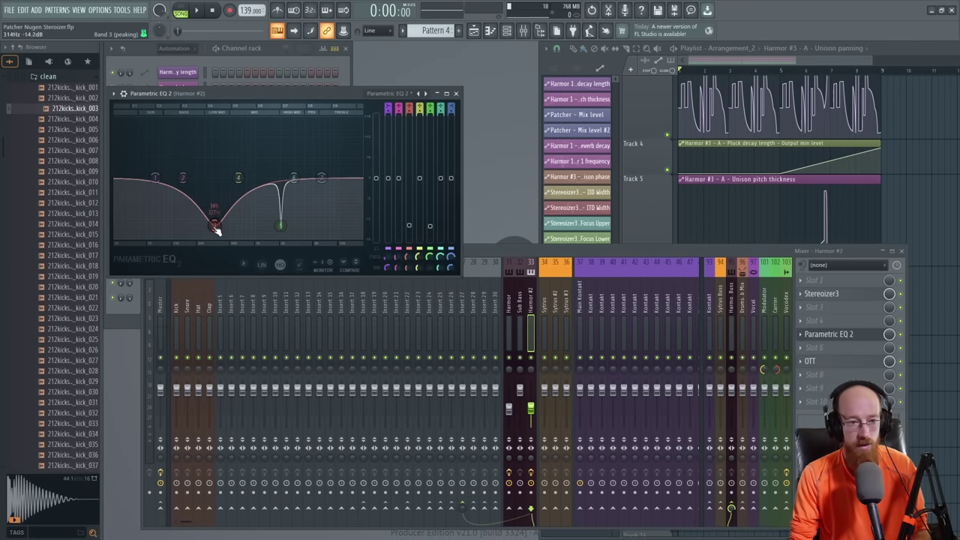
pyautogui.moveTo(215, 226); pyautogui.dragTo(220, 229)
# Step: Boost EQ band 4 strongly near 650 Hz and raise bands 2 and 6 more moderately
pyautogui.moveTo(239, 178); pyautogui.dragTo(240, 117)
pyautogui.moveTo(294, 177); pyautogui.dragTo(306, 150)
pyautogui.moveTo(182, 178); pyautogui.dragTo(182, 141)
# Step: Reduce the heights of playlist Tracks 5 and 4
pyautogui.click(728, 157)
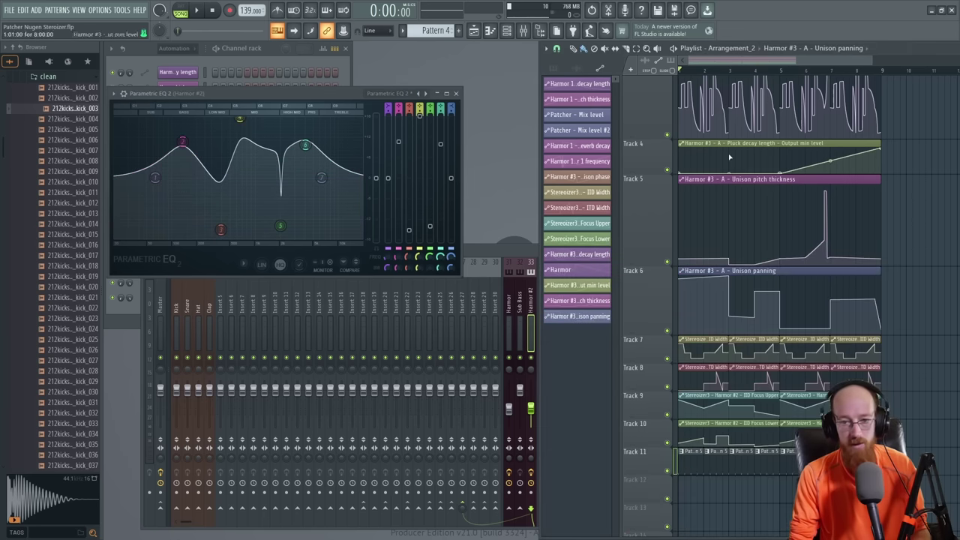
pyautogui.moveTo(660, 263); pyautogui.dragTo(656, 207)
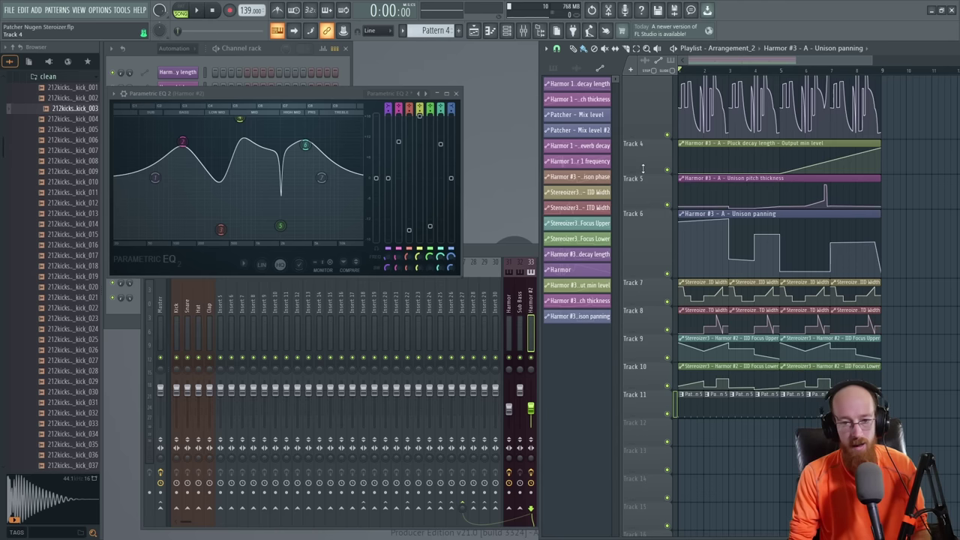
pyautogui.moveTo(643, 170); pyautogui.dragTo(643, 164)
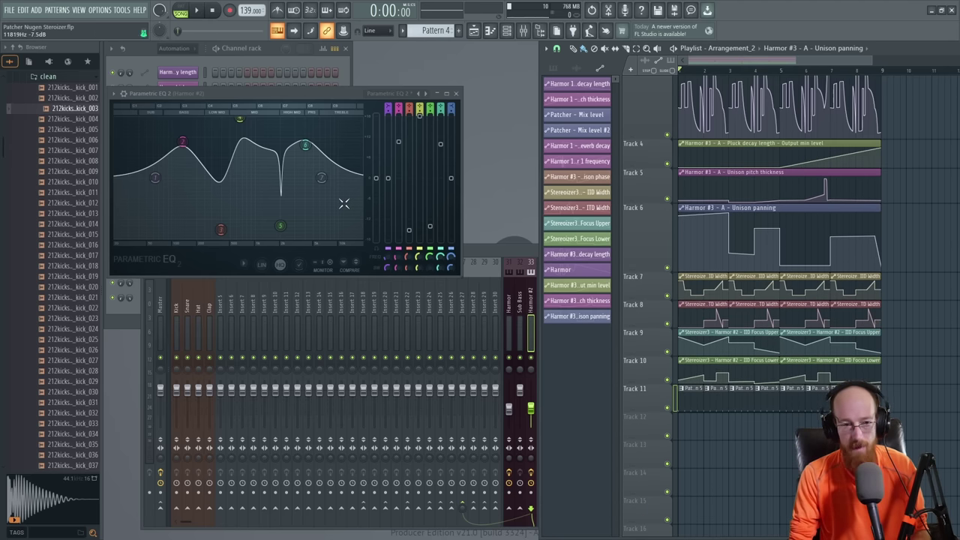
# Step: Move all the Pattern 5 clips from Track 11 down to Track 16
pyautogui.moveTo(689, 399); pyautogui.dragTo(829, 440)
pyautogui.moveTo(829, 398); pyautogui.dragTo(829, 425)
pyautogui.scroll(-3, 719, 364)
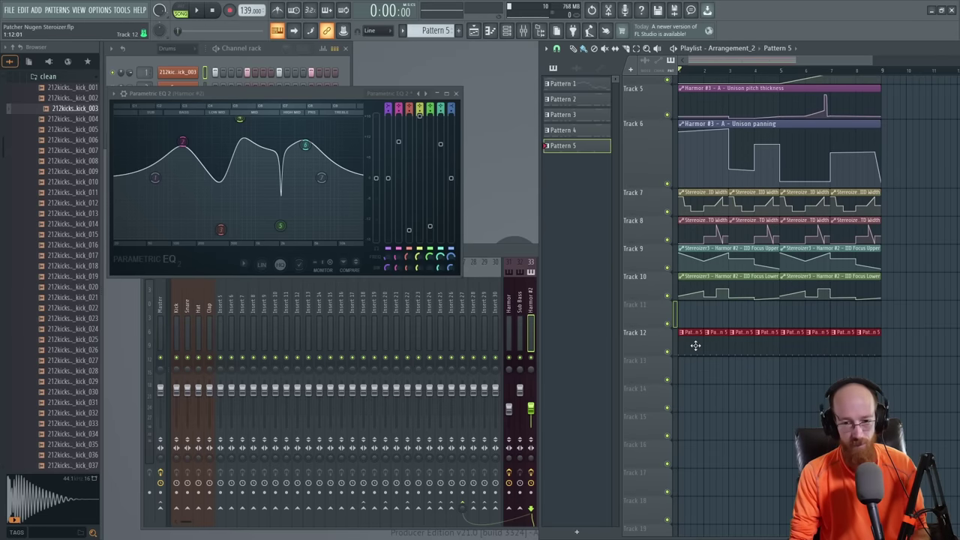
pyautogui.moveTo(695, 350); pyautogui.dragTo(685, 466)
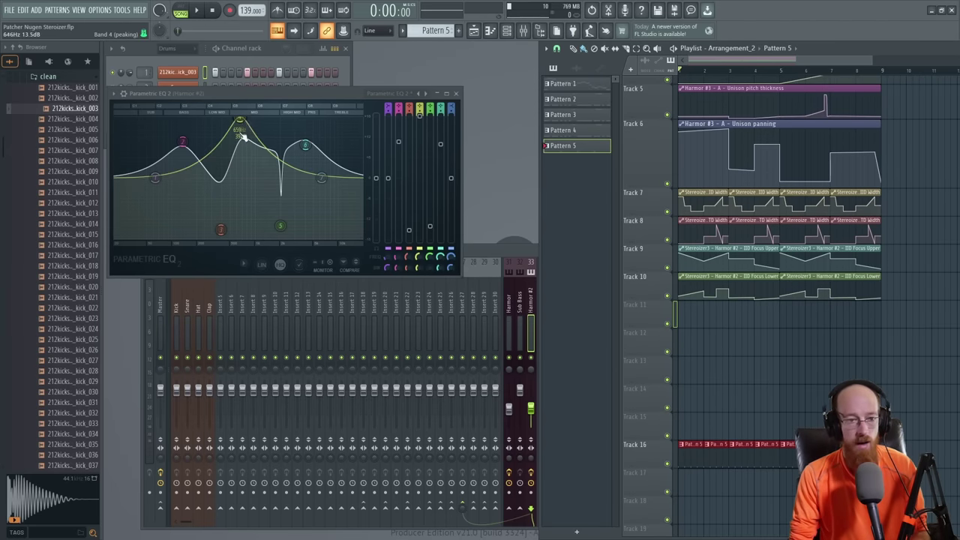
# Step: Narrow EQ band 4 and fine-tune band 2 to about 163 Hz with a 10.6 dB boost
pyautogui.scroll(-5, 241, 122)
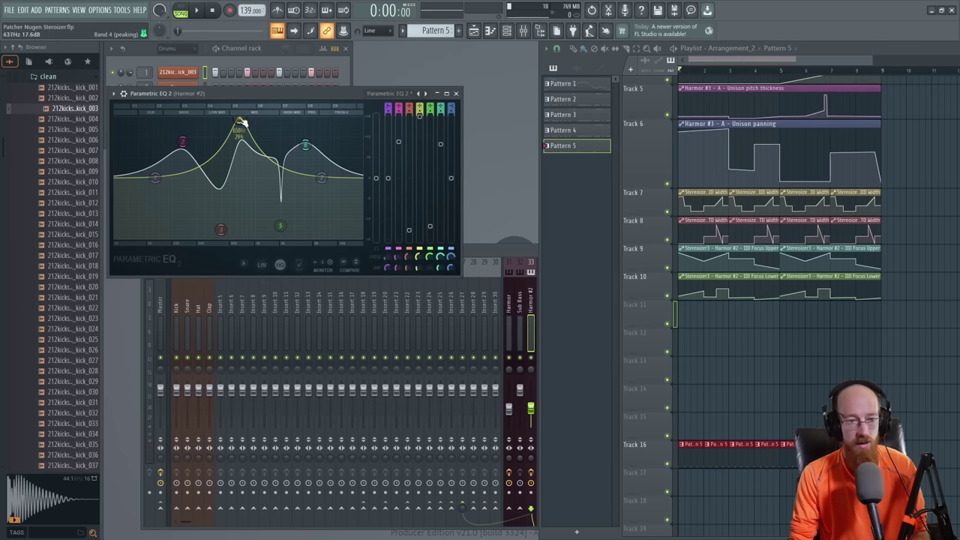
pyautogui.moveTo(183, 140); pyautogui.dragTo(184, 142)
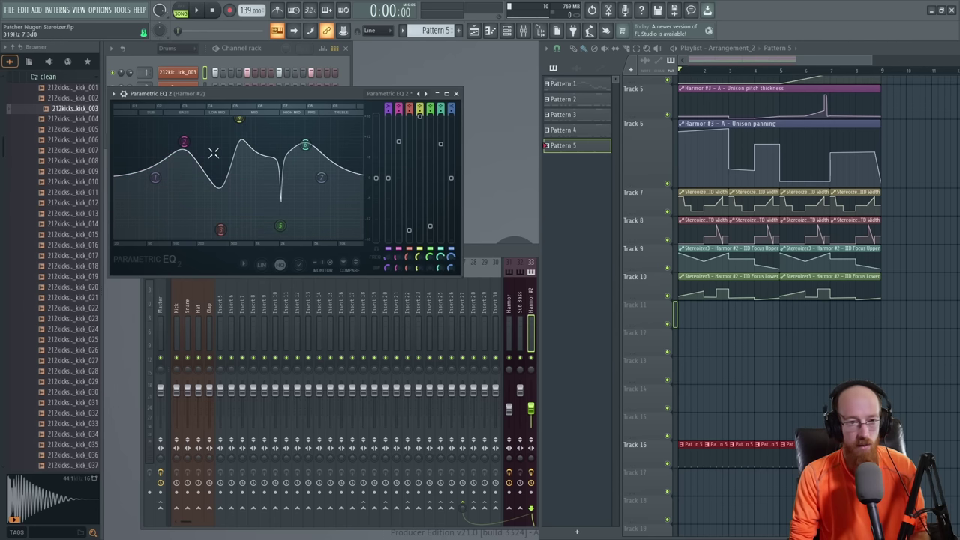
pyautogui.moveTo(399, 256); pyautogui.dragTo(399, 251)
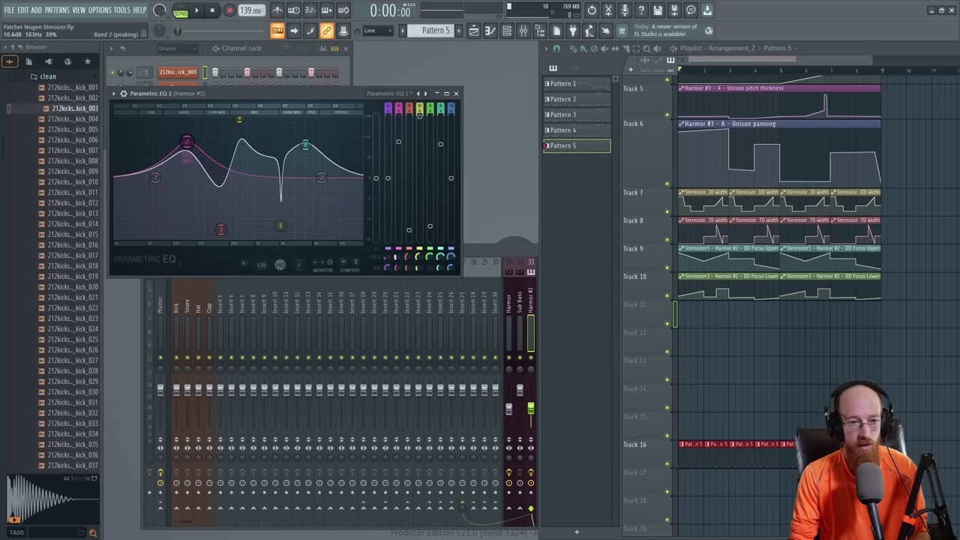
# Step: Create automation clips for the frequency controls of Parametric EQ 2 bands 2, 3, 4, 5 and 6
pyautogui.rightClick(398, 257)
pyautogui.press('c')
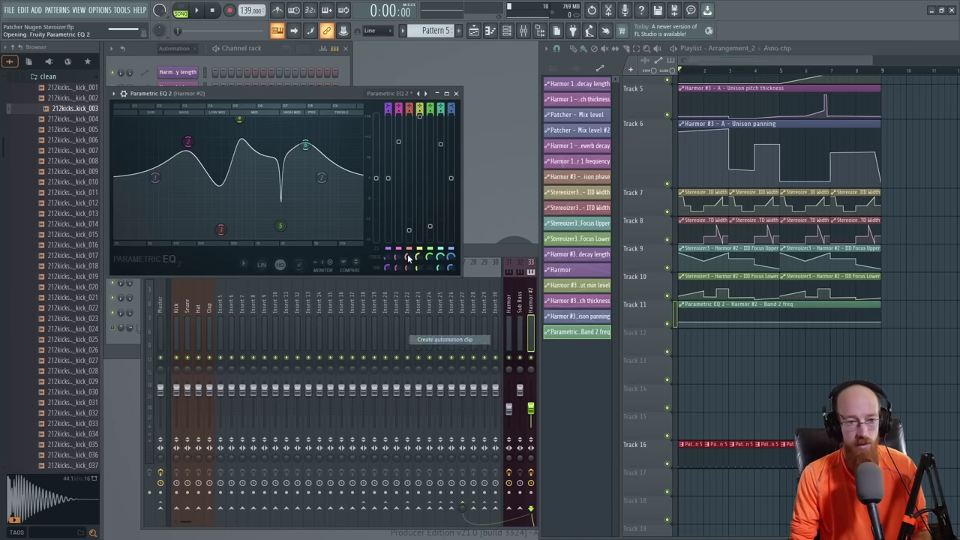
pyautogui.rightClick(408, 256)
pyautogui.press('c')
pyautogui.rightClick(418, 259)
pyautogui.click(450, 341)
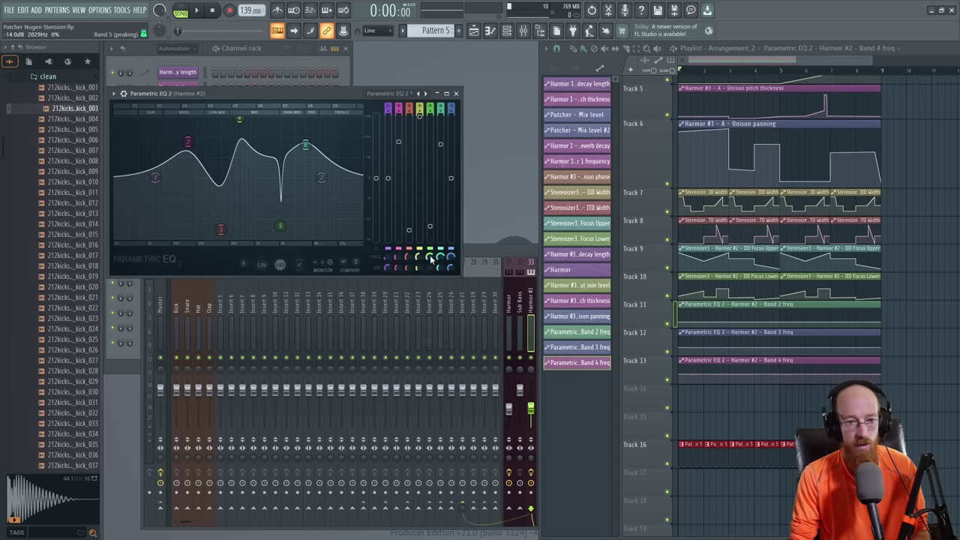
pyautogui.rightClick(430, 258)
pyautogui.click(446, 340)
pyautogui.rightClick(440, 258)
pyautogui.click(450, 342)
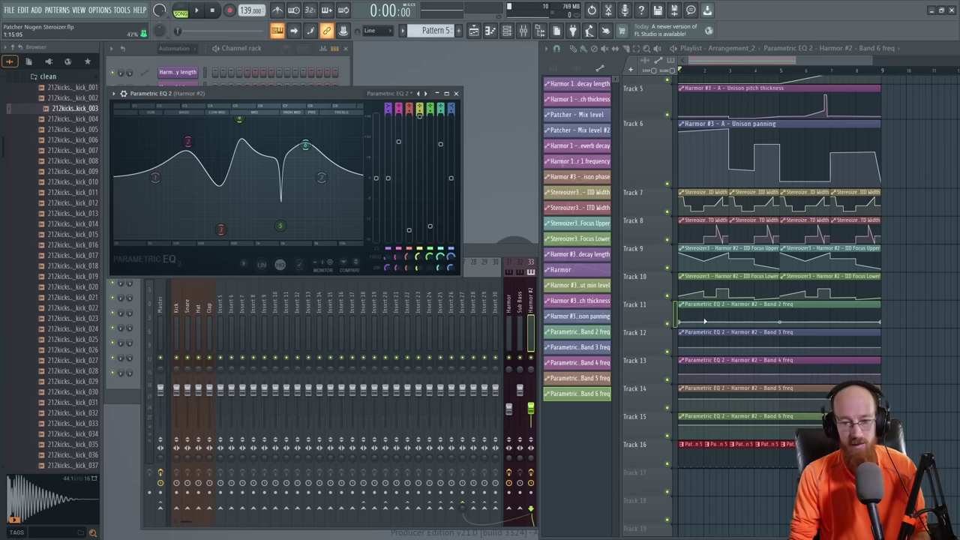
# Step: Shape the EQ band 2 to 6 frequency clips on Tracks 11 to 15 into varied rising and falling envelopes
pyautogui.moveTo(780, 321); pyautogui.dragTo(782, 311)
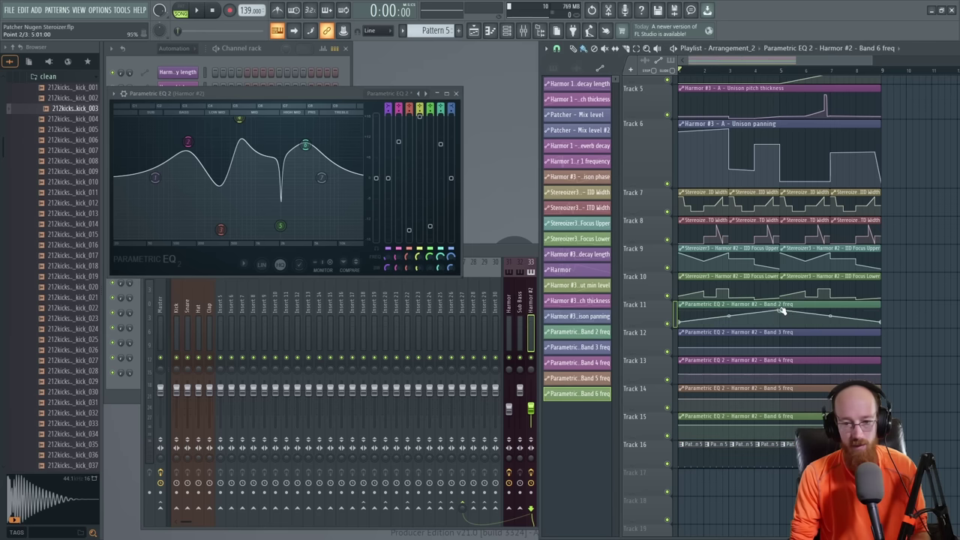
pyautogui.rightClick(703, 337)
pyautogui.rightClick(729, 356)
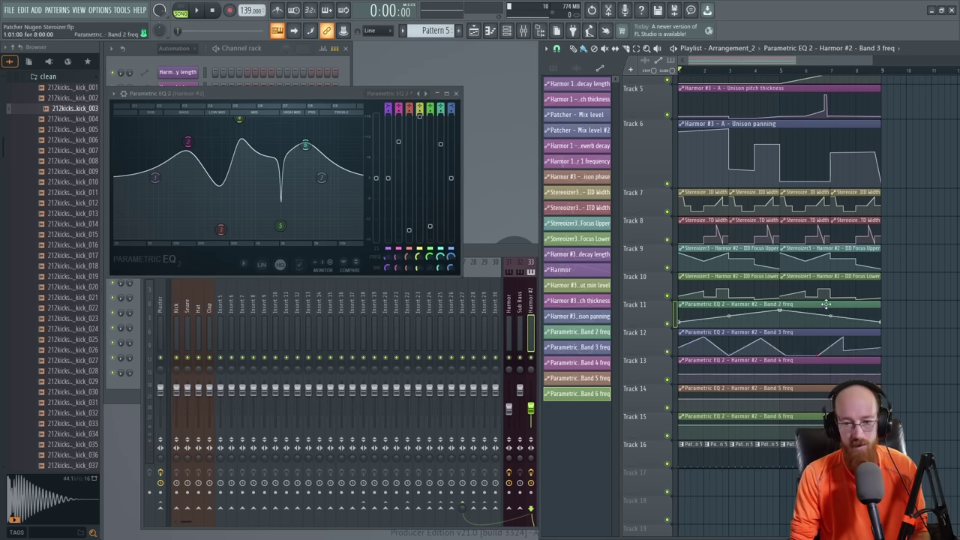
pyautogui.rightClick(853, 315)
pyautogui.hotkey('ctrl', 'z')
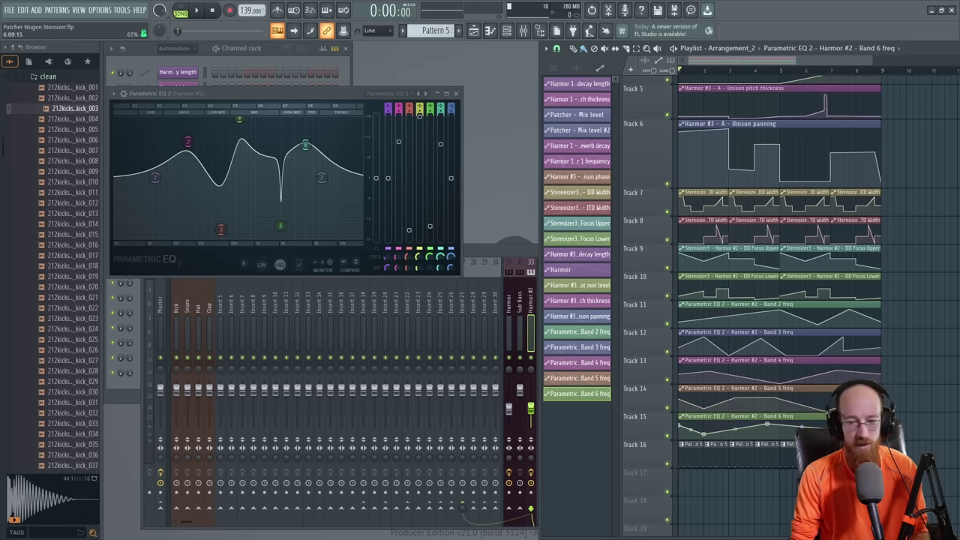
# Step: Audition the moving EQ bands, raise the project tempo to 157 BPM, and close the EQ after another listen
pyautogui.press('space')
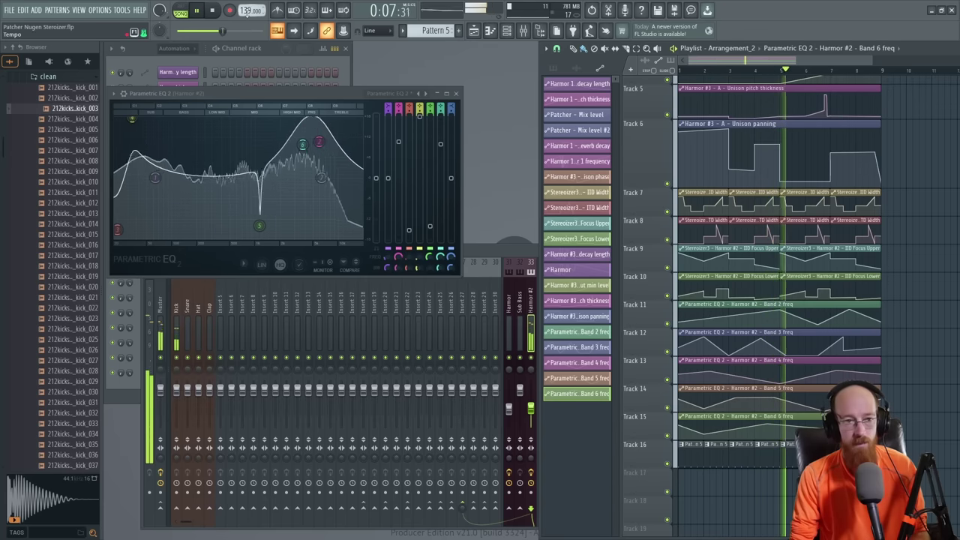
pyautogui.press('space')
pyautogui.moveTo(248, 11); pyautogui.dragTo(249, 3)
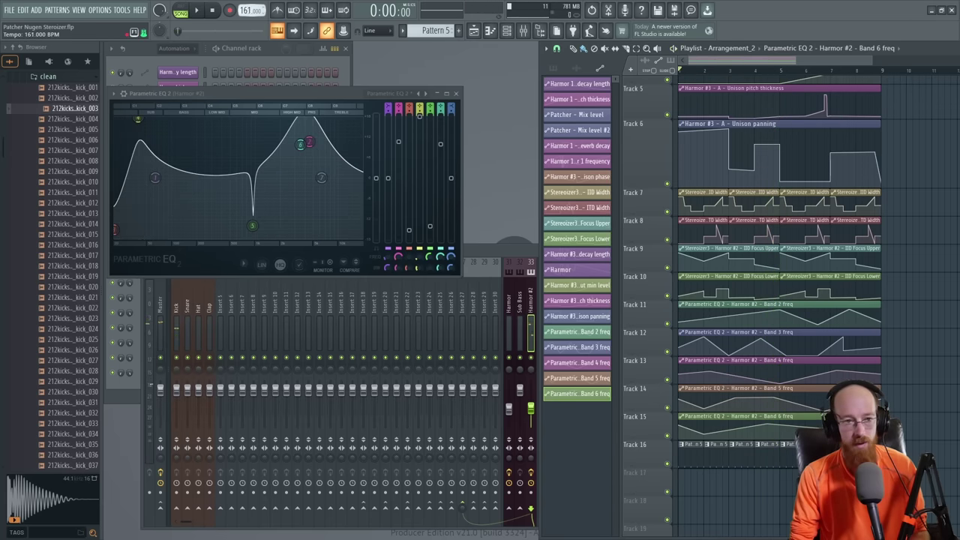
pyautogui.press('space')
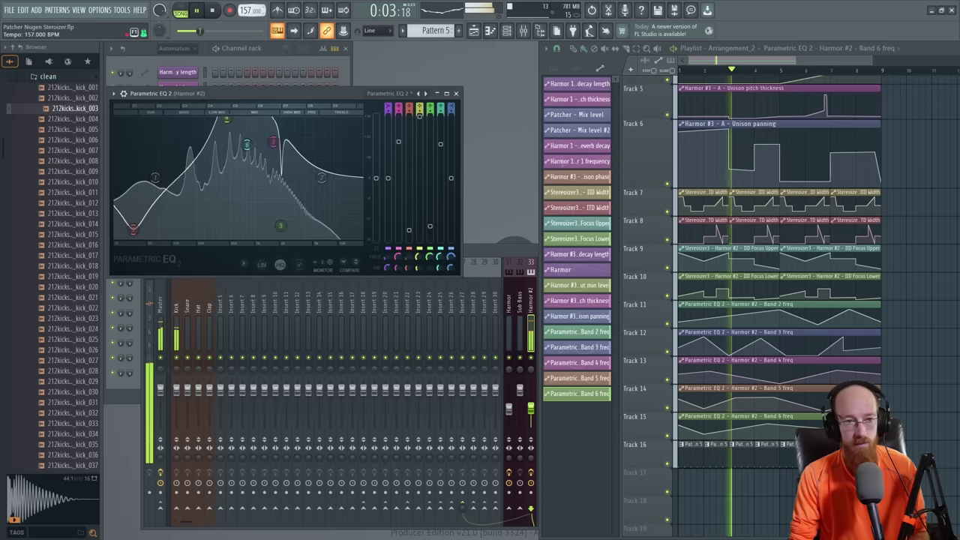
pyautogui.scroll(-2, 248, 12)
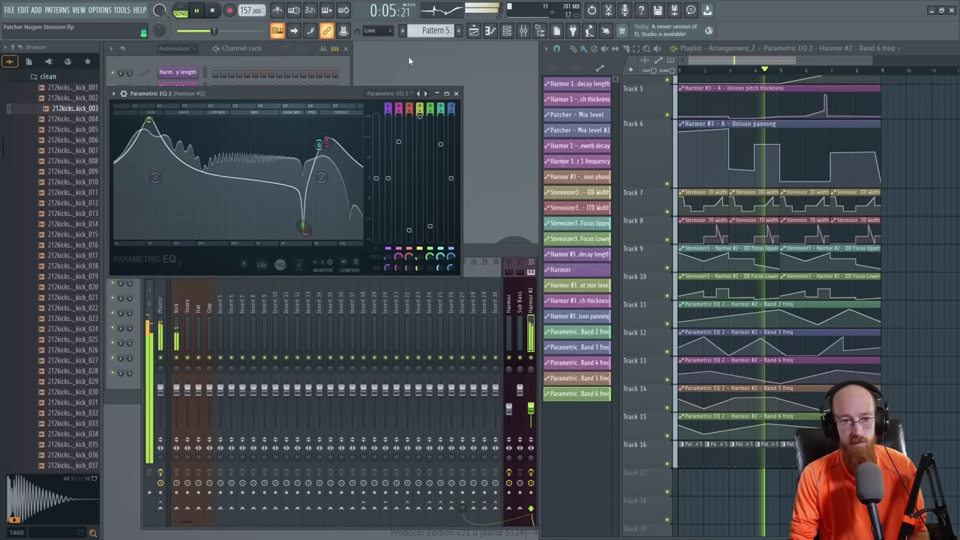
pyautogui.click(456, 94)
pyautogui.press('space')
# Step: Reopen Harmor #2's Parametric EQ 2, boost band 6 into a narrow peak, cut band 2, and lower band 5 to -17.9 dB
pyautogui.click(481, 252)
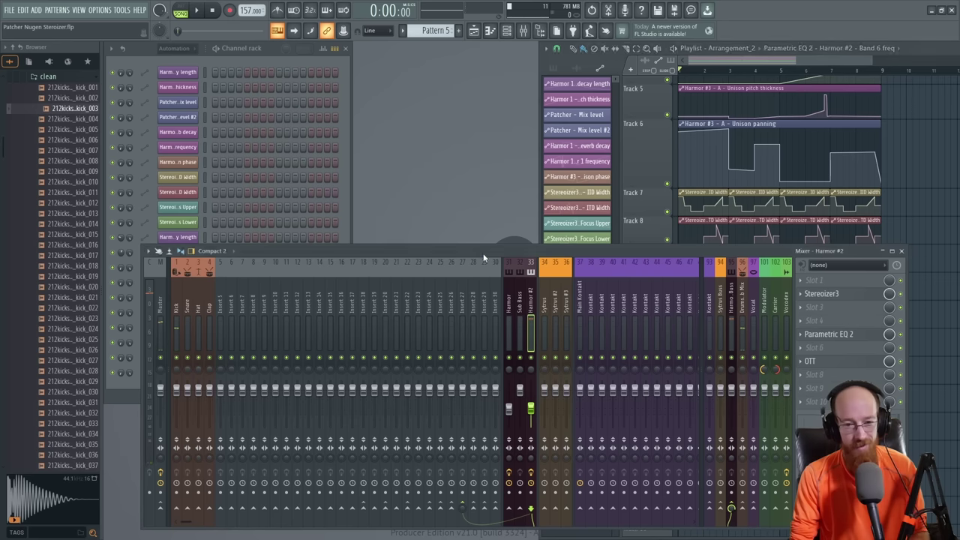
pyautogui.click(859, 332)
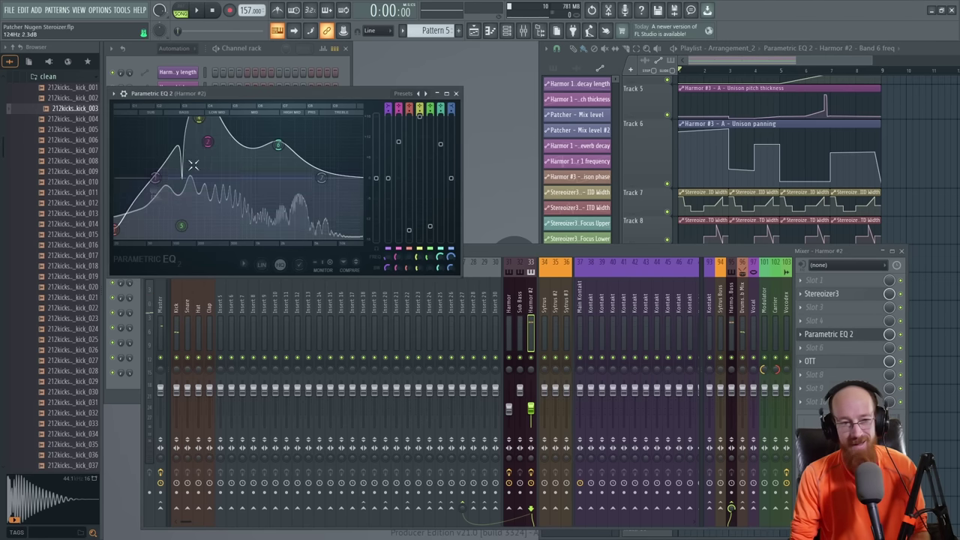
pyautogui.moveTo(277, 145); pyautogui.dragTo(291, 120)
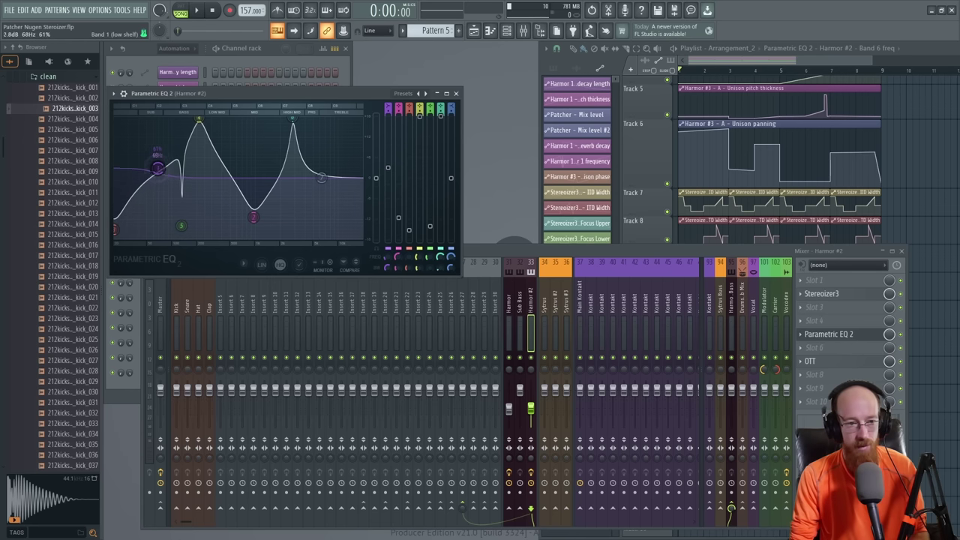
pyautogui.moveTo(185, 227)
pyautogui.mouseDown()
pyautogui.moveTo(193, 216)
pyautogui.moveTo(187, 237)
pyautogui.mouseUp()
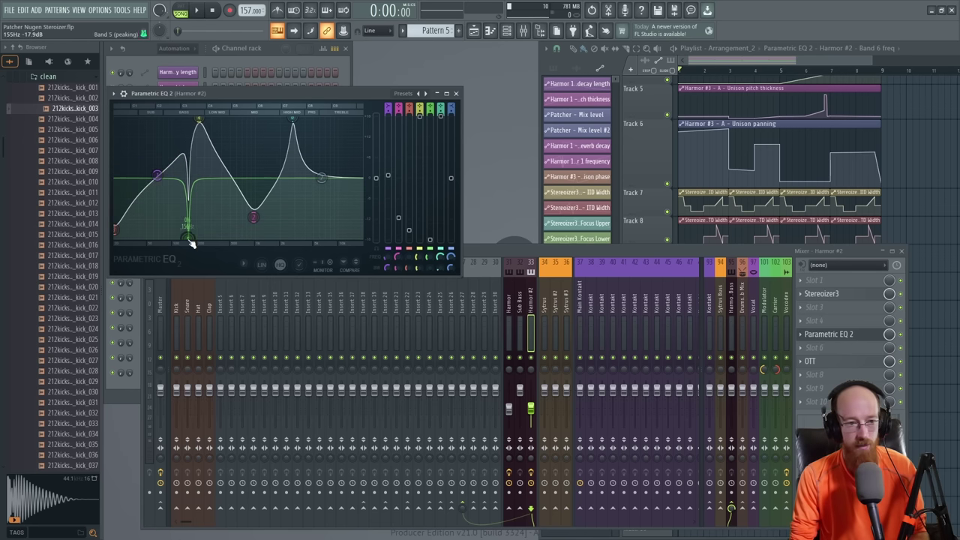
# Step: Play the arrangement to audition the reshaped EQ bands, closing the EQ window during playback
pyautogui.press('space')
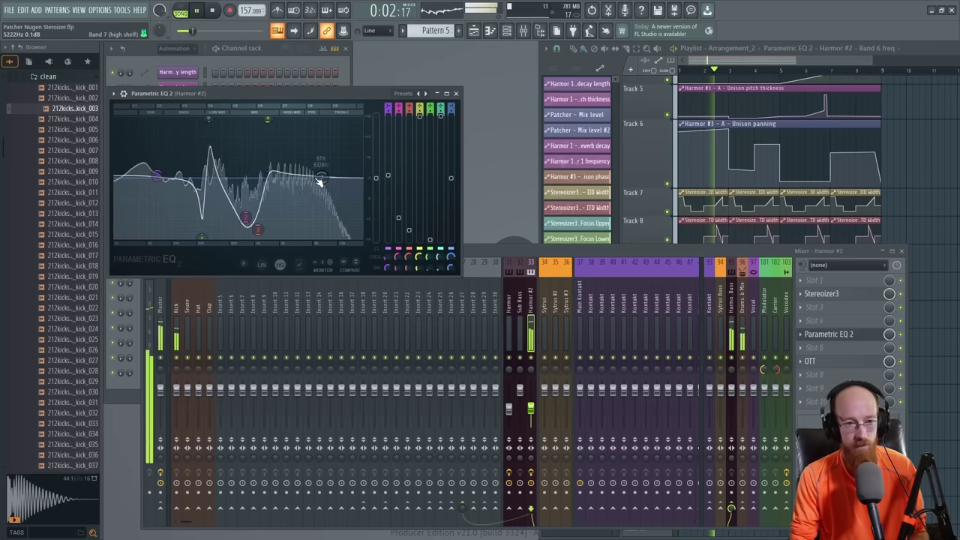
pyautogui.click(456, 95)
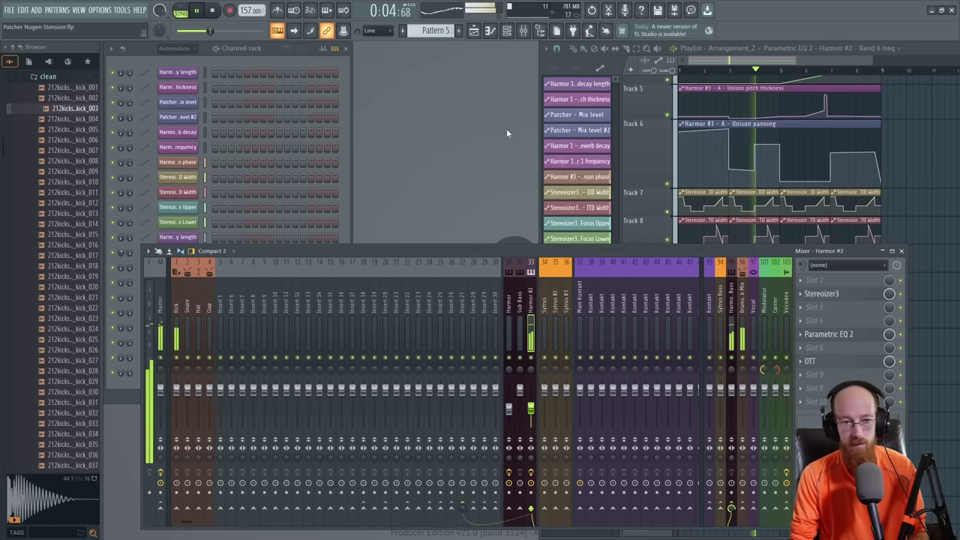
pyautogui.click(816, 60)
pyautogui.press('space')
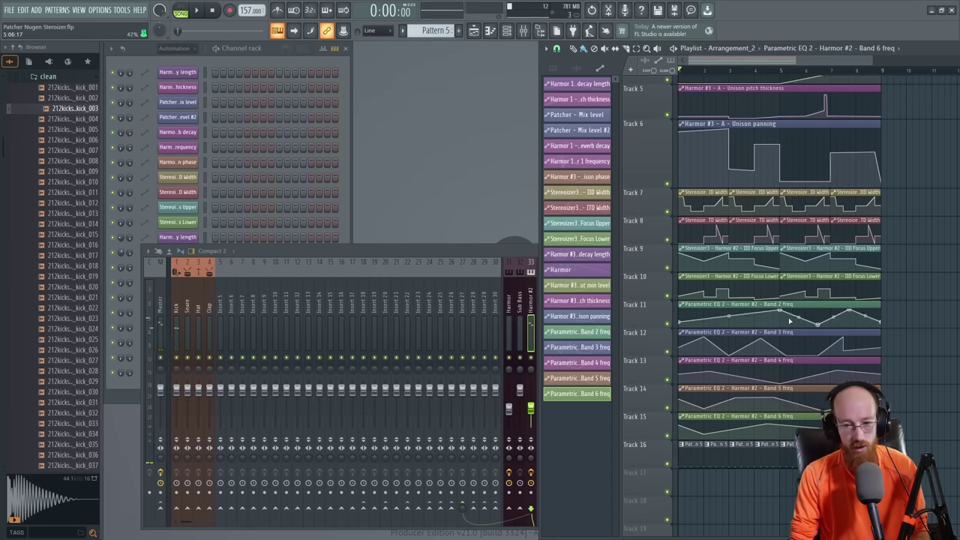
# Step: Select the band 3 to 6 frequency clips on Tracks 12 to 15 and examine the Parametric EQ 2 and OTT settings
pyautogui.moveTo(755, 330); pyautogui.dragTo(775, 439)
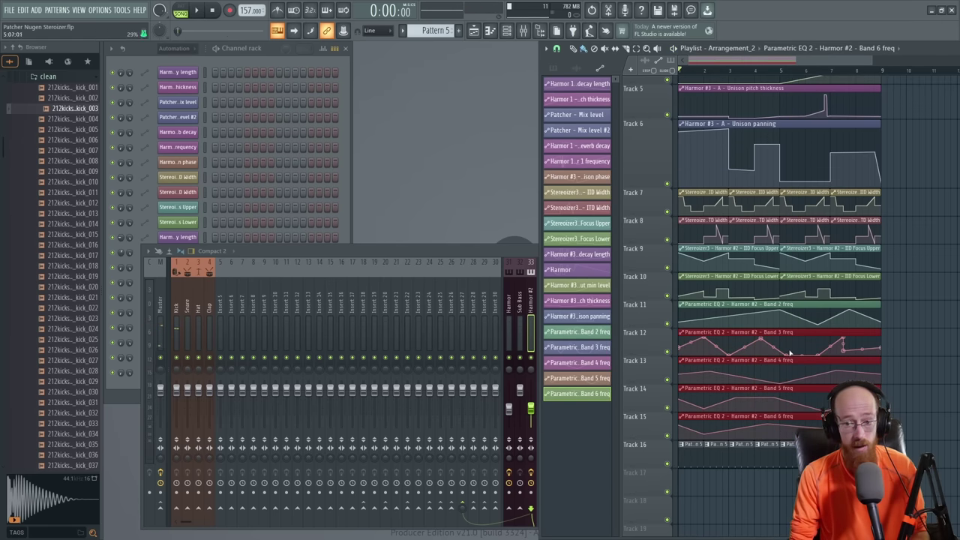
pyautogui.click(487, 253)
pyautogui.click(828, 334)
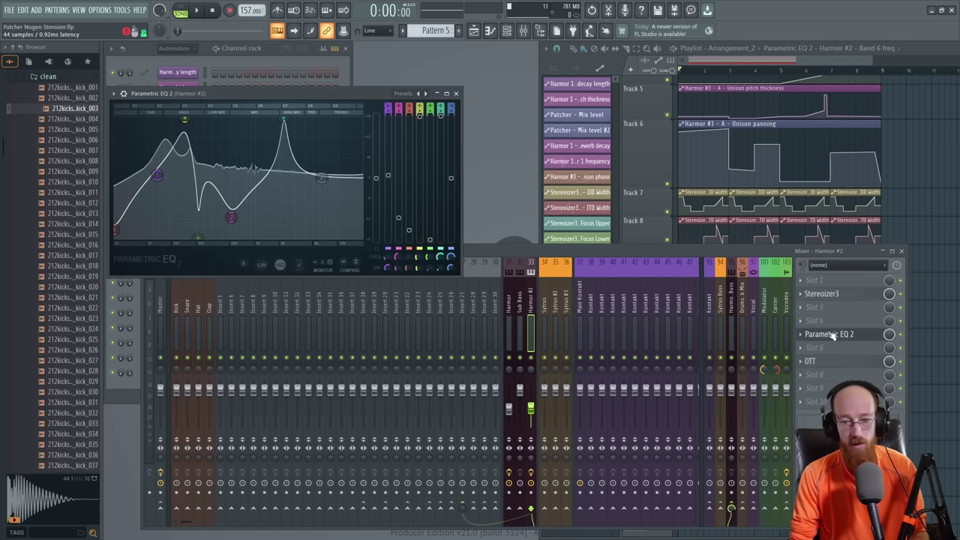
pyautogui.click(455, 92)
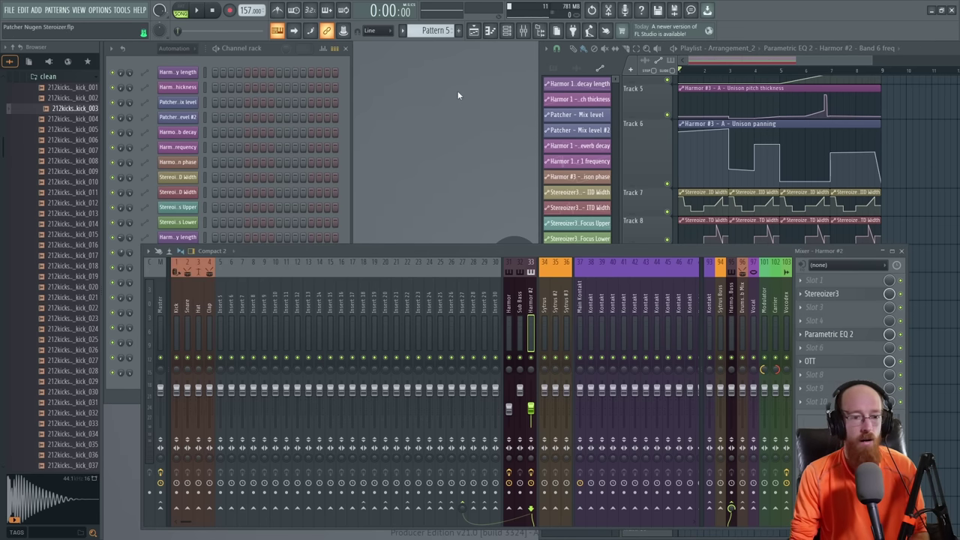
pyautogui.click(838, 361)
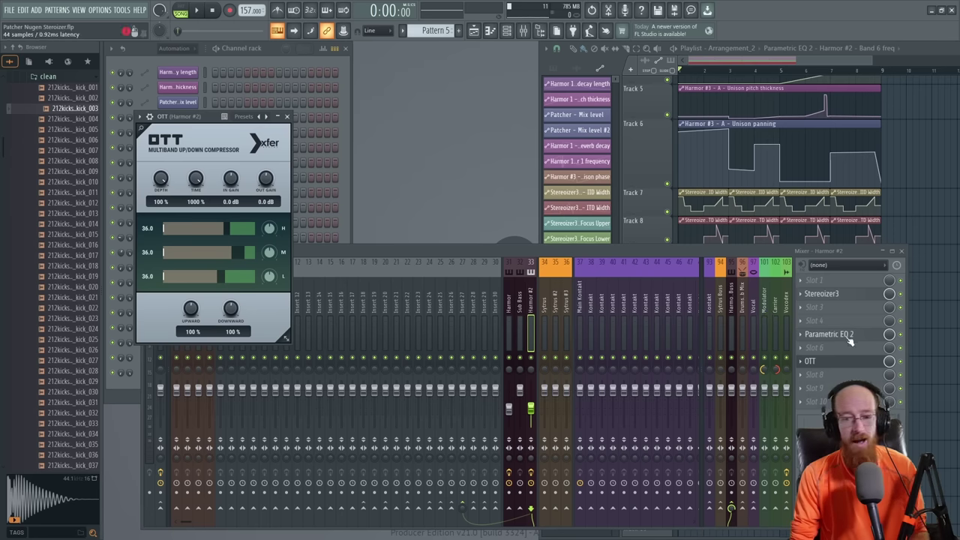
pyautogui.click(833, 334)
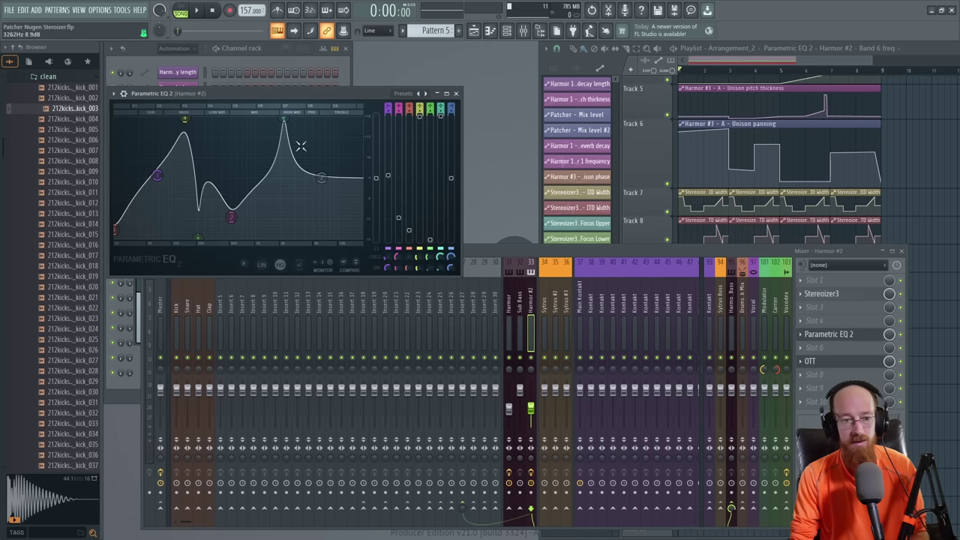
pyautogui.click(455, 93)
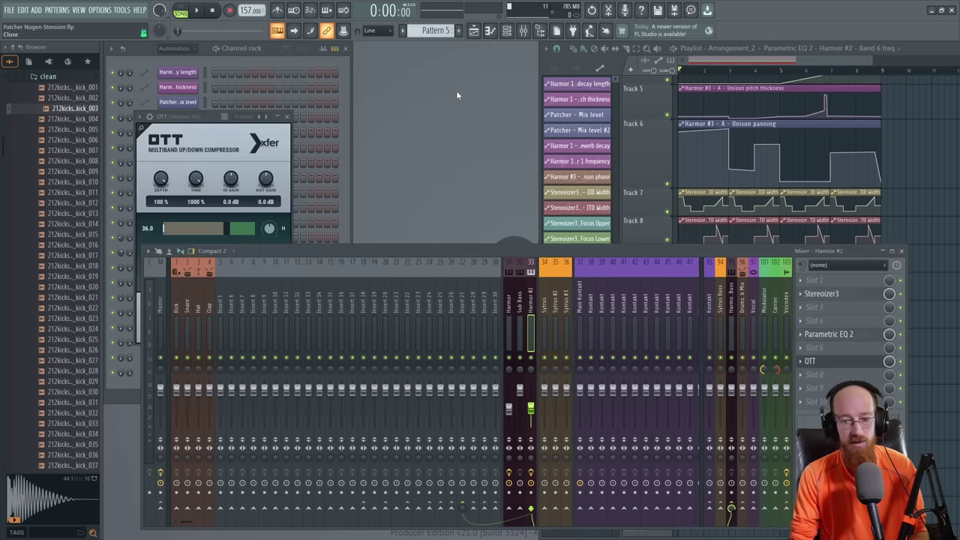
# Step: Set OTT's low-band threshold to about 154% while auditioning the arrangement, and close OTT
pyautogui.click(826, 367)
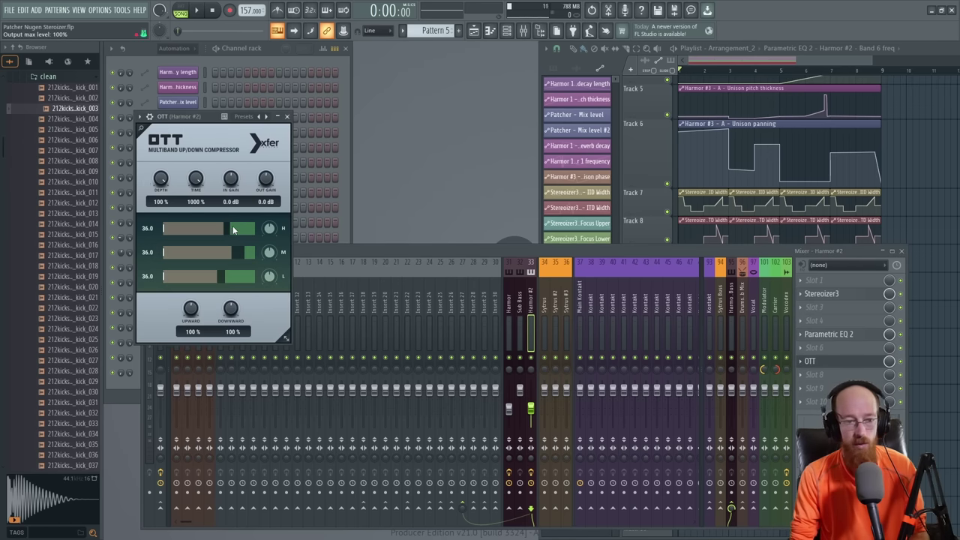
pyautogui.press('space')
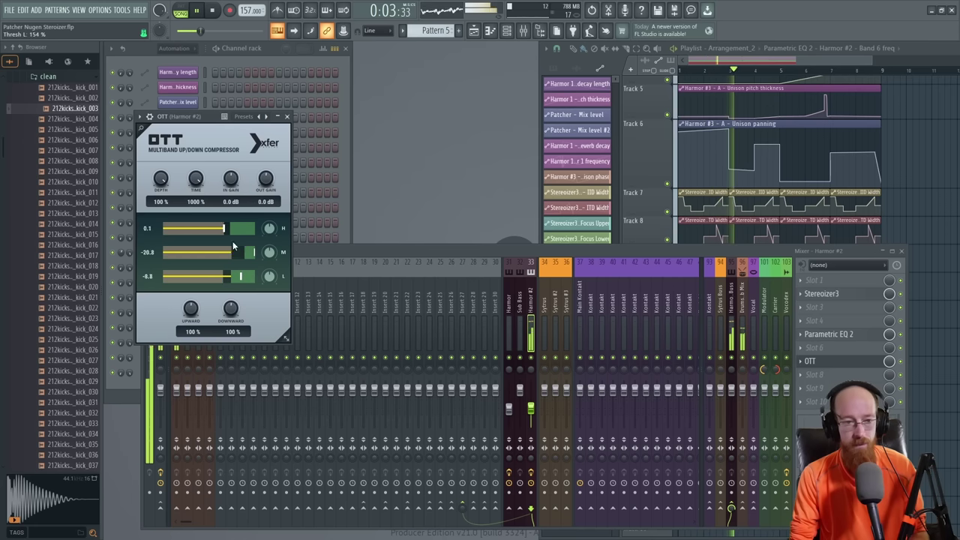
pyautogui.click(287, 117)
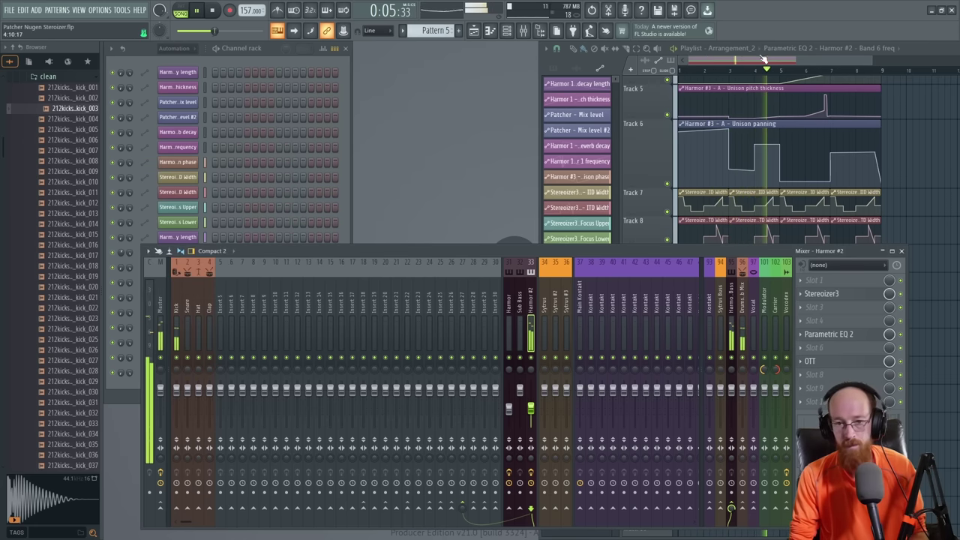
pyautogui.click(785, 64)
pyautogui.press('space')
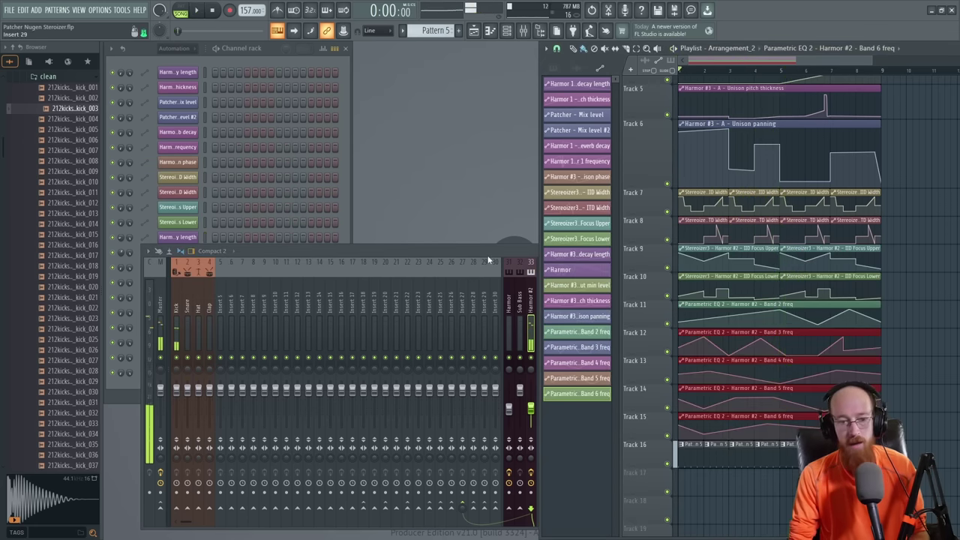
# Step: Try lowering Parametric EQ 2's high-shelf band 7 to -17.9 dB near 214 Hz and audition the result
pyautogui.click(488, 254)
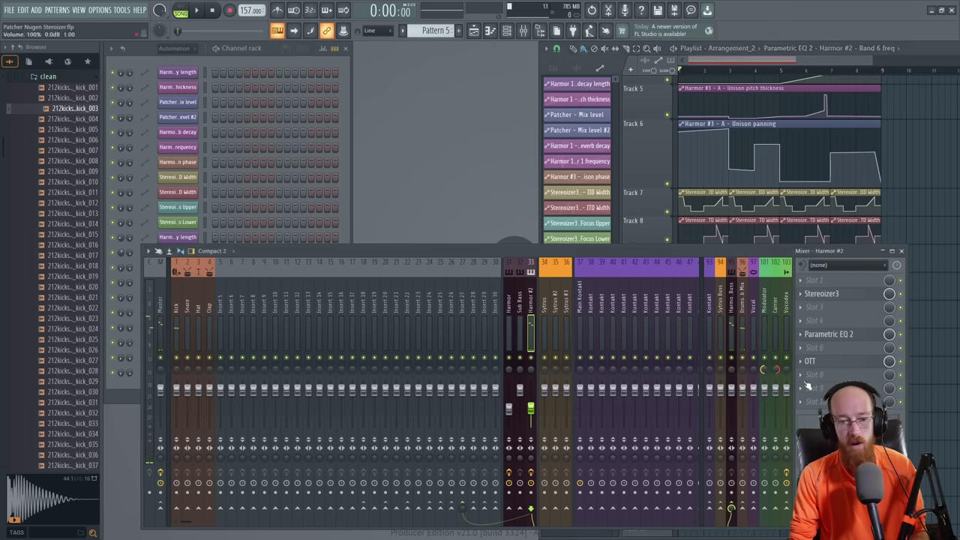
pyautogui.click(838, 336)
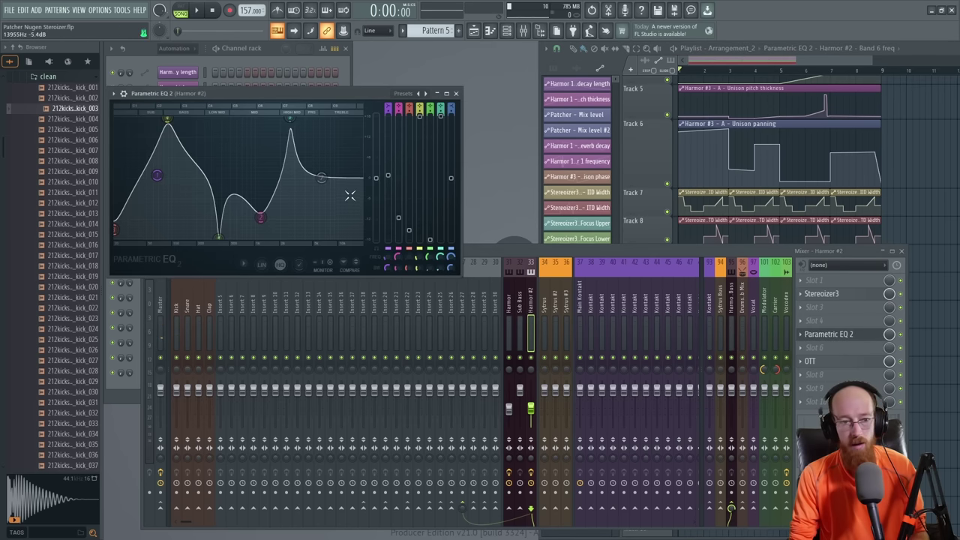
pyautogui.moveTo(322, 182); pyautogui.dragTo(199, 237)
pyautogui.press('space')
pyautogui.press('space')
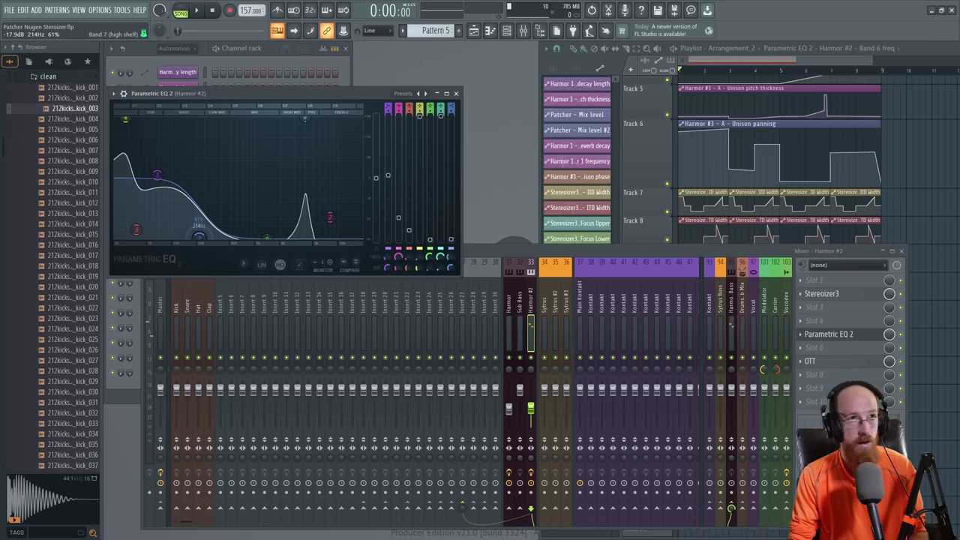
# Step: Change Parametric EQ 2's band 7 to a low-pass filter at the top of the spectrum, audition it, and close the EQ
pyautogui.moveTo(199, 237); pyautogui.dragTo(357, 187)
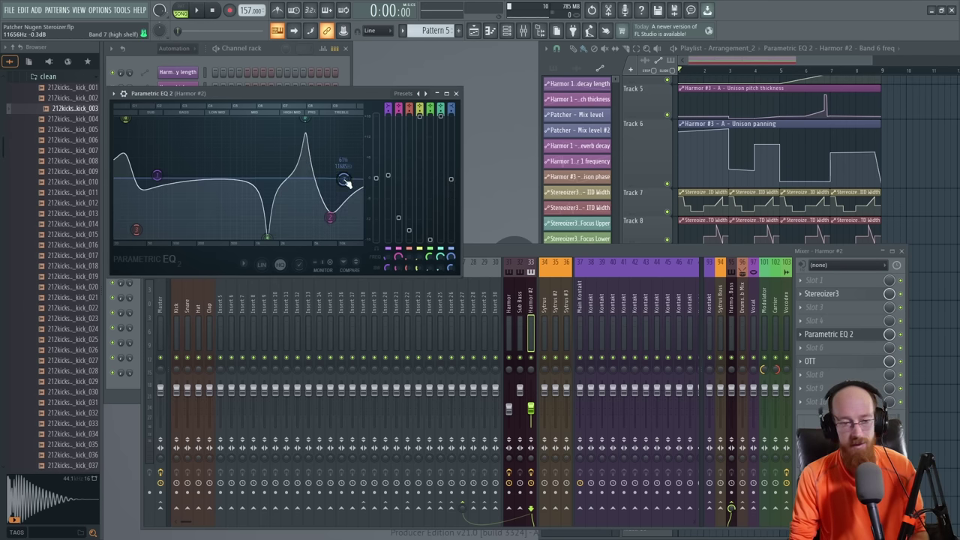
pyautogui.rightClick(343, 181)
pyautogui.moveTo(367, 217)
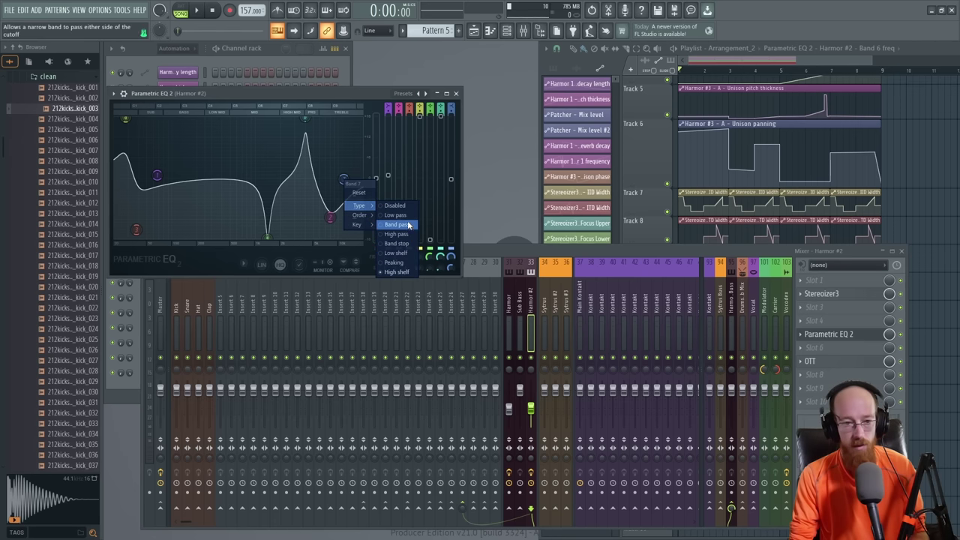
pyautogui.click(396, 216)
pyautogui.rightClick(334, 180)
pyautogui.moveTo(357, 214)
pyautogui.click(398, 226)
pyautogui.moveTo(334, 177); pyautogui.dragTo(360, 178)
pyautogui.press('space')
pyautogui.press('space')
pyautogui.click(456, 93)
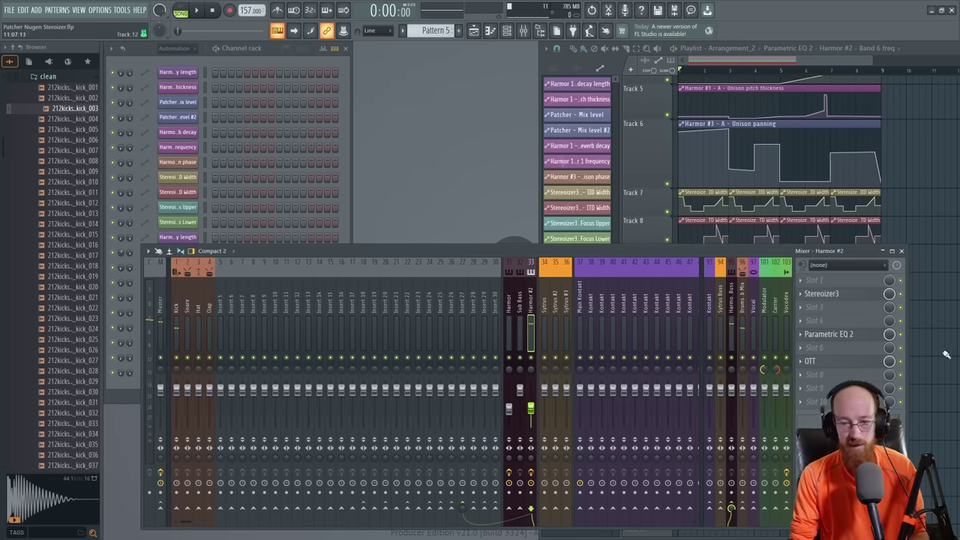
# Step: Make Pattern 5 the active pattern and preview BT_Closed_HiHat_03 from the Berserk folder in the 03. Hi Hat project files
pyautogui.click(804, 60)
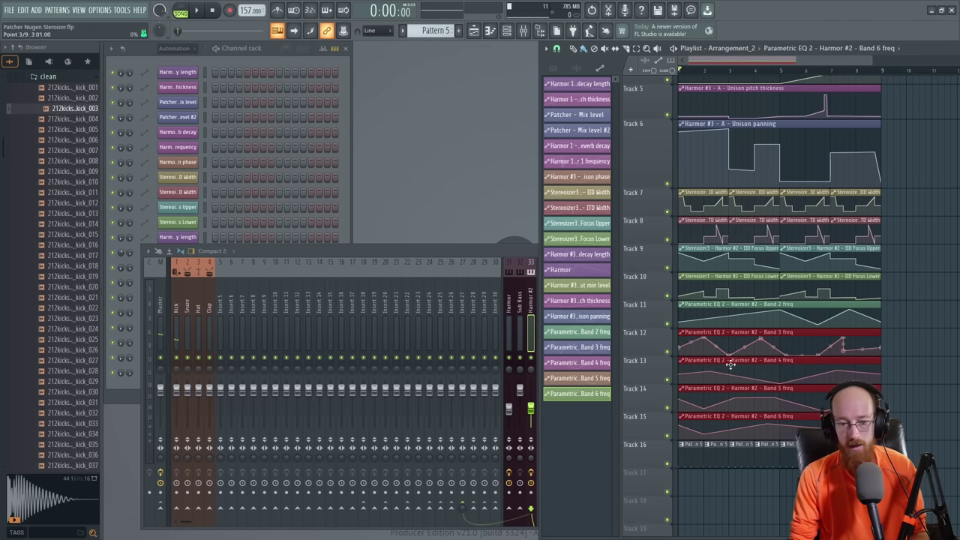
pyautogui.click(689, 459)
pyautogui.click(50, 78)
pyautogui.scroll(4, 61, 182)
pyautogui.click(38, 139)
pyautogui.click(45, 173)
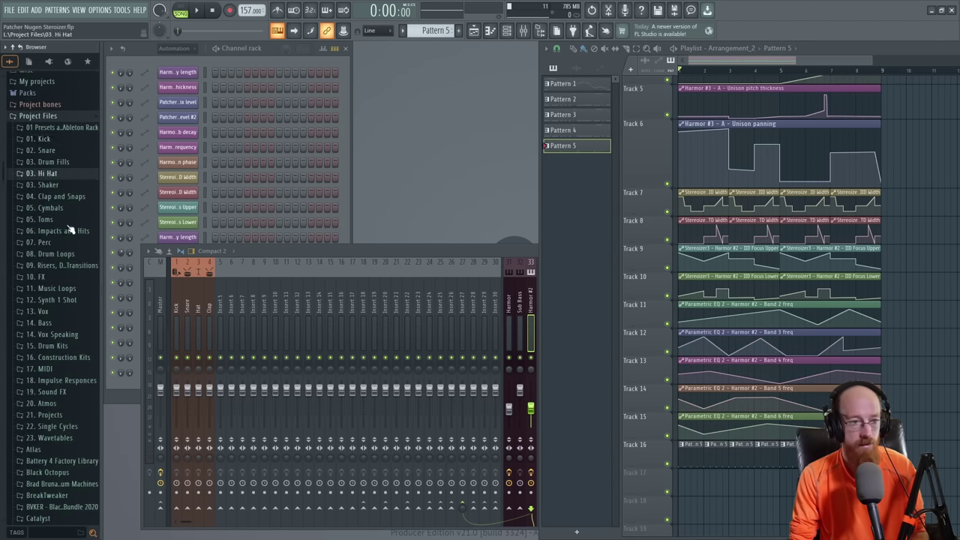
pyautogui.click(63, 208)
pyautogui.click(68, 240)
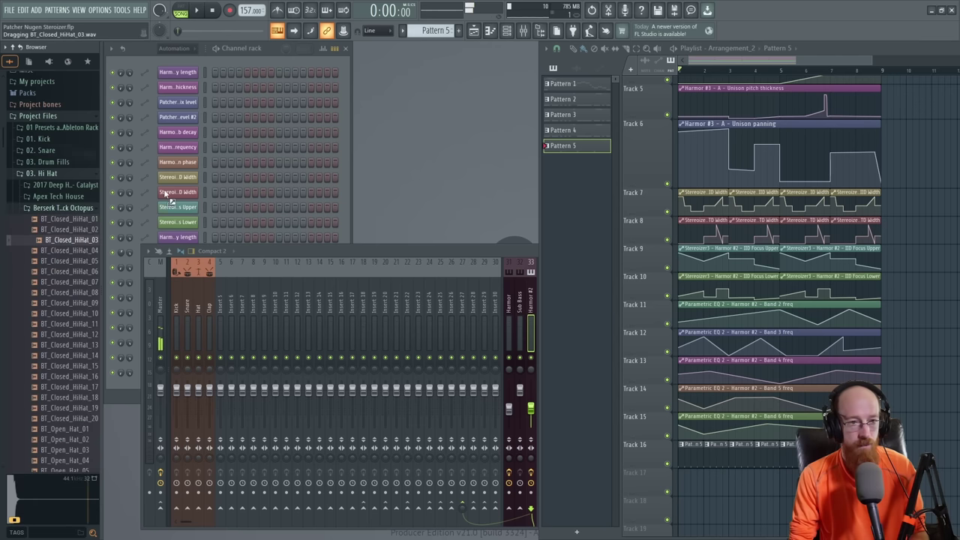
# Step: Show all channels in the Channel rack and load BT_Closed_HiHat_03 onto hat channel 3
pyautogui.moveTo(167, 189); pyautogui.dragTo(54, 248)
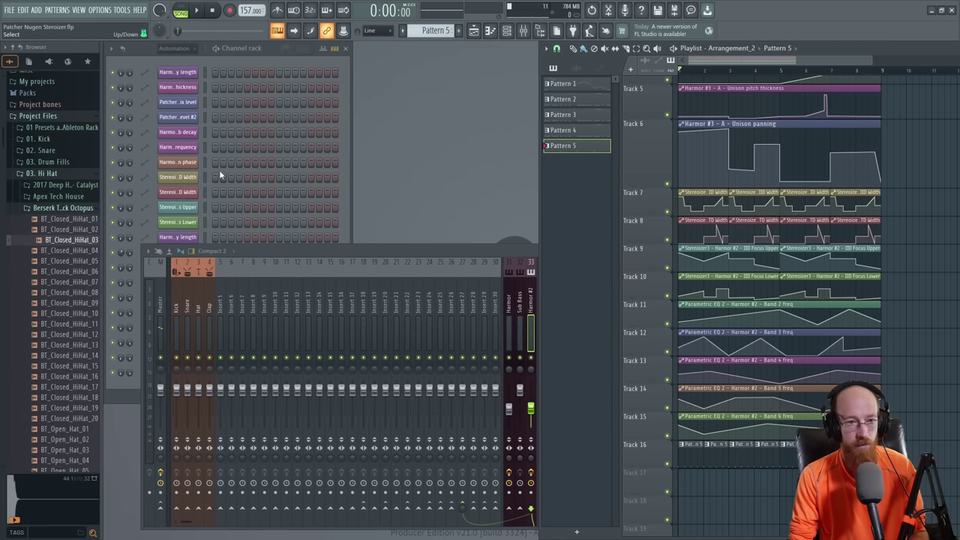
pyautogui.click(253, 73)
pyautogui.click(169, 48)
pyautogui.click(173, 51)
pyautogui.moveTo(65, 244); pyautogui.dragTo(183, 103)
# Step: Fill all 16 hi-hat steps in Pattern 5, auditioning the groove along the way
pyautogui.click(215, 102)
pyautogui.click(222, 103)
pyautogui.click(230, 103)
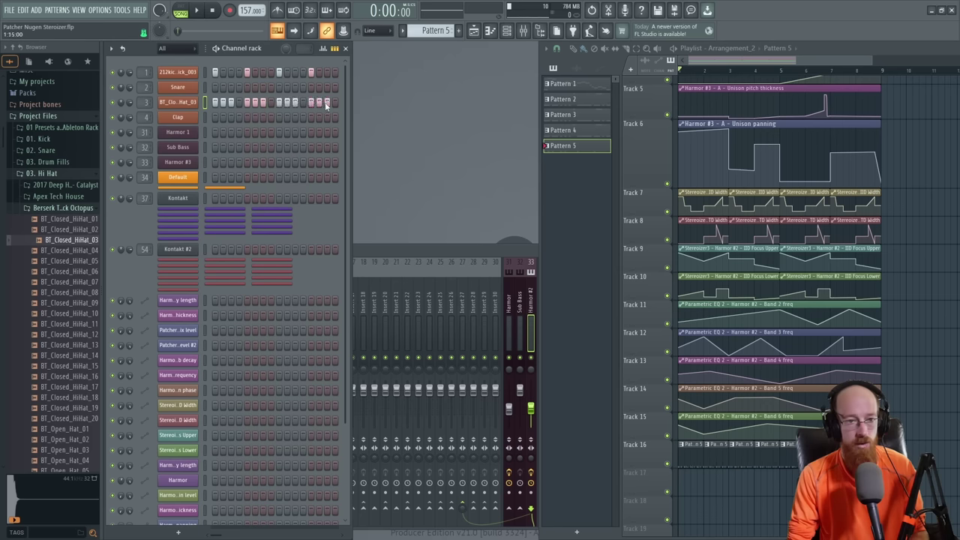
pyautogui.press('space')
pyautogui.press('space')
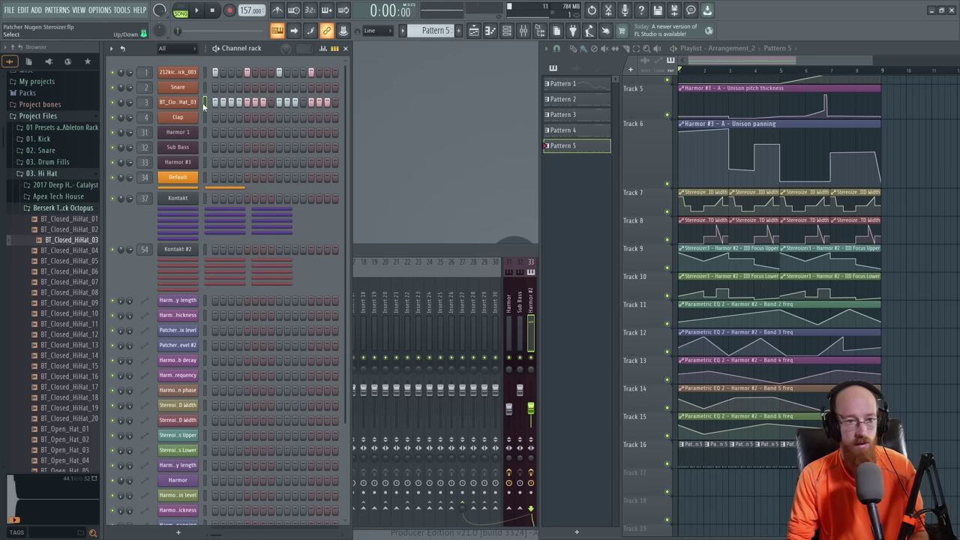
pyautogui.press('space')
pyautogui.press('space')
pyautogui.press('space')
pyautogui.click(247, 103)
pyautogui.click(271, 103)
pyautogui.click(303, 103)
pyautogui.press('space')
pyautogui.click(334, 102)
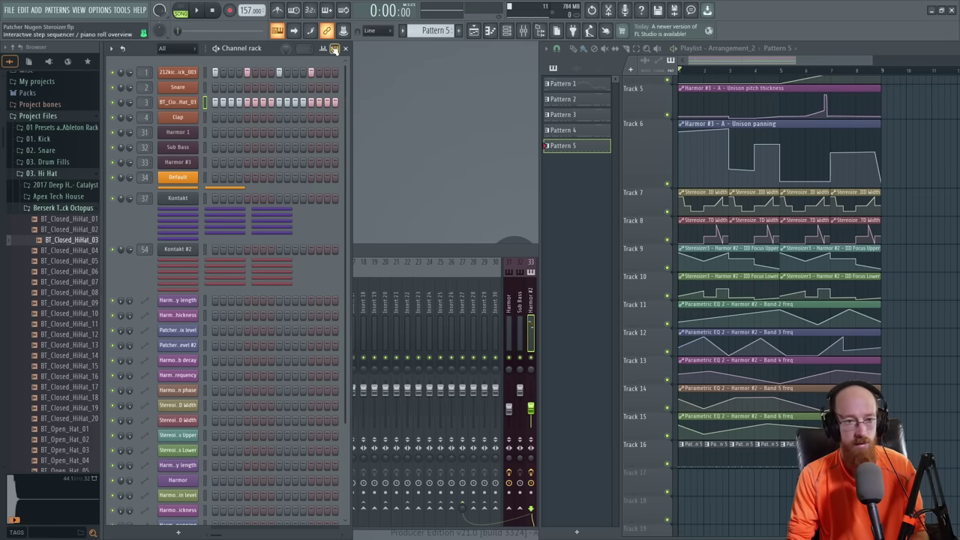
# Step: Display the step velocity graph for the BT_Closed_HiHat_03 channel
pyautogui.click(334, 50)
pyautogui.click(335, 50)
pyautogui.click(323, 49)
pyautogui.click(207, 147)
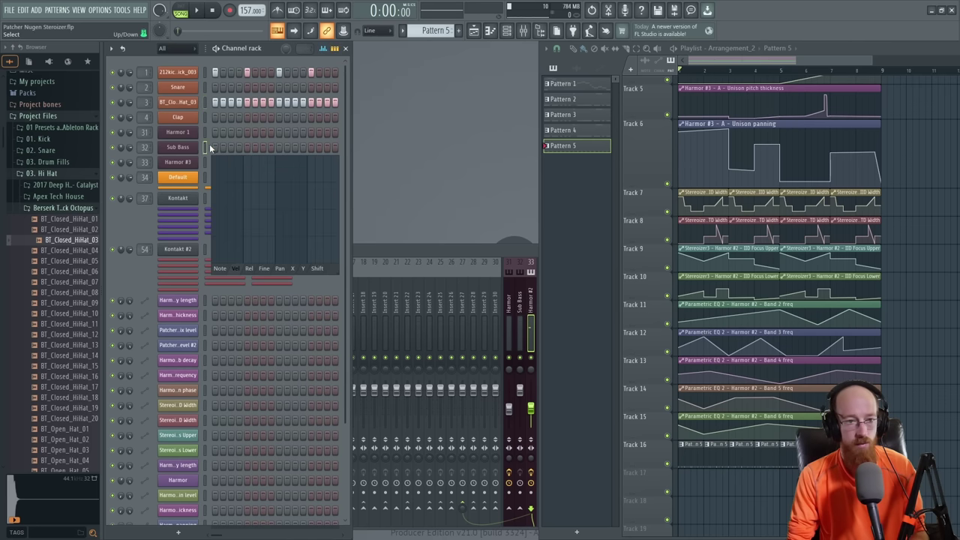
pyautogui.click(323, 48)
pyautogui.click(323, 48)
pyautogui.click(205, 105)
# Step: Try lowering the hi-hat velocities on steps 1, 5, 9 and 13 and drawing a rising velocity ramp during playback
pyautogui.moveTo(218, 154); pyautogui.dragTo(216, 191)
pyautogui.press('space')
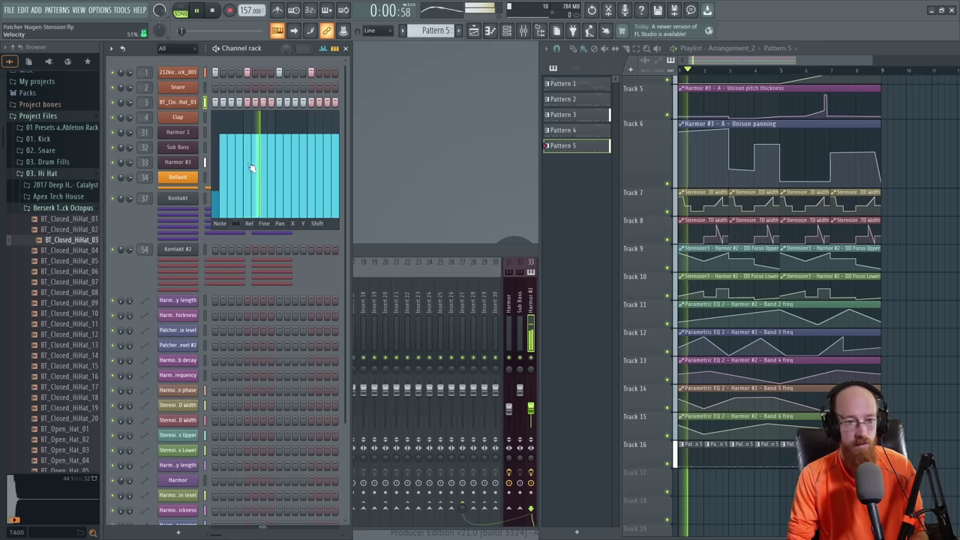
pyautogui.click(248, 172)
pyautogui.click(282, 174)
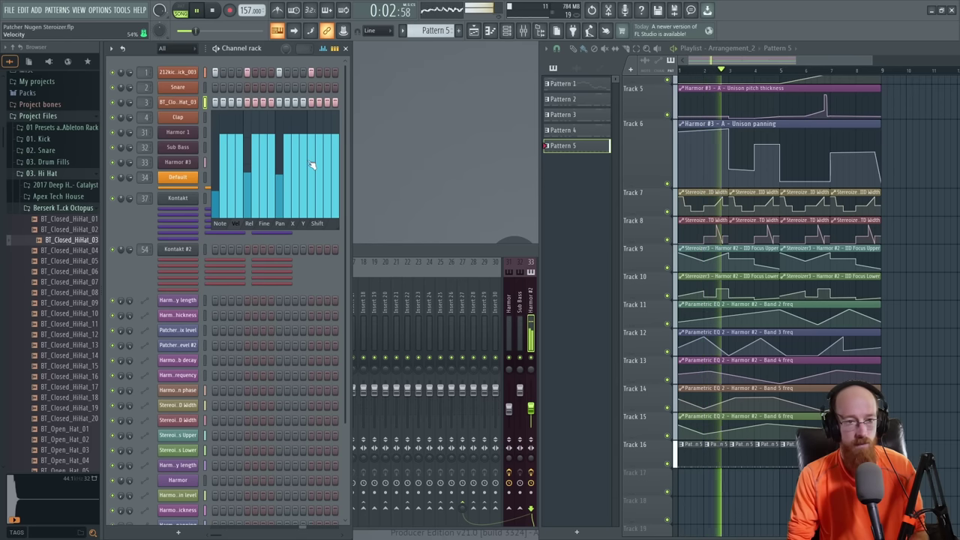
pyautogui.click(314, 178)
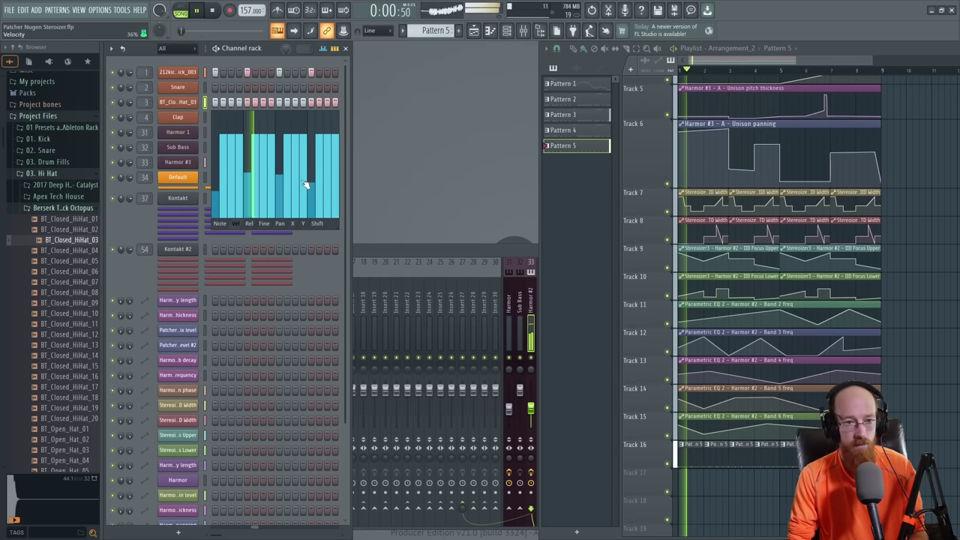
pyautogui.moveTo(214, 191); pyautogui.dragTo(337, 138)
pyautogui.moveTo(215, 192); pyautogui.dragTo(271, 177)
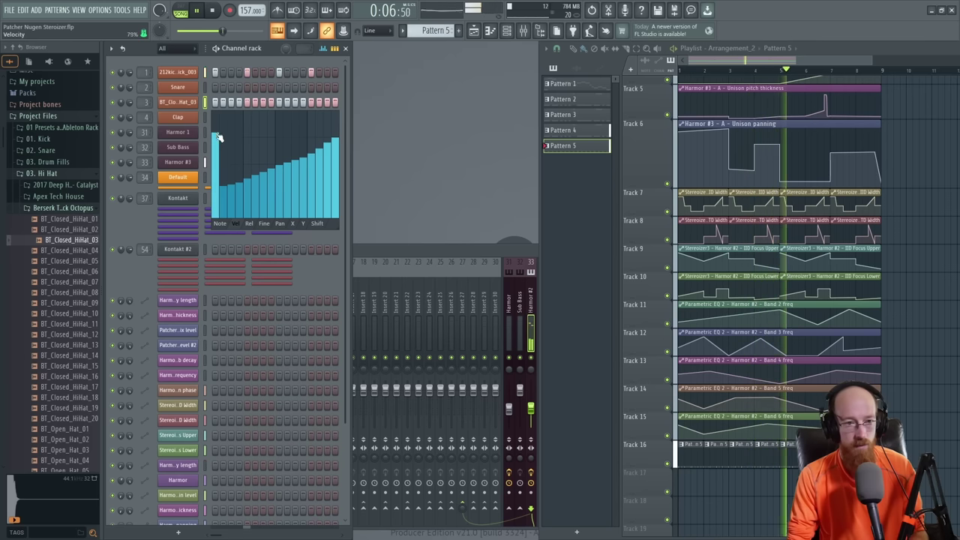
# Step: Level all 16 hi-hat step velocities at about 79%, check the hi-hat's sampler settings, and stop playback
pyautogui.moveTo(218, 137)
pyautogui.mouseDown()
pyautogui.moveTo(282, 172)
pyautogui.moveTo(258, 159)
pyautogui.moveTo(296, 161)
pyautogui.moveTo(284, 176)
pyautogui.moveTo(341, 136)
pyautogui.mouseUp()
pyautogui.click(173, 102)
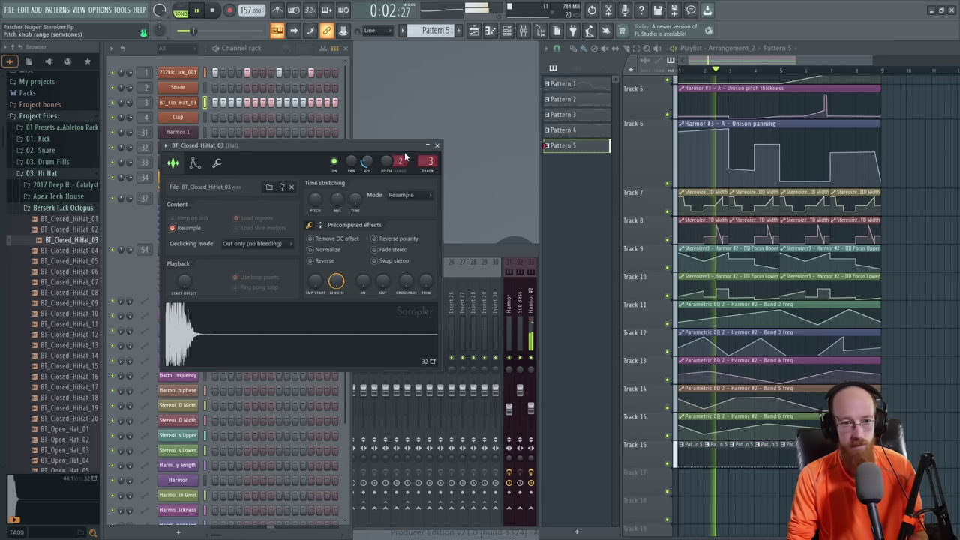
pyautogui.click(436, 145)
pyautogui.press('space')
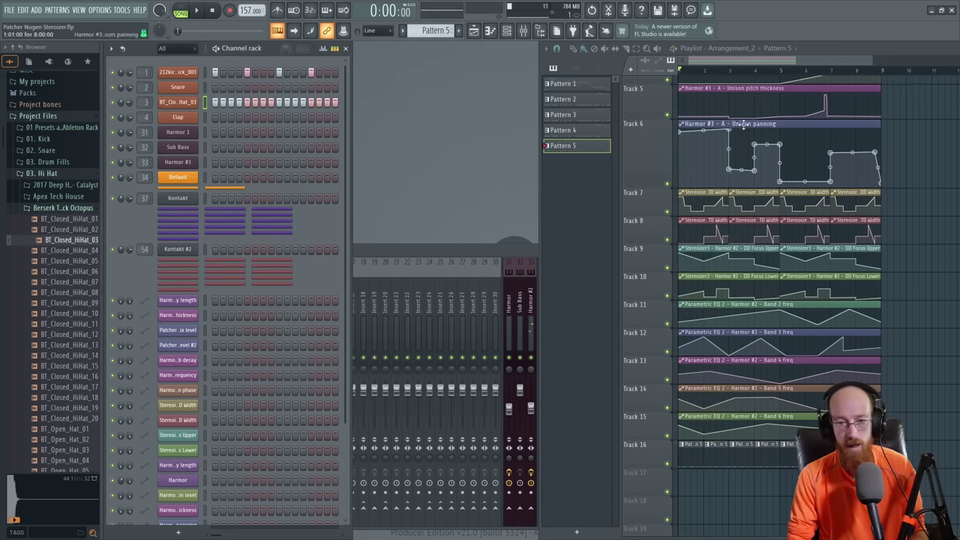
# Step: Make the second Pattern 3 clip on Track 1 a unique pattern
pyautogui.scroll(4, 743, 125)
pyautogui.click(701, 90)
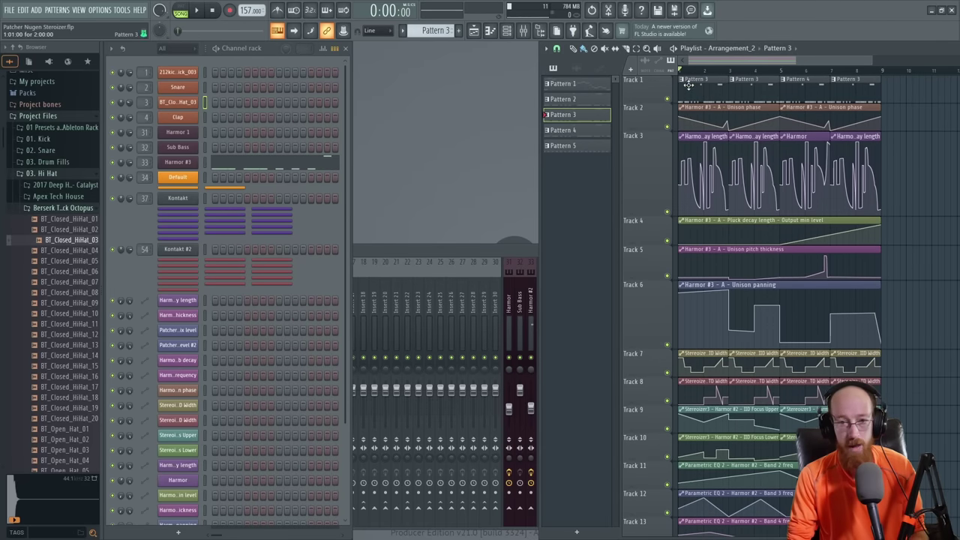
pyautogui.rightClick(684, 87)
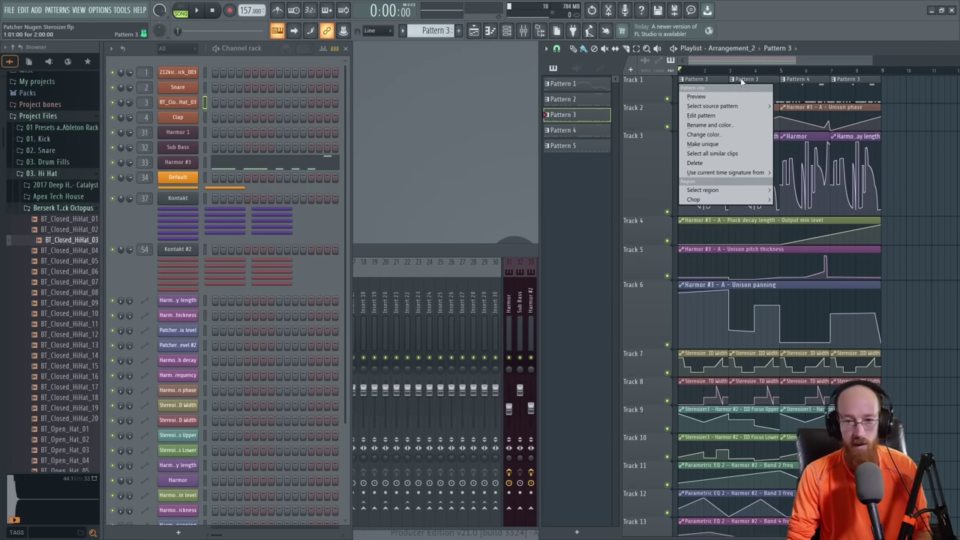
pyautogui.click(746, 80)
pyautogui.rightClick(736, 79)
pyautogui.click(758, 144)
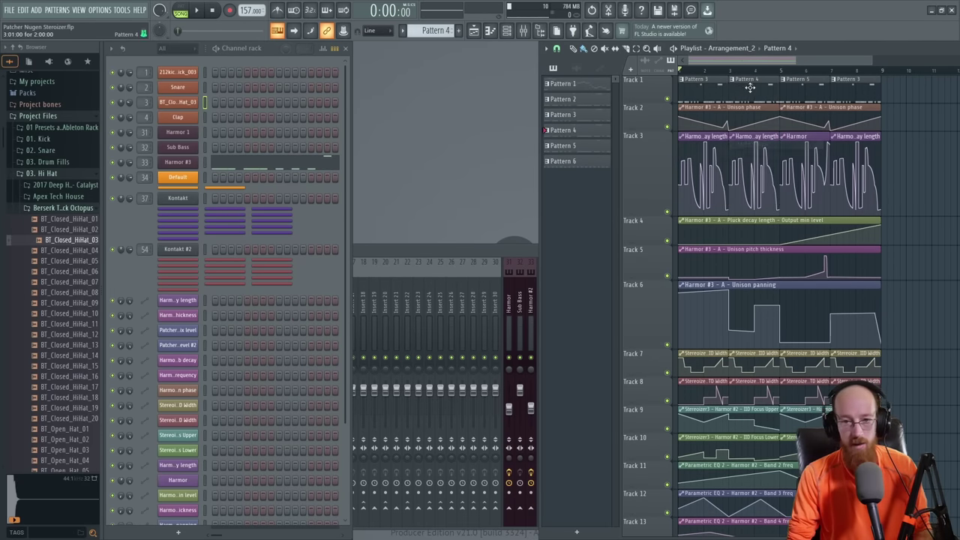
# Step: Transpose all Harmor #3 notes in the unique pattern up three semitones to G2 and G3, and audition them
pyautogui.click(279, 162)
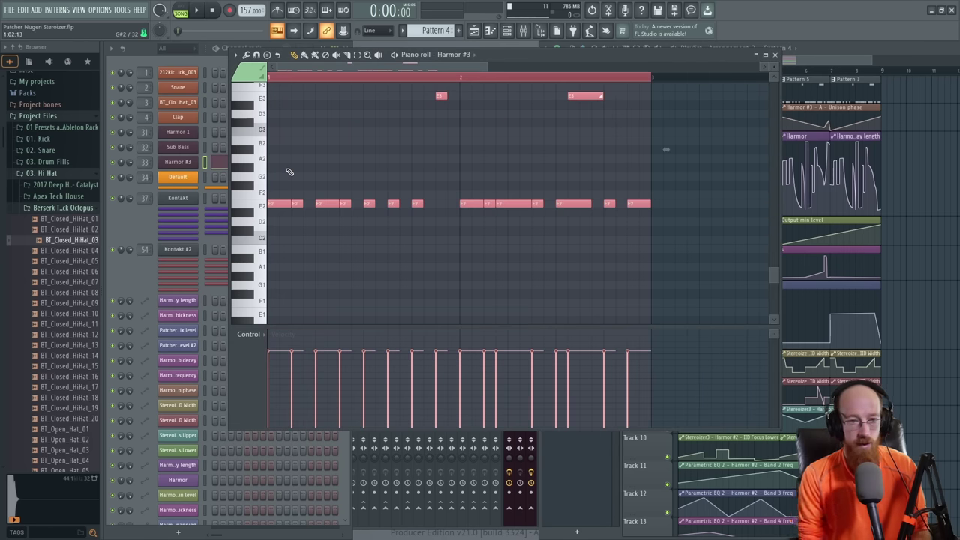
pyautogui.hotkey('ctrl', 'Up')
pyautogui.hotkey('ctrl', 'Down')
pyautogui.hotkey('shift', 'Up')
pyautogui.hotkey('shift', 'Up')
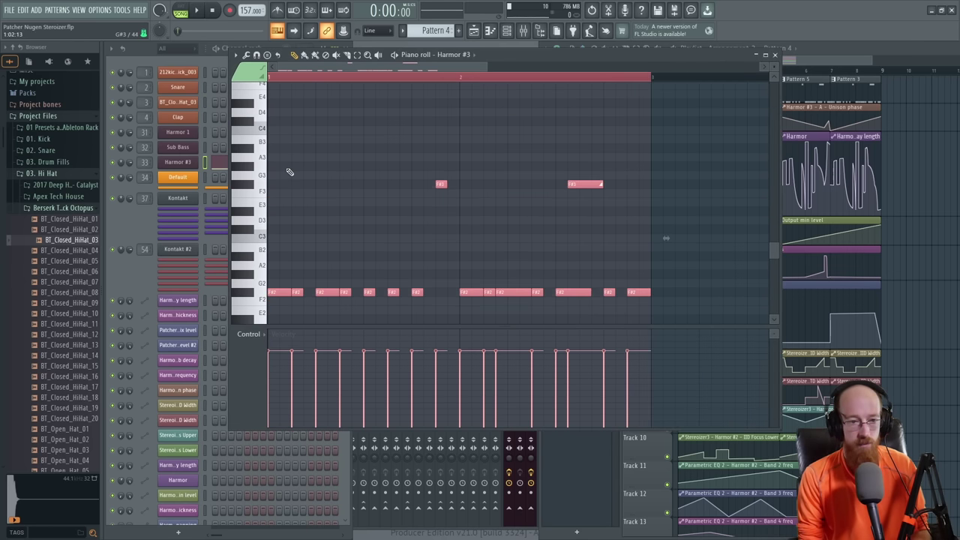
pyautogui.hotkey('shift', 'Up')
pyautogui.press('space')
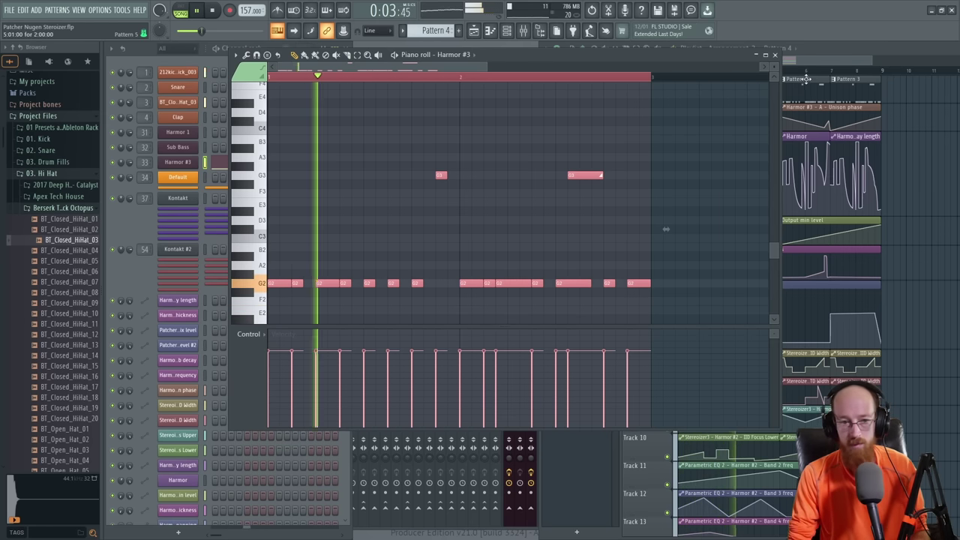
pyautogui.press('space')
# Step: Try lowering the second-bar Harmor #3 notes one semitone to F#2 and F#3 while auditioning the arrangement
pyautogui.moveTo(459, 171); pyautogui.dragTo(680, 324)
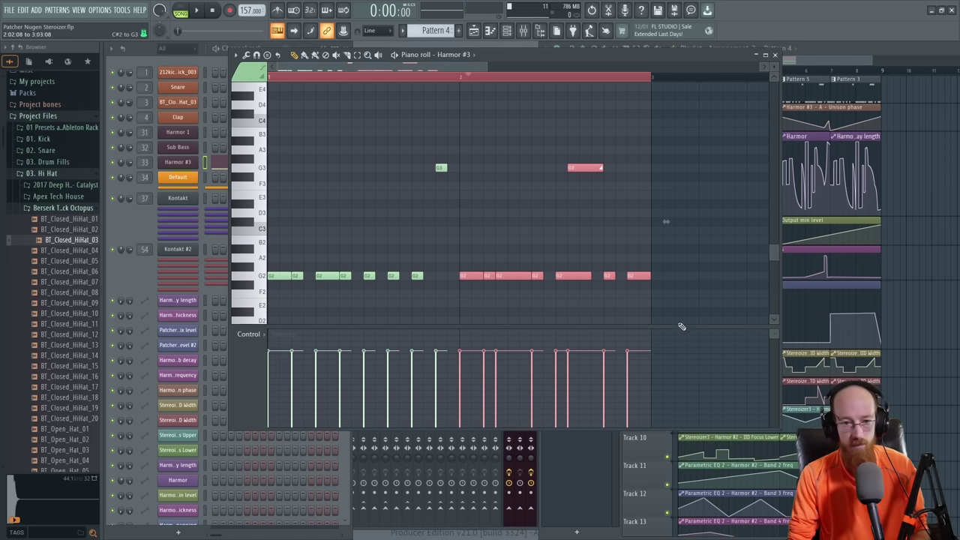
pyautogui.hotkey('shift', 'Down')
pyautogui.press('space')
pyautogui.click(844, 47)
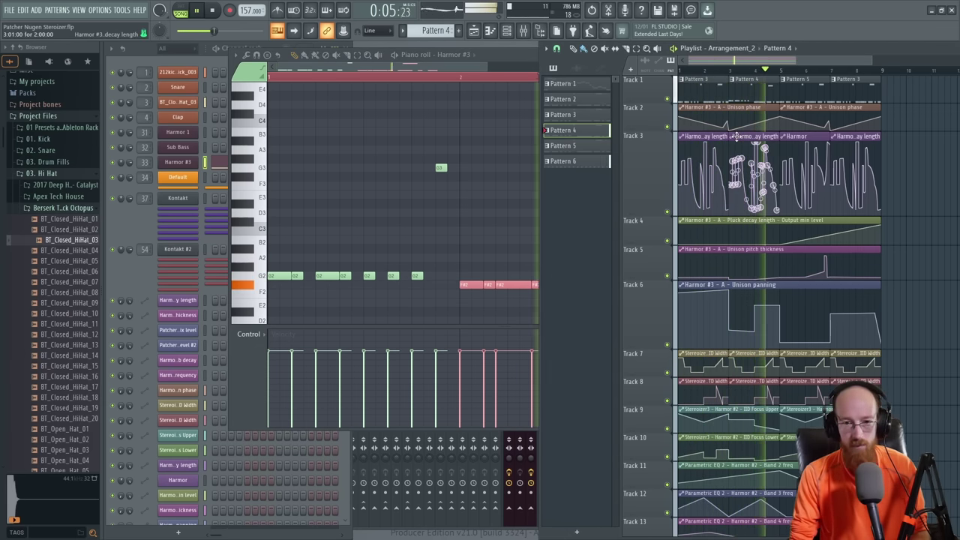
pyautogui.click(507, 54)
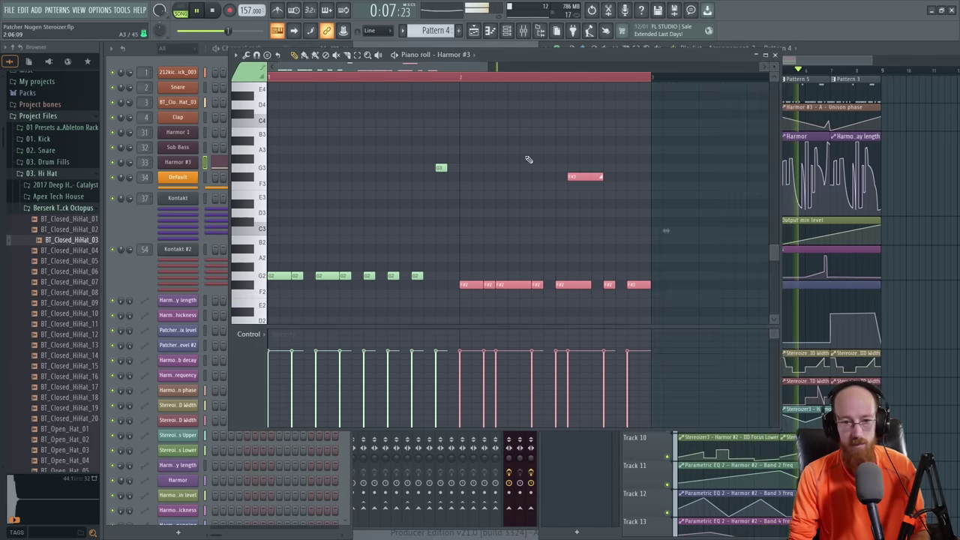
# Step: Try raising the second-bar Harmor #3 notes six semitones to C3 and C4 while the arrangement plays
pyautogui.hotkey('shift', 'Up')
pyautogui.hotkey('shift', 'Up')
pyautogui.hotkey('shift', 'Up')
pyautogui.hotkey('shift', 'Up')
pyautogui.hotkey('shift', 'Up')
pyautogui.hotkey('shift', 'Up')
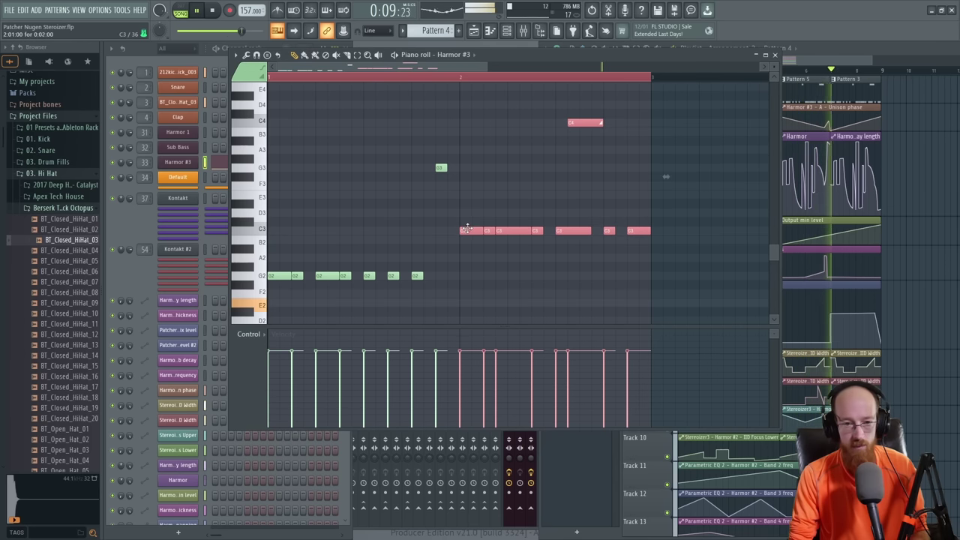
pyautogui.click(794, 59)
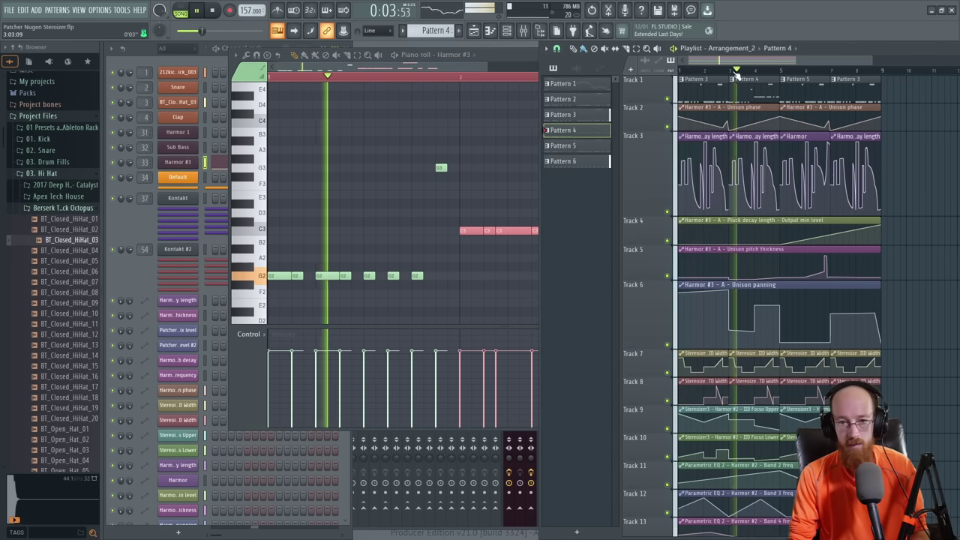
pyautogui.click(481, 56)
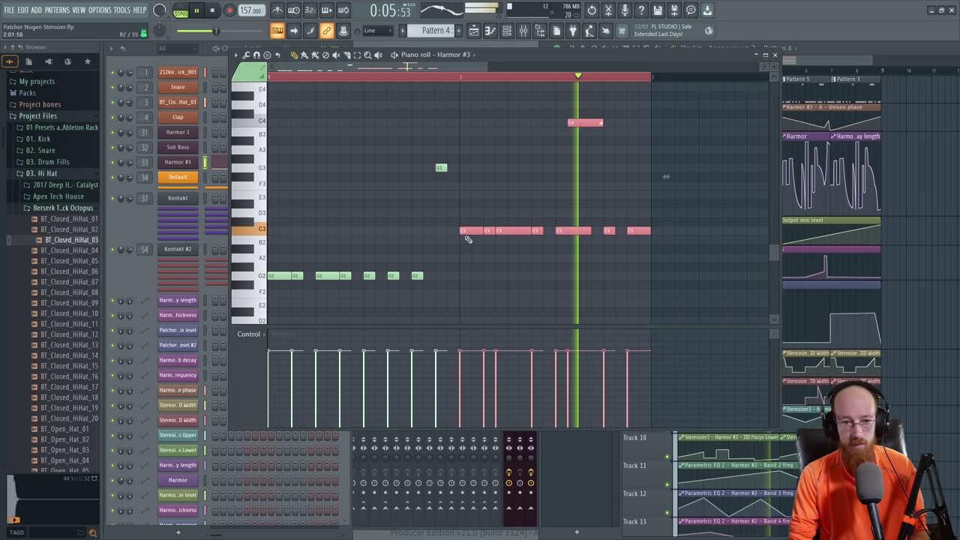
# Step: Move the second-bar Harmor #3 notes to A2 and A3, audition the arrangement, and close the piano roll
pyautogui.moveTo(466, 230); pyautogui.dragTo(465, 257)
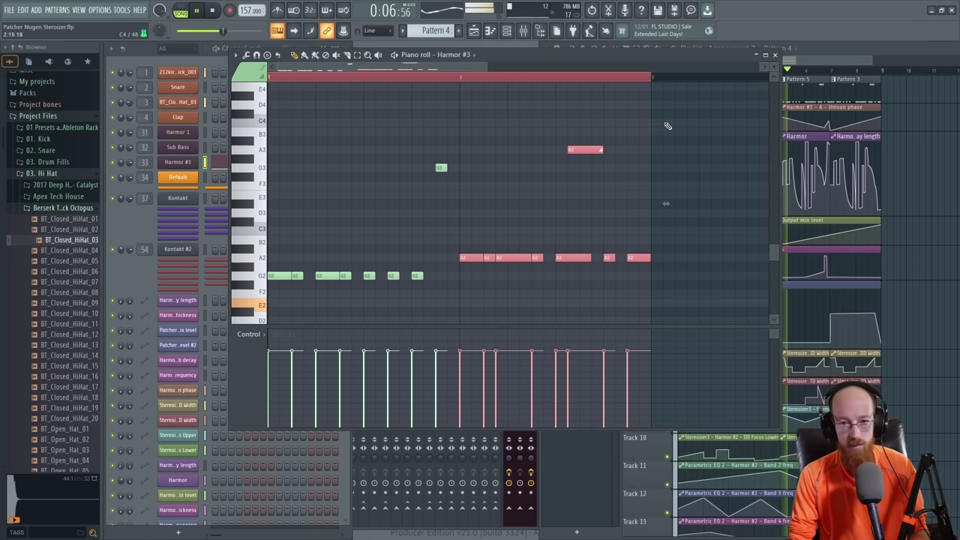
pyautogui.click(831, 60)
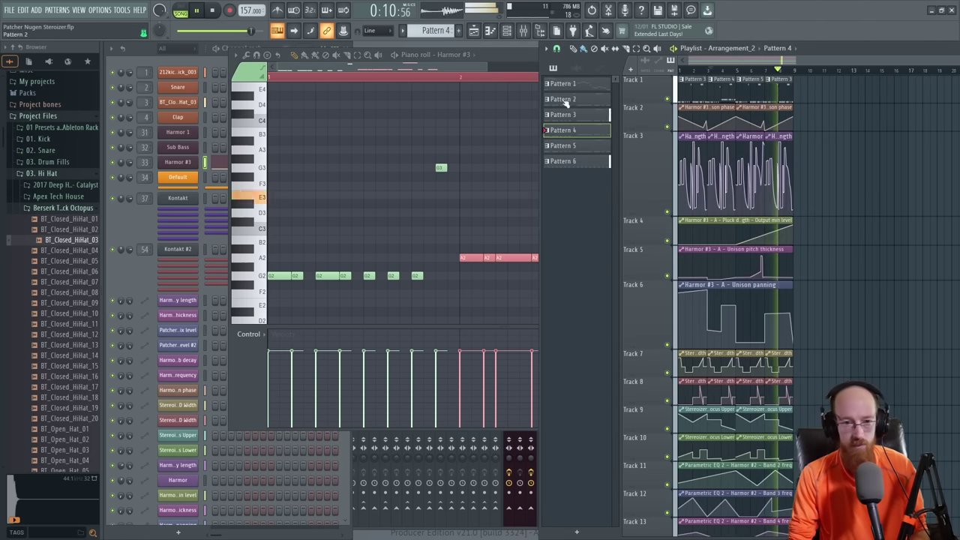
pyautogui.click(510, 56)
pyautogui.click(774, 55)
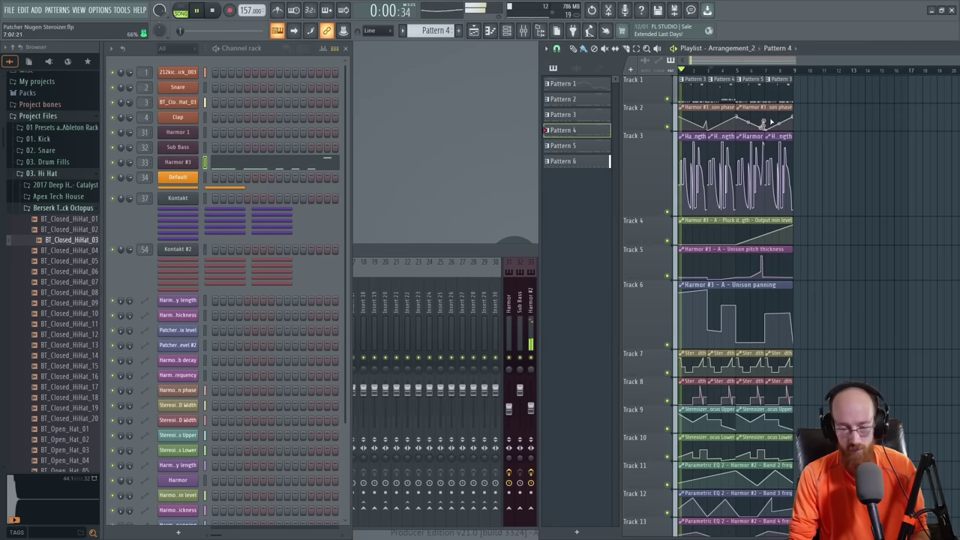
pyautogui.press('space')
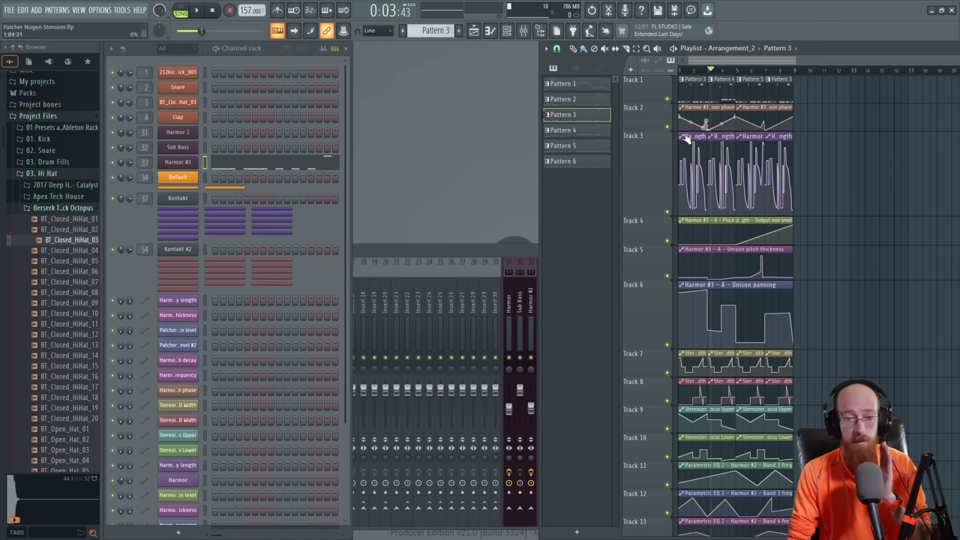
# Step: Reduce Track 6's height in the playlist, open the Harmor #3 synth, and bring the playlist back into focus
pyautogui.moveTo(651, 346); pyautogui.dragTo(645, 312)
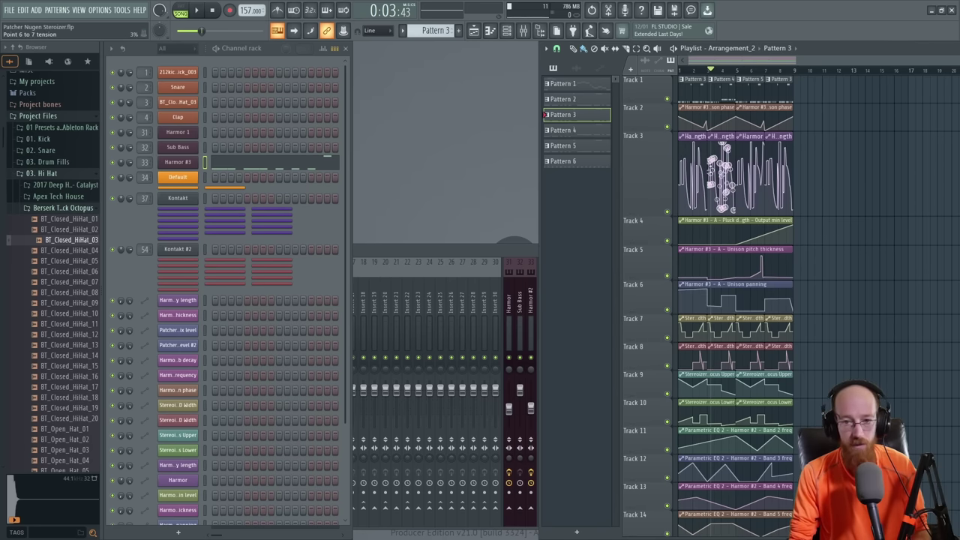
pyautogui.scroll(-5, 816, 227)
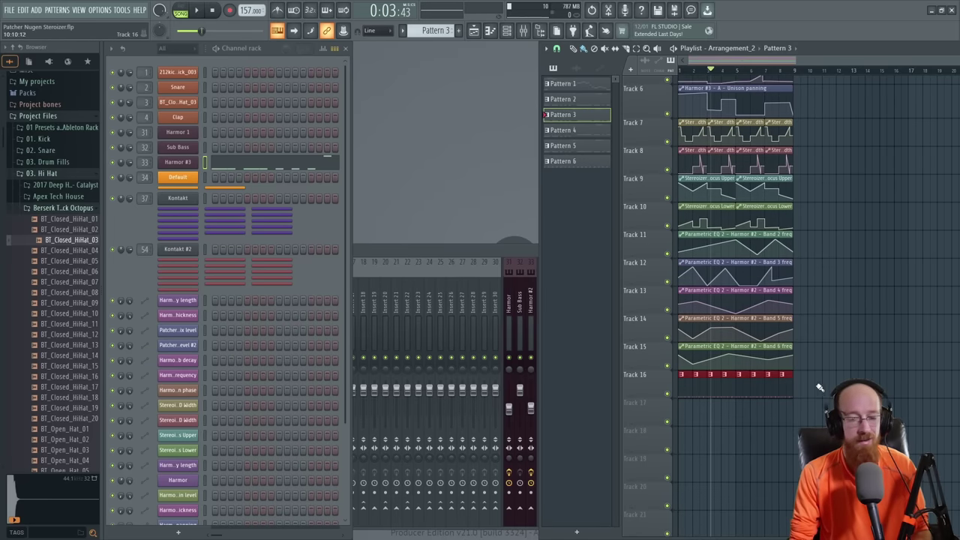
pyautogui.scroll(5, 755, 274)
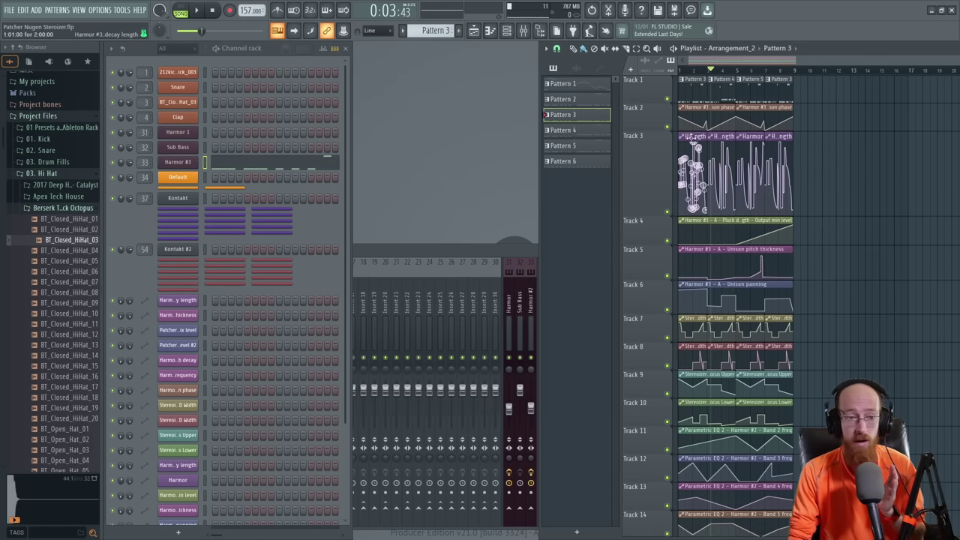
pyautogui.click(192, 174)
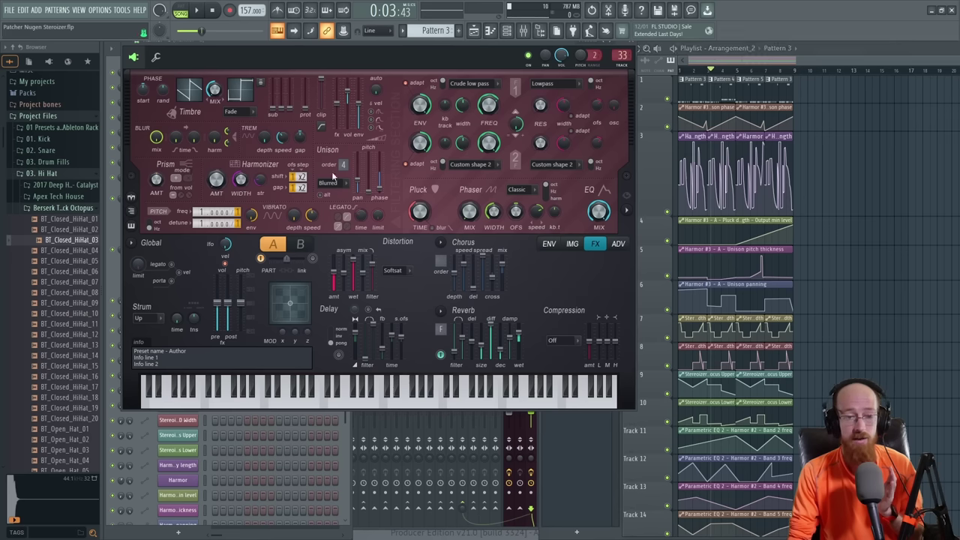
pyautogui.click(786, 61)
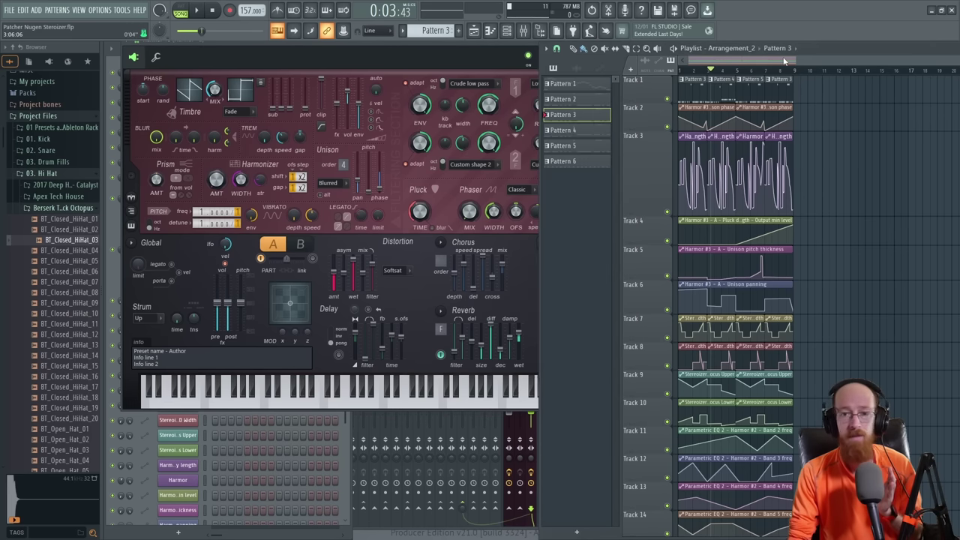